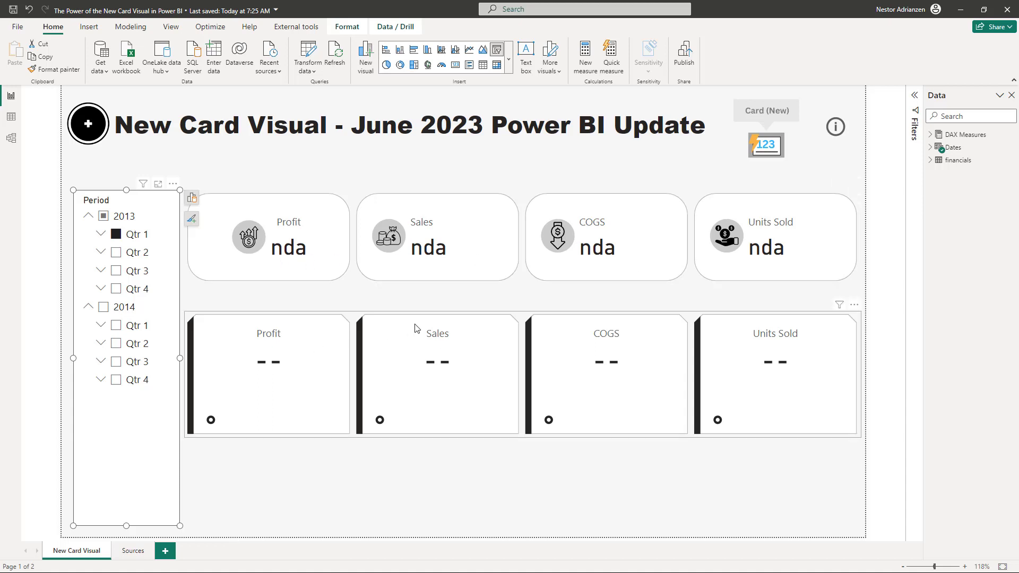
Filter the finished cards by Qtr 1, Qtr 3 and Qtr 4 of 2014 in turn with the Period slicer
left_click(357, 320)
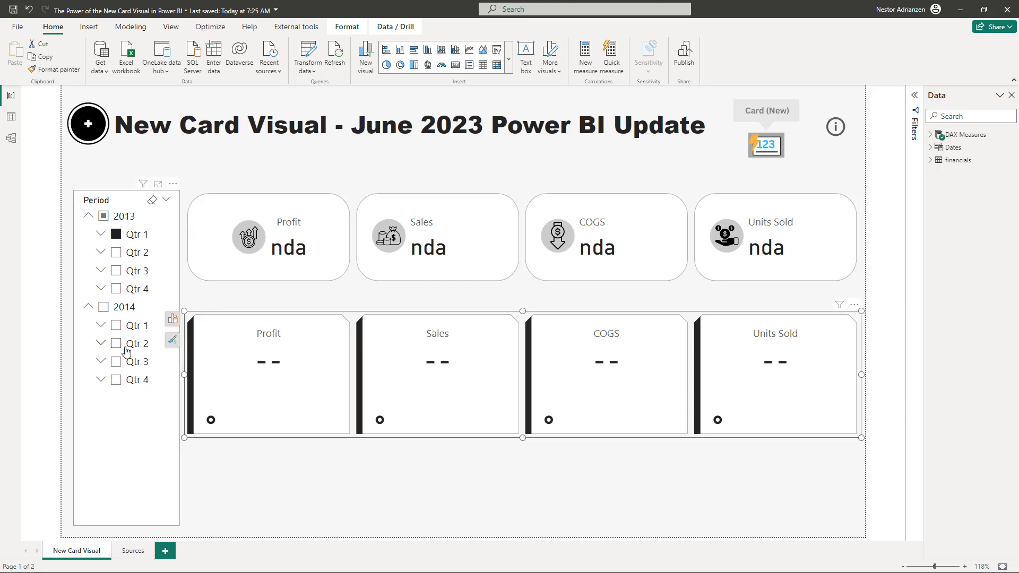
left_click(116, 326)
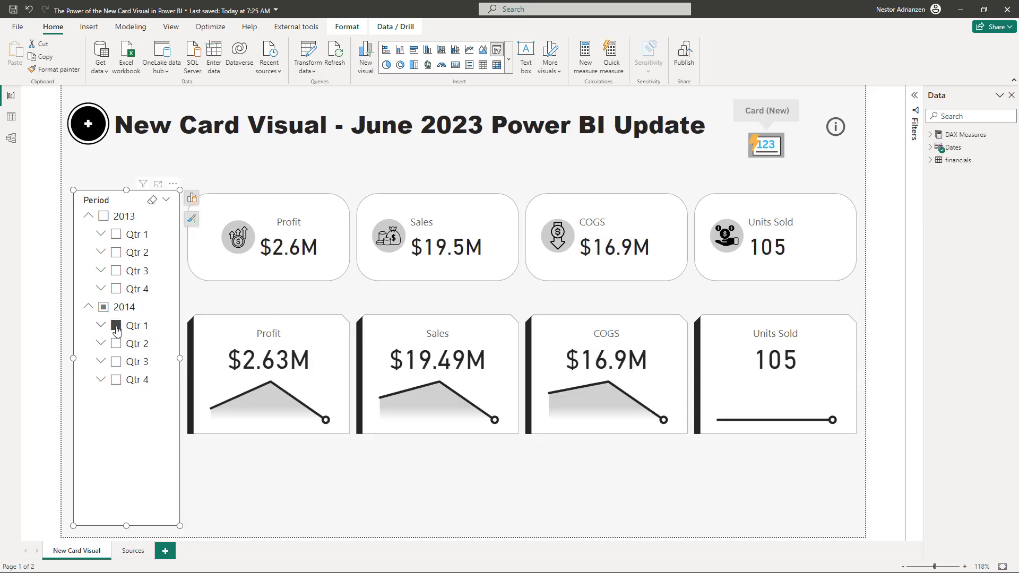
left_click(117, 363)
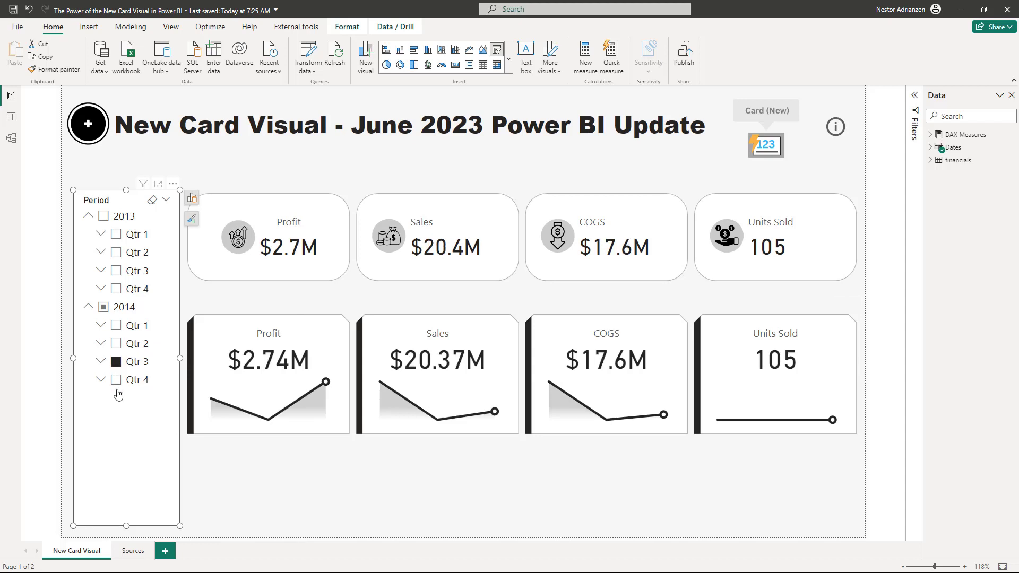
left_click(117, 380)
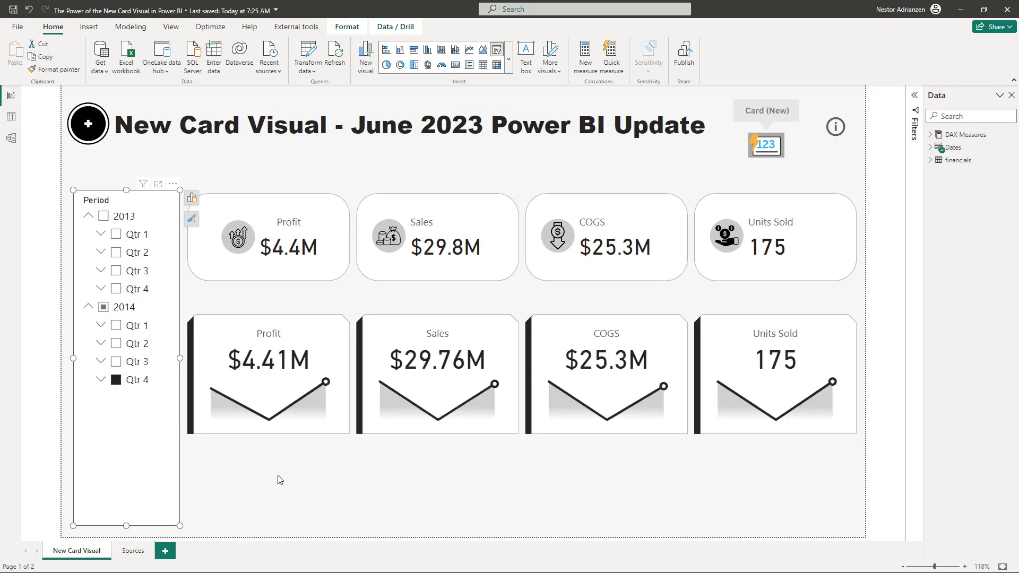
left_click(325, 482)
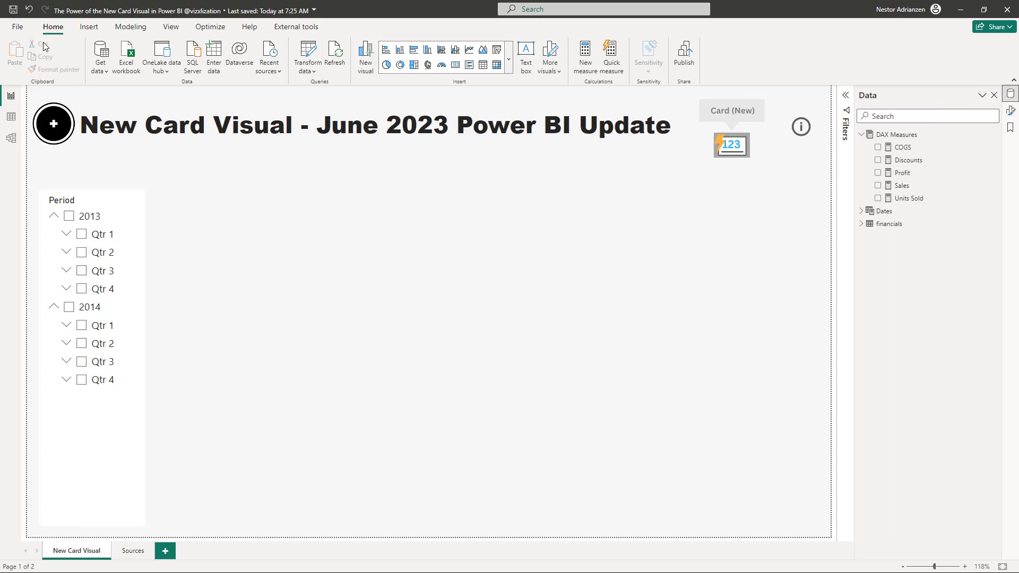
Check the New card visual entry under the preview features in the program options, and close the options
left_click(22, 28)
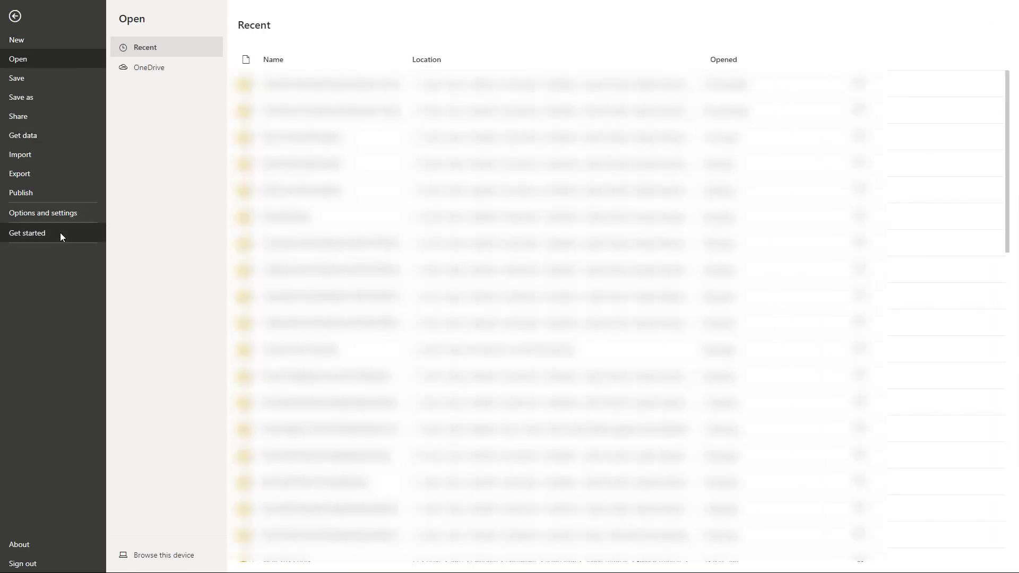
left_click(68, 215)
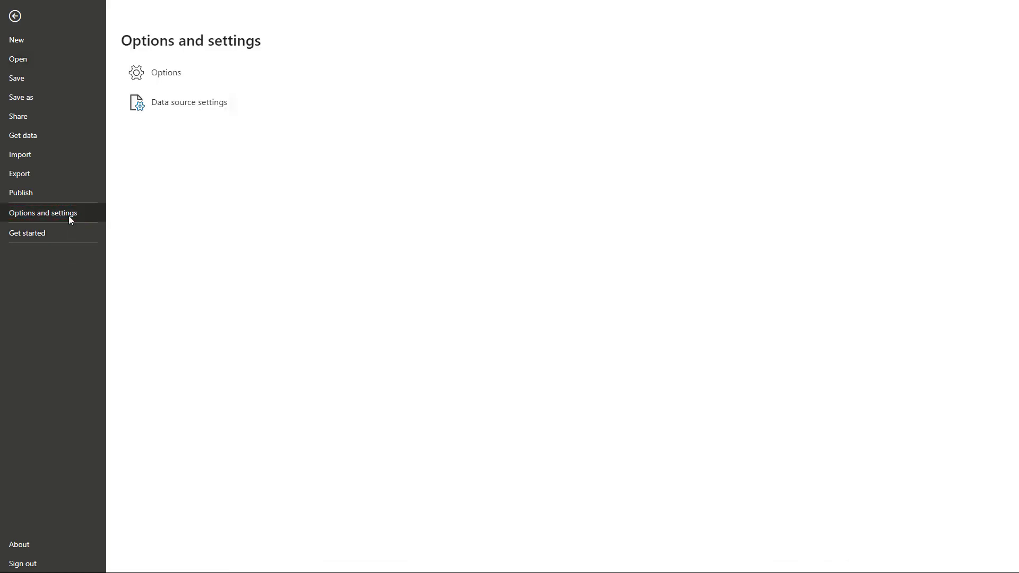
left_click(211, 72)
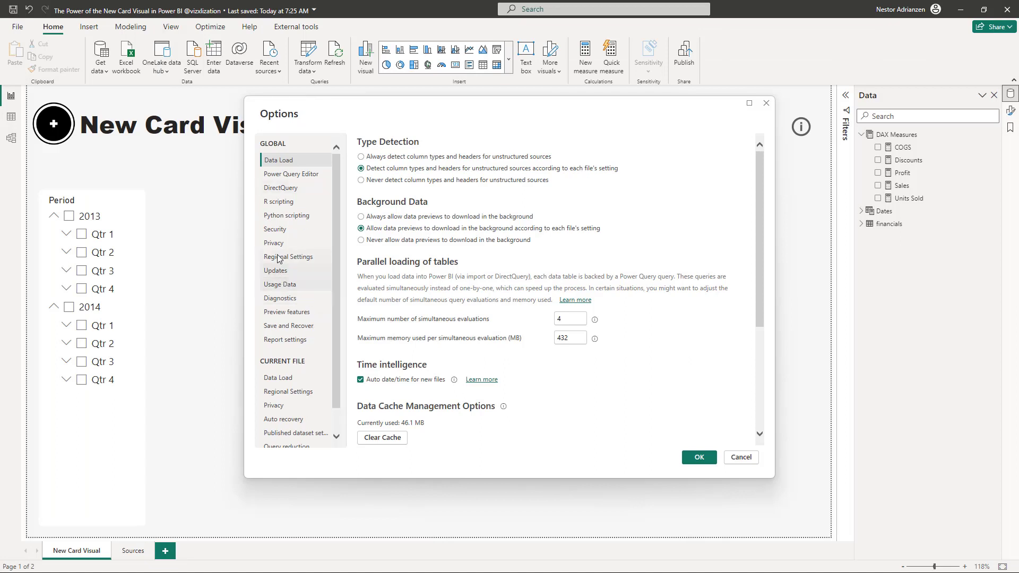
left_click(287, 312)
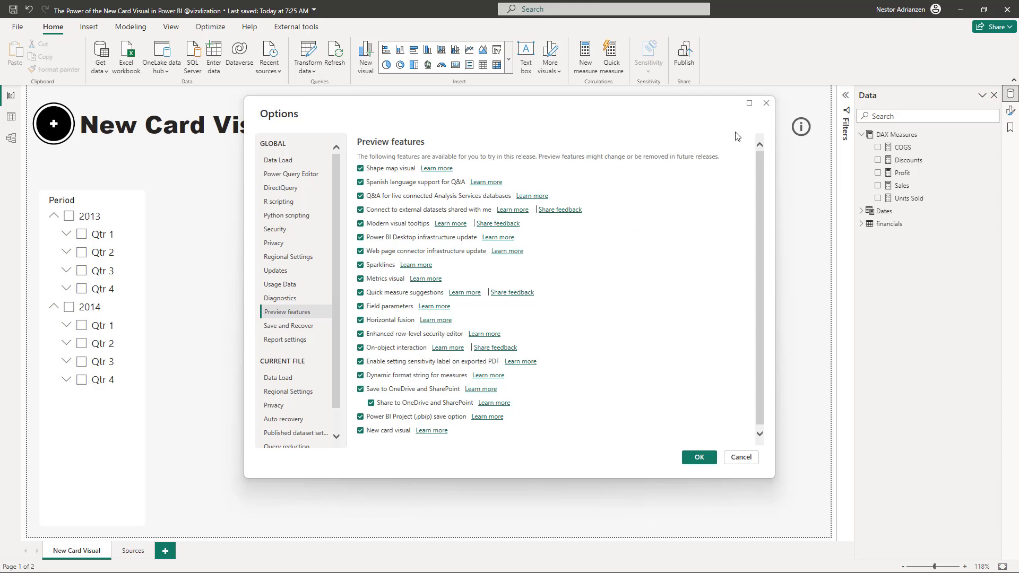
left_click(767, 105)
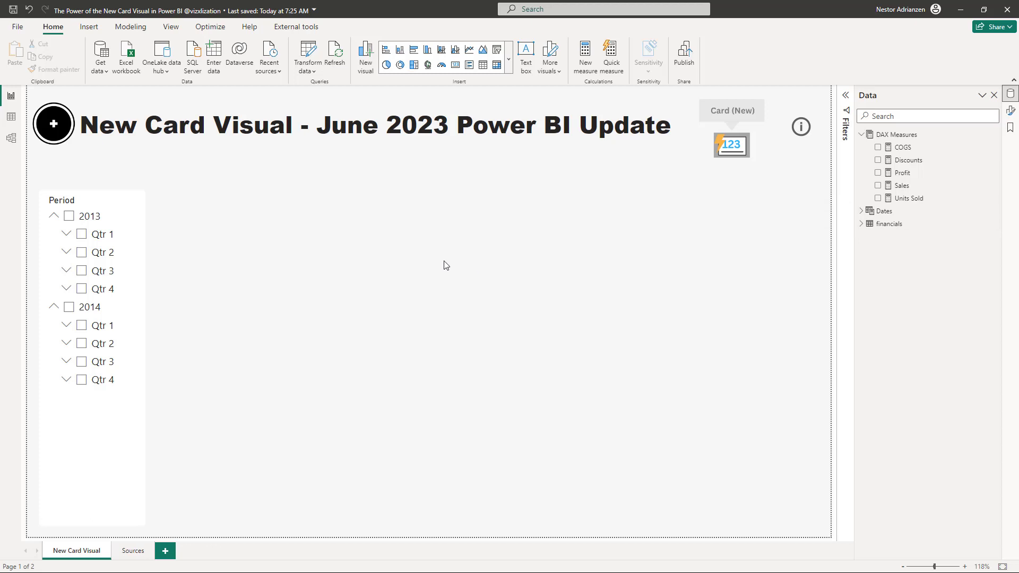
Add a visual to the empty report canvas and change its type to Card (new)
right_click(333, 202)
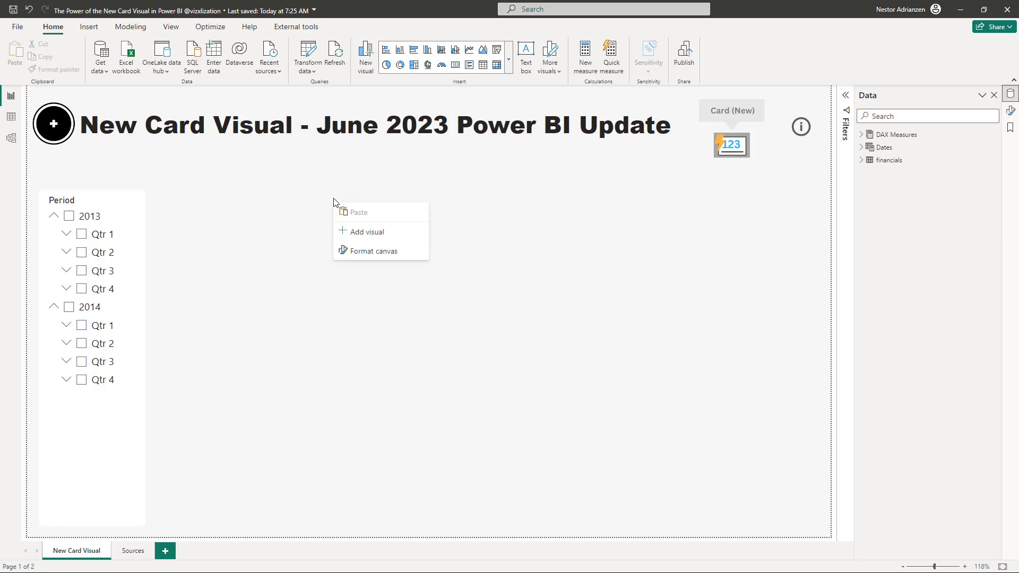
left_click(369, 232)
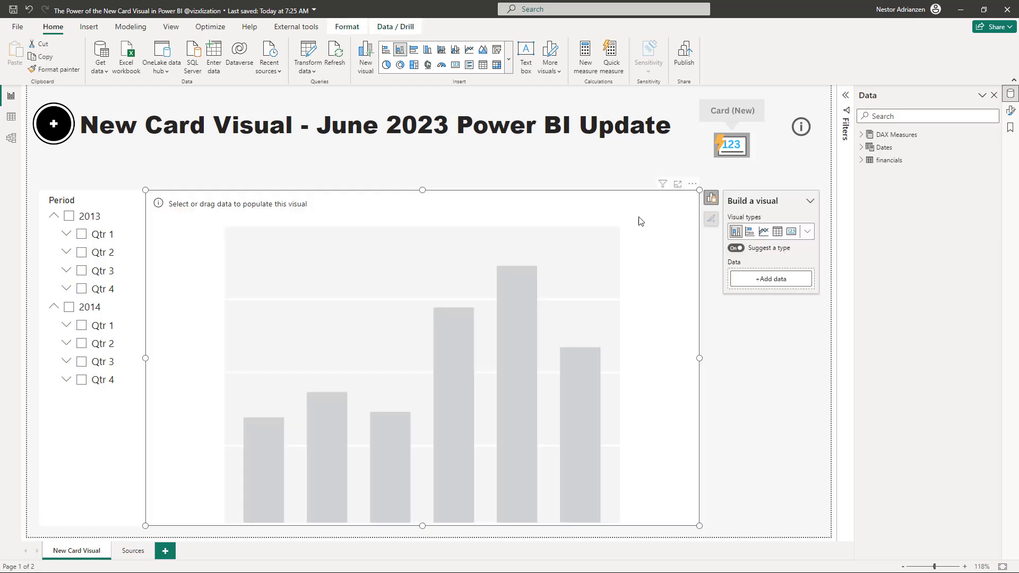
left_click(809, 235)
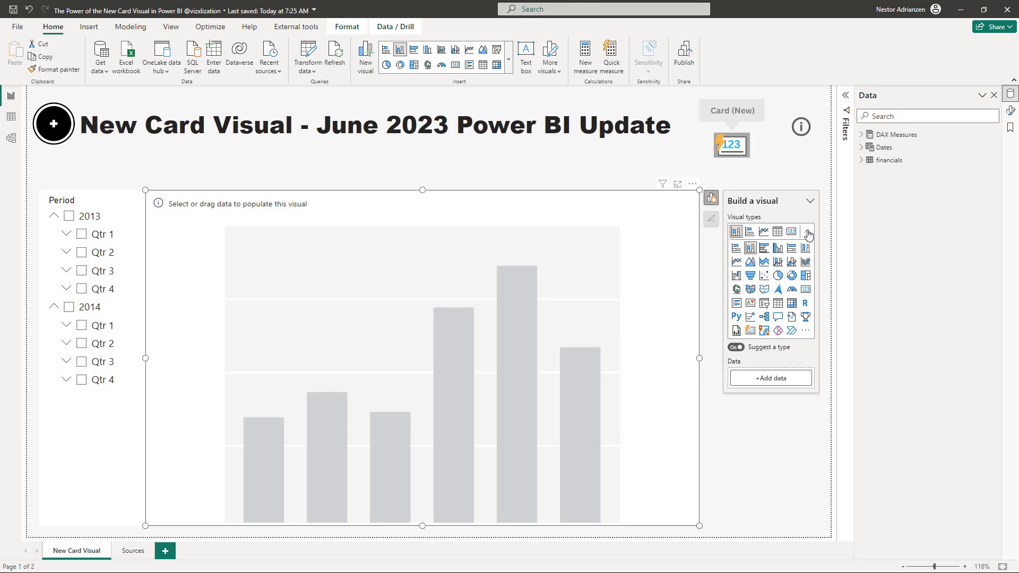
left_click(750, 331)
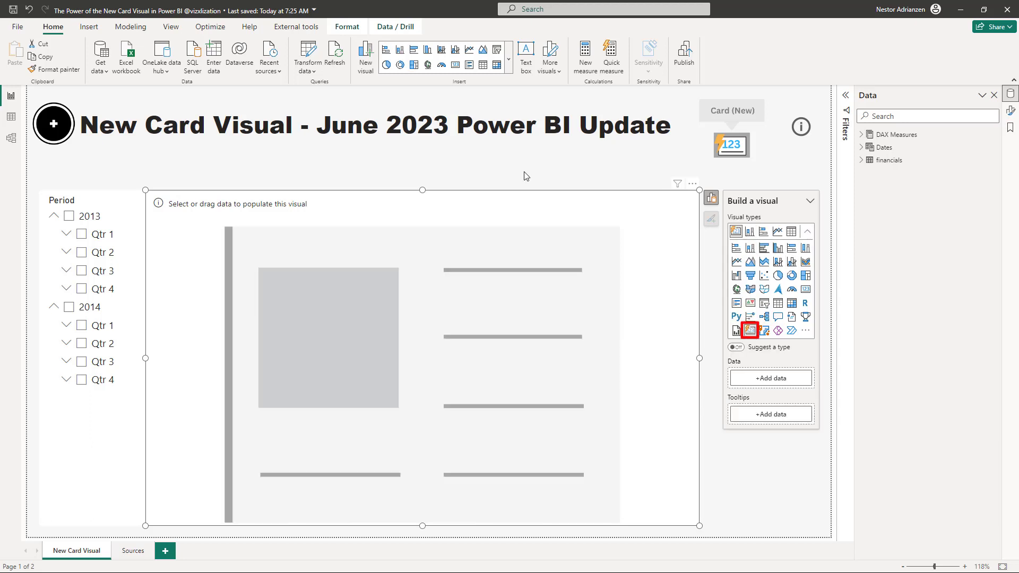
left_click(711, 199)
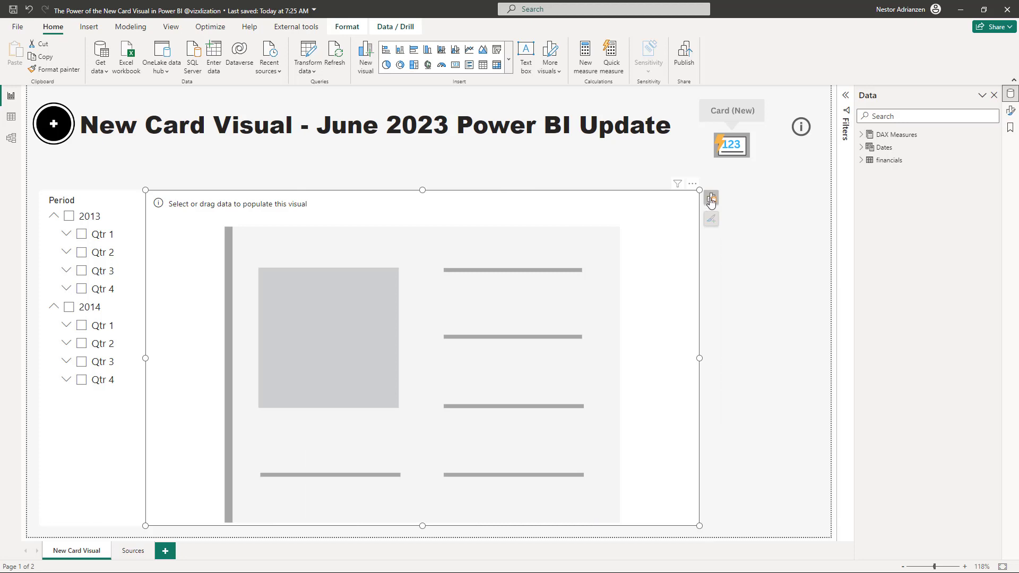
left_click(711, 198)
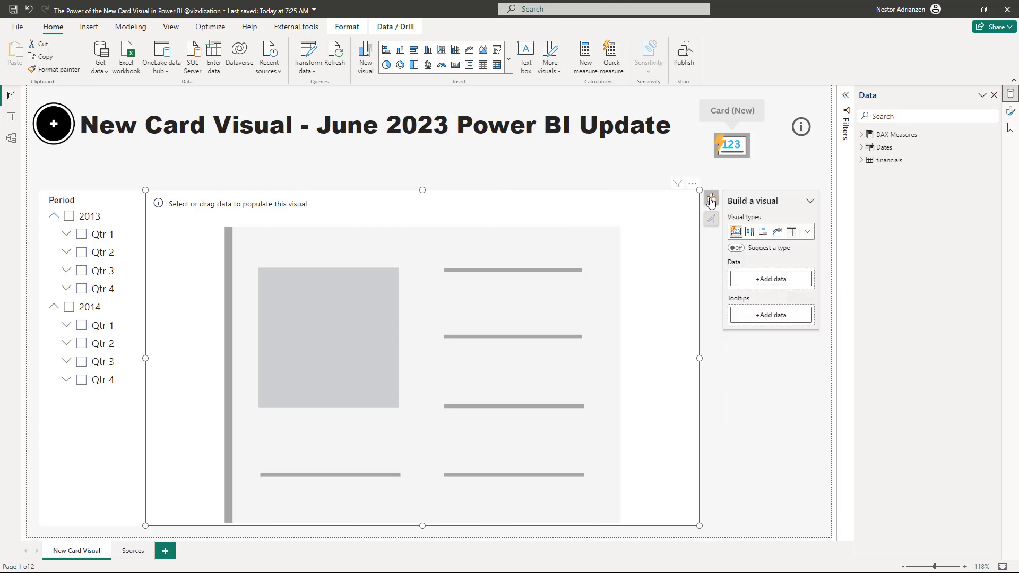
Add the Profit, Sales and COGS measures from the DAX Measures table to the card visual's data
left_click(766, 282)
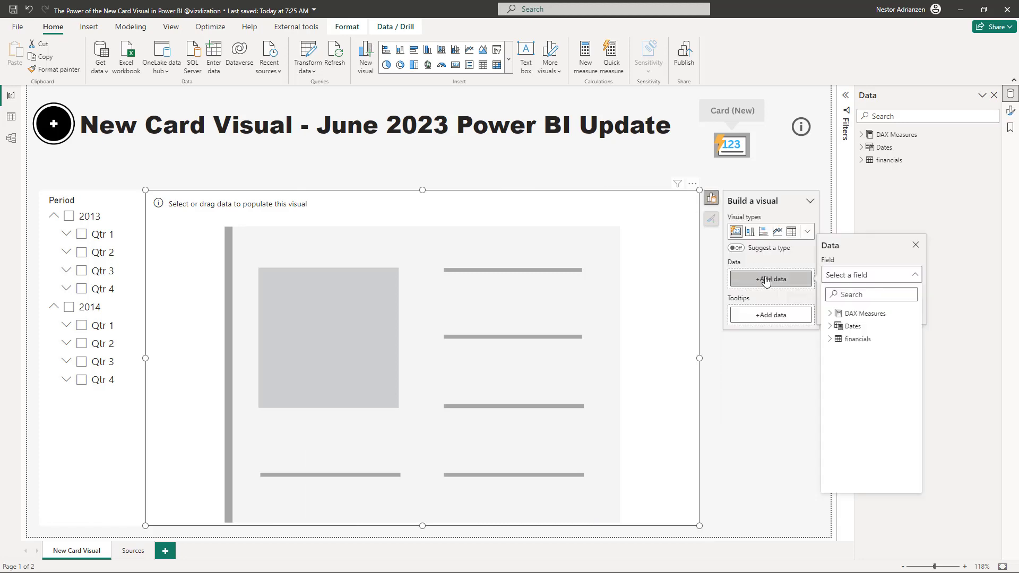
left_click(833, 314)
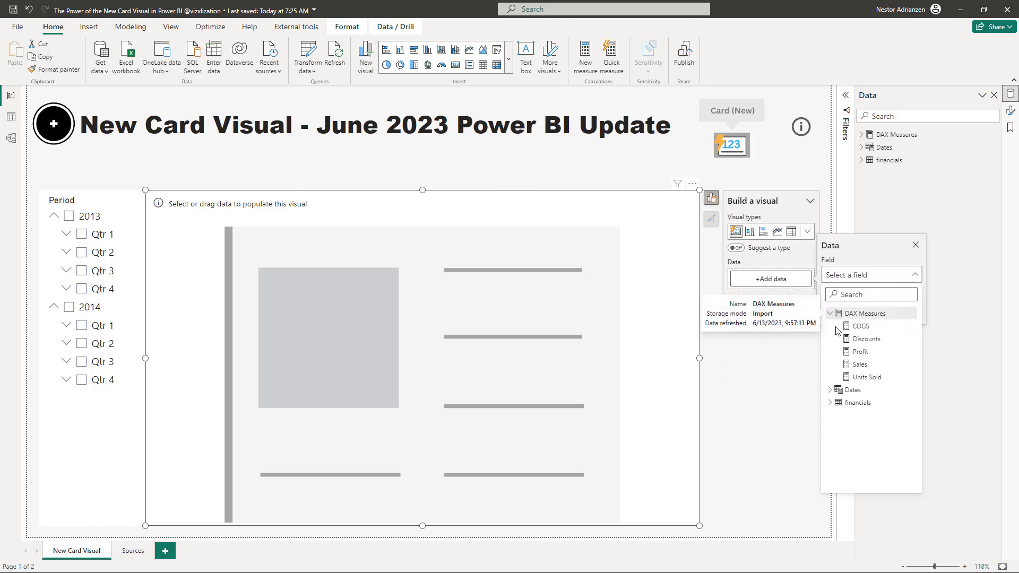
left_click(860, 353)
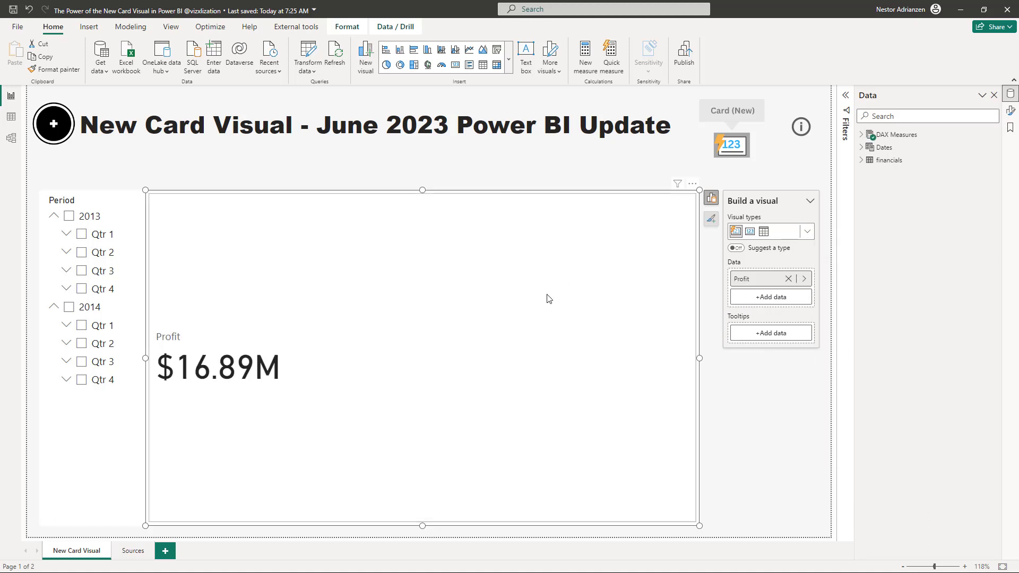
left_click(758, 299)
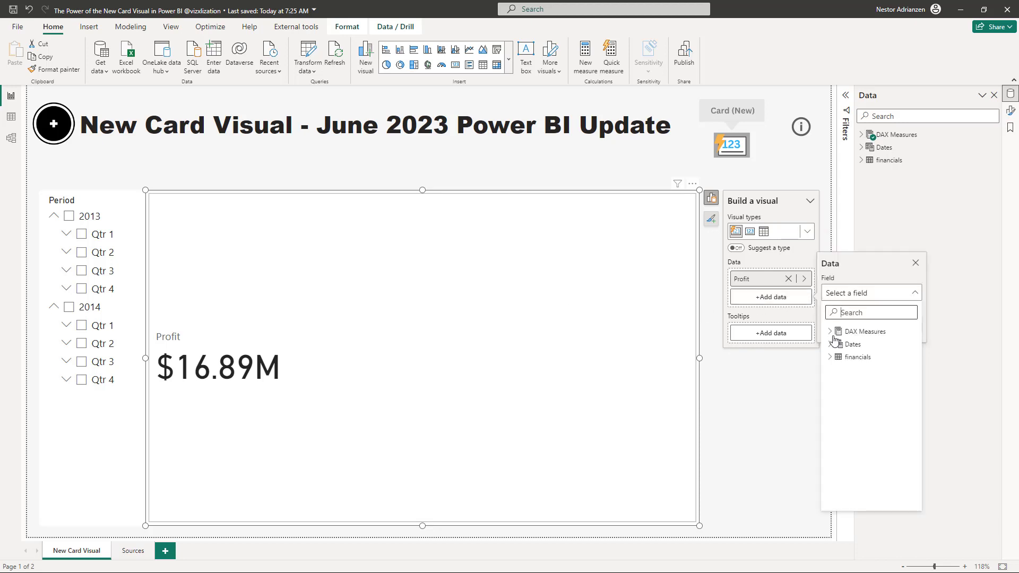
left_click(831, 333)
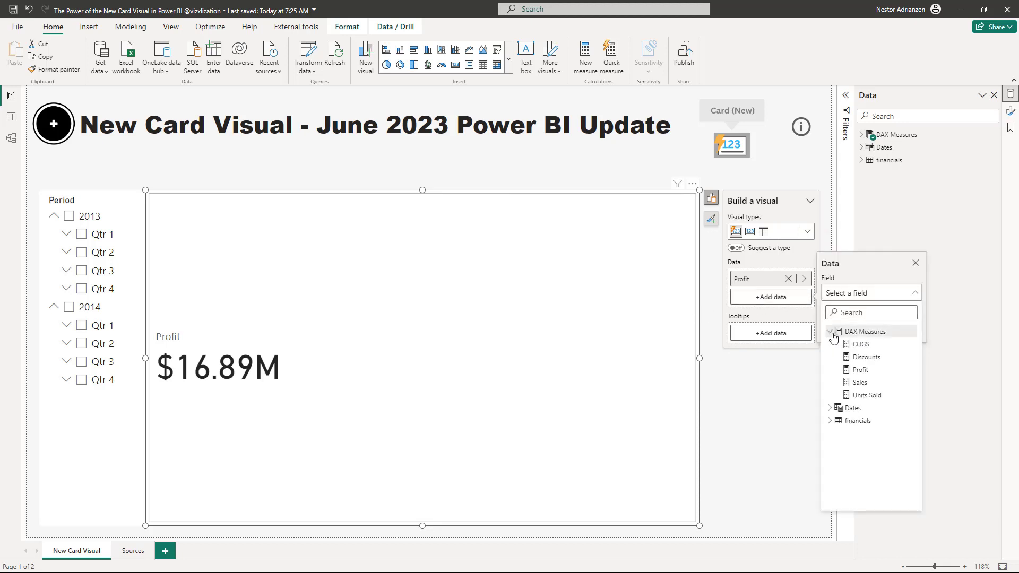
left_click(860, 383)
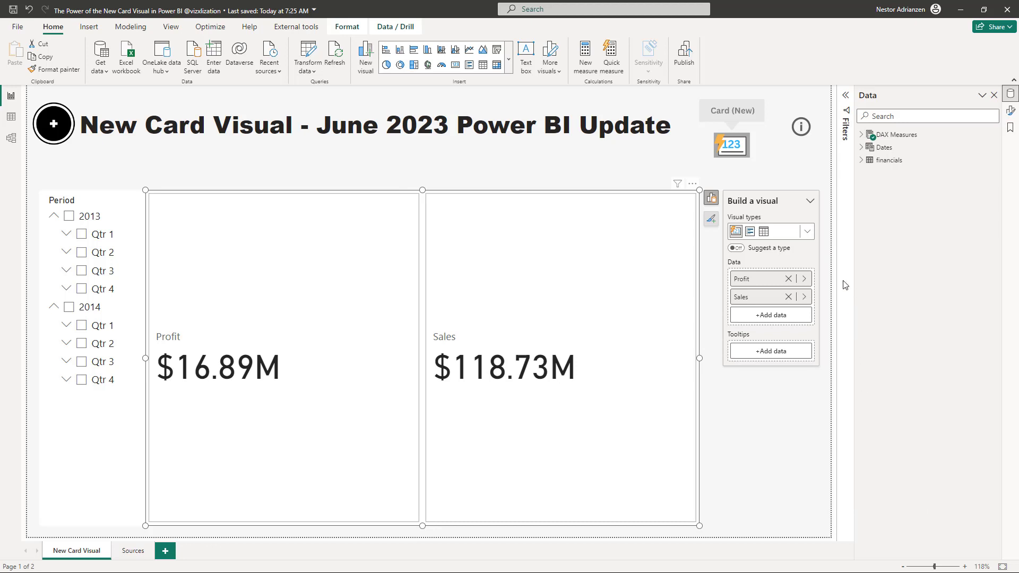
left_click(777, 317)
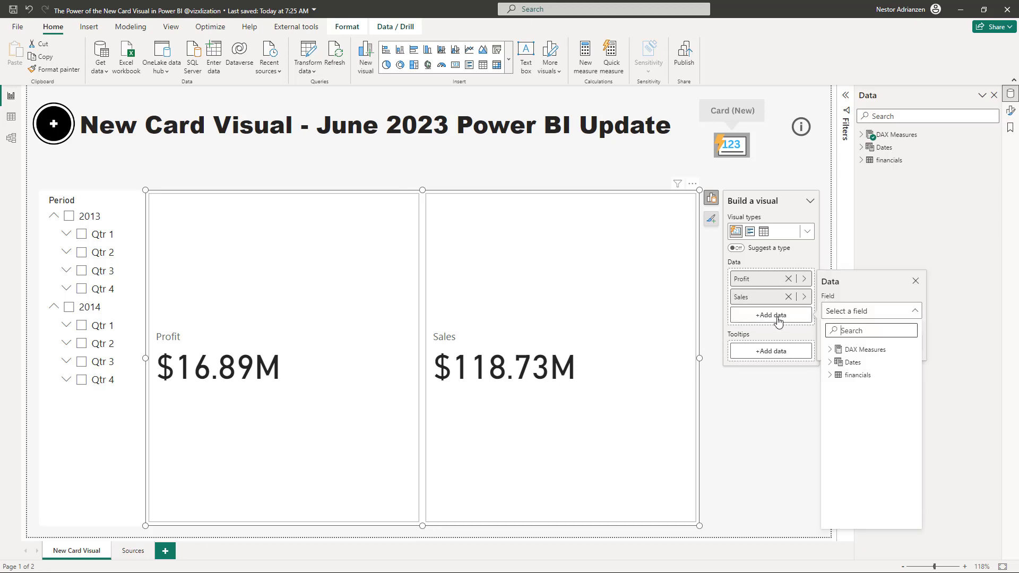
left_click(831, 350)
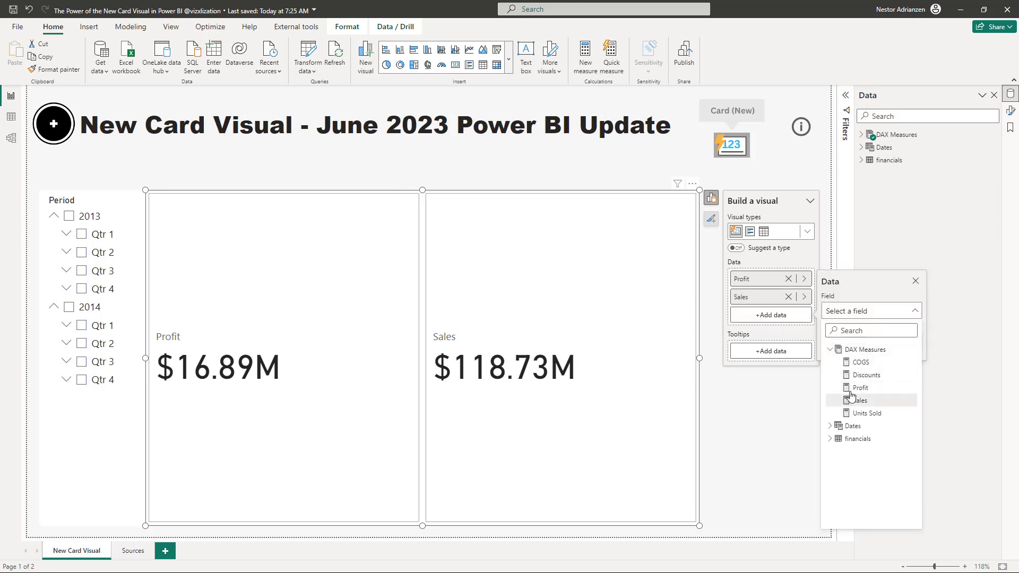
left_click(861, 363)
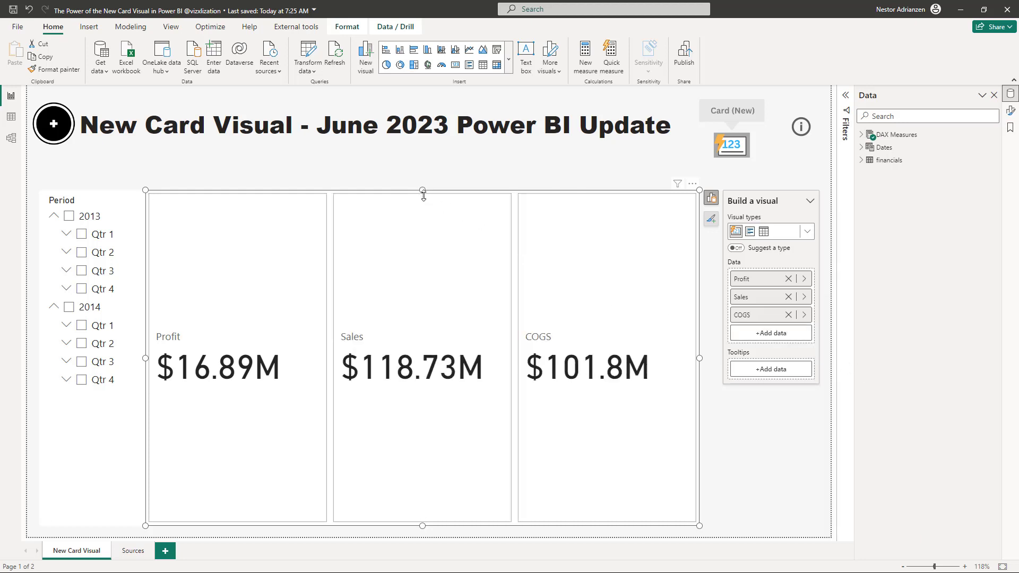
Shrink the card visual to a height of about 207 and set its card shape to Rounded Rectangle
mouse_move(423, 196)
left_mouse_down()
mouse_move(417, 404)
mouse_move(427, 211)
left_mouse_up()
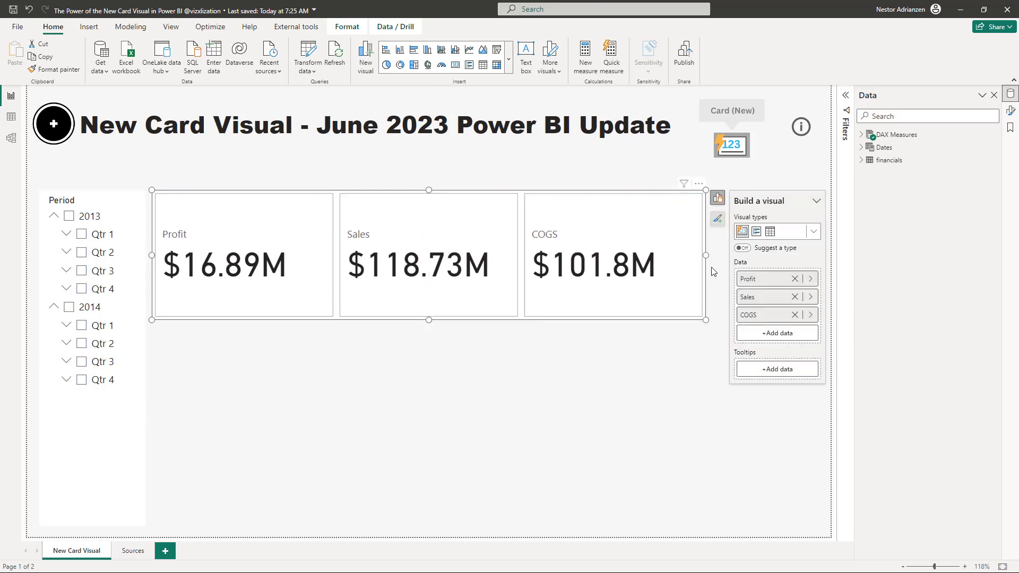
left_click(717, 218)
left_click(767, 247)
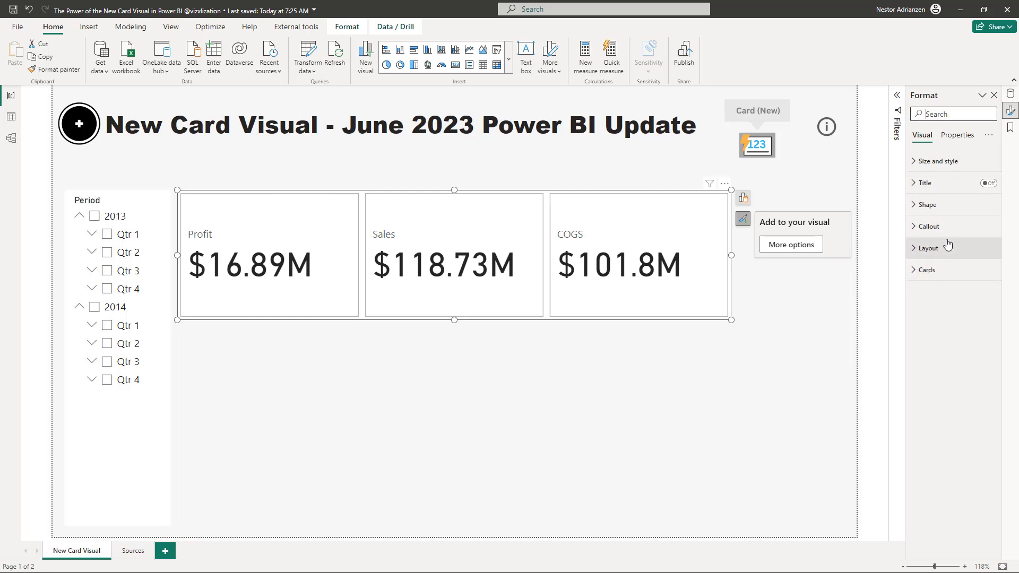
left_click(915, 205)
left_click(970, 258)
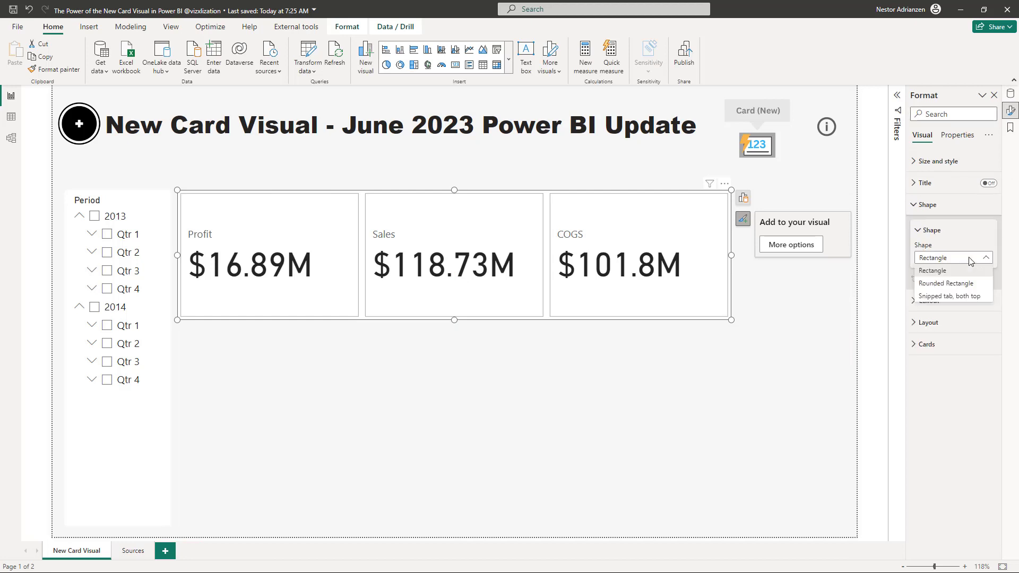
left_click(946, 283)
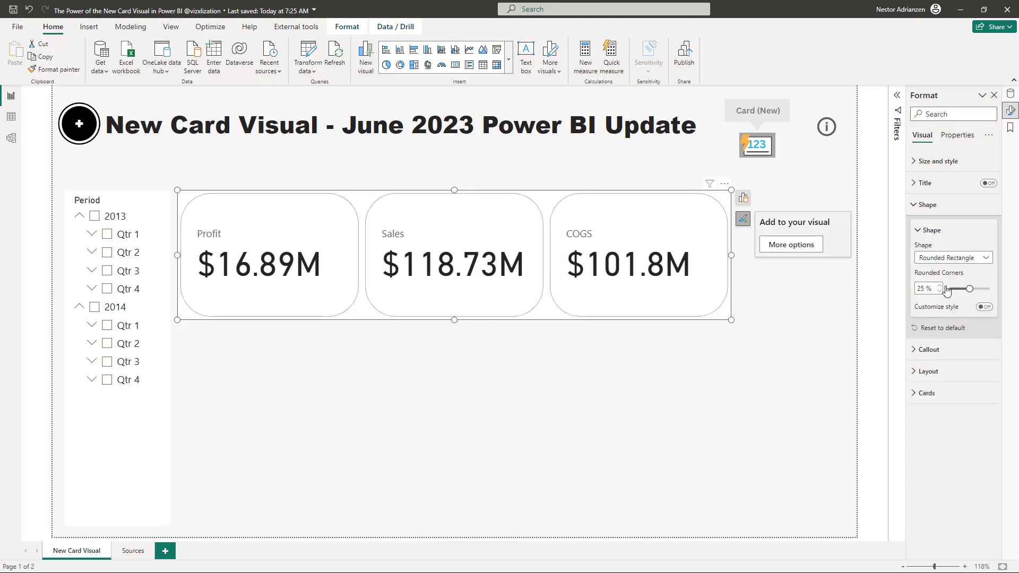
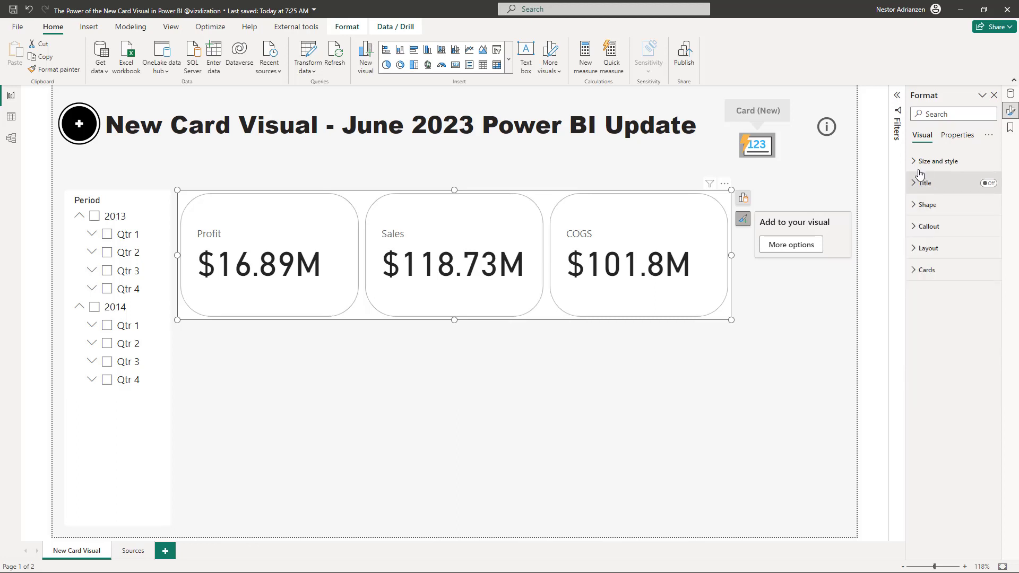
Turn off the card visual's background in its size and style settings
left_click(915, 166)
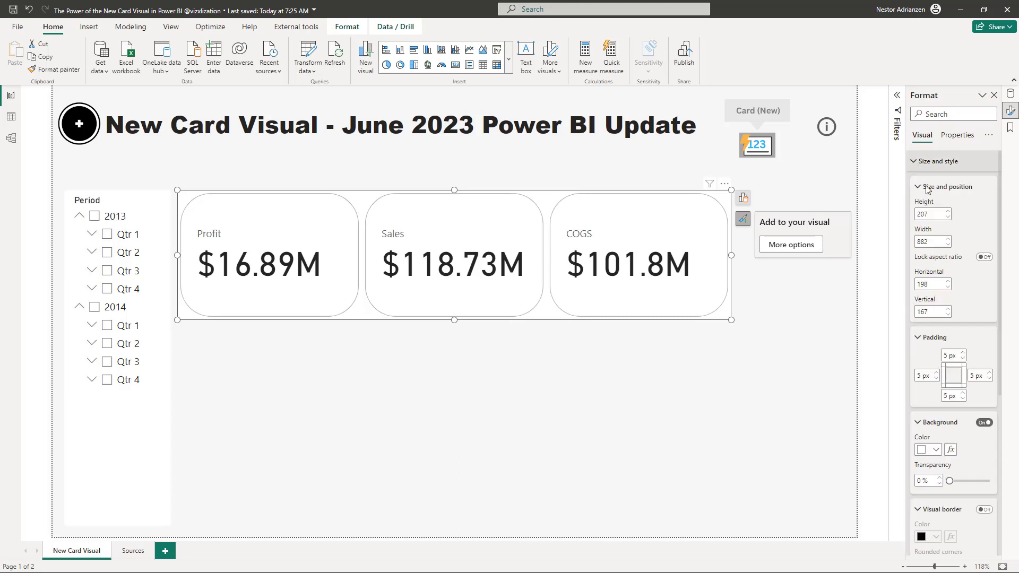
scroll(974, 298, "down", 2)
scroll(974, 298, "down", 2)
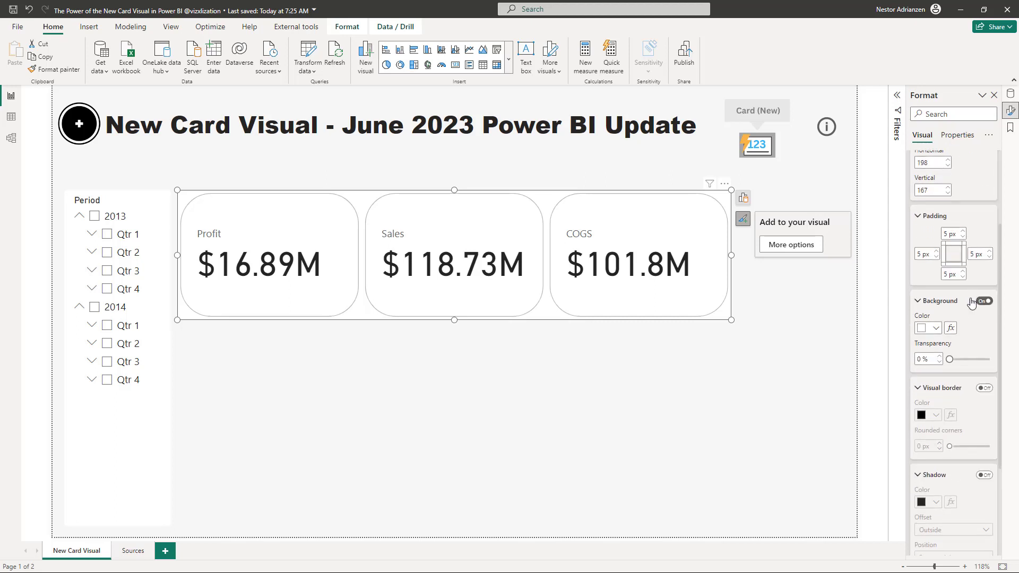
left_click(983, 302)
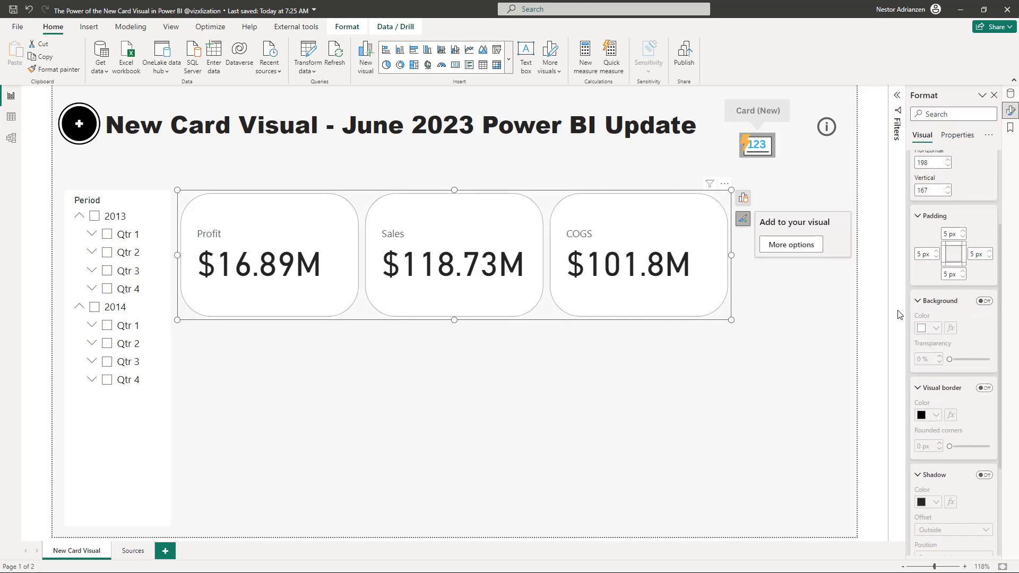
scroll(934, 223, "up", 3)
left_click(915, 162)
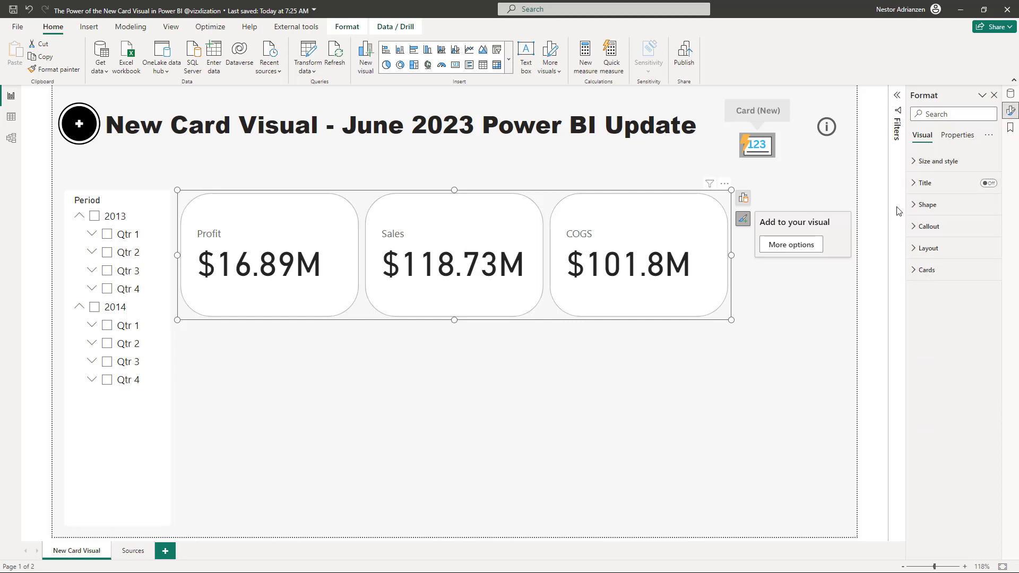
In the Cards settings, target the Profit series and turn on its image
left_click(913, 270)
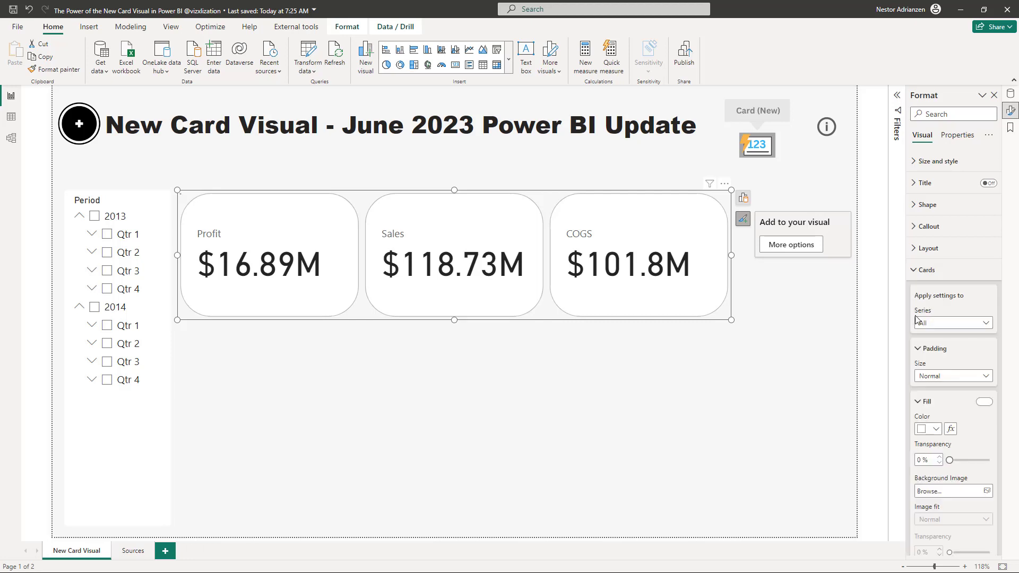
left_click(975, 323)
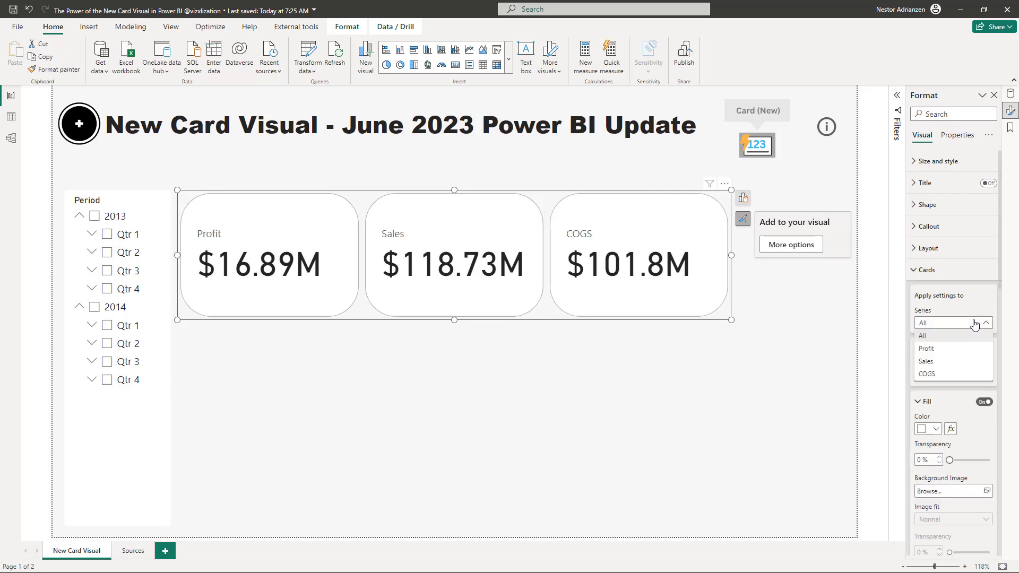
left_click(946, 350)
scroll(944, 342, "down", 5)
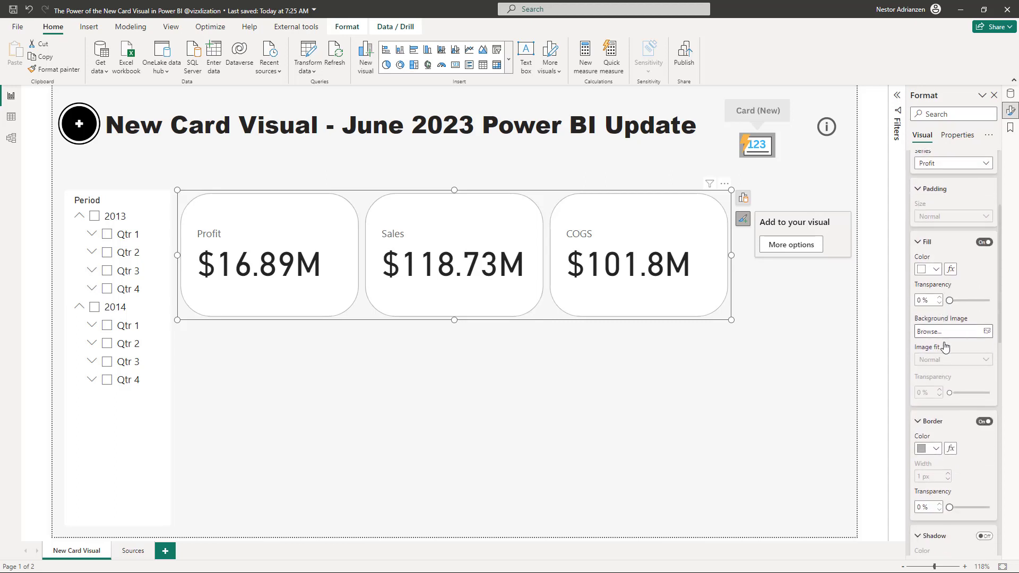
scroll(945, 341, "up", 2)
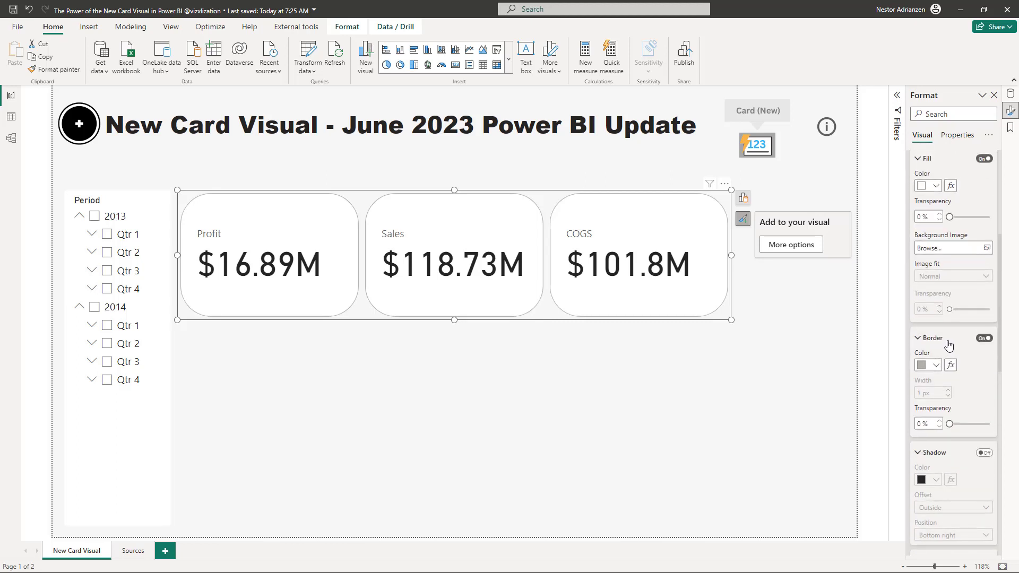
scroll(955, 319, "down", 7)
left_click(982, 244)
scroll(945, 287, "down", 2)
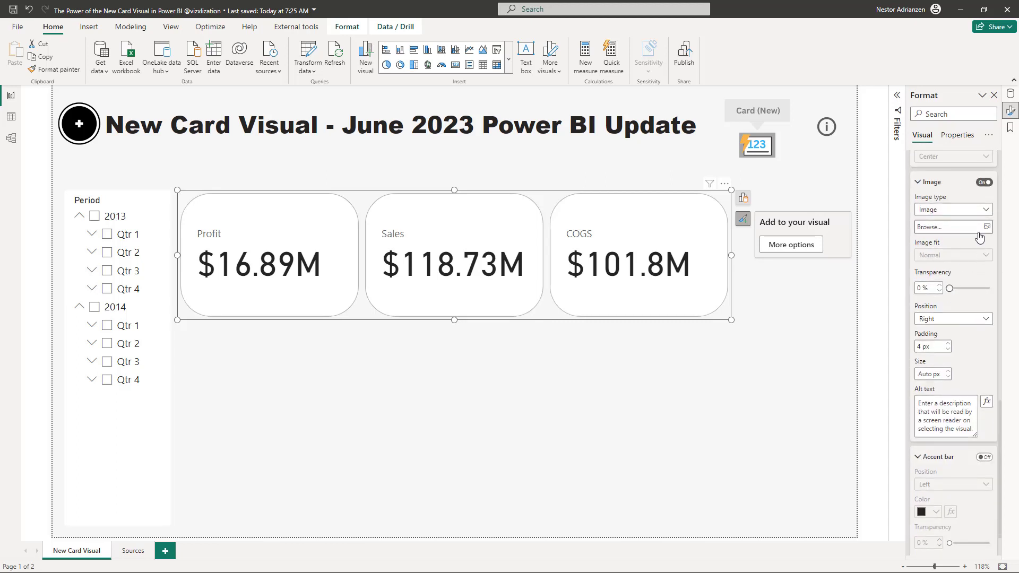
Load the Profits picture from the Icons folder as the Profit card's image
left_click(986, 229)
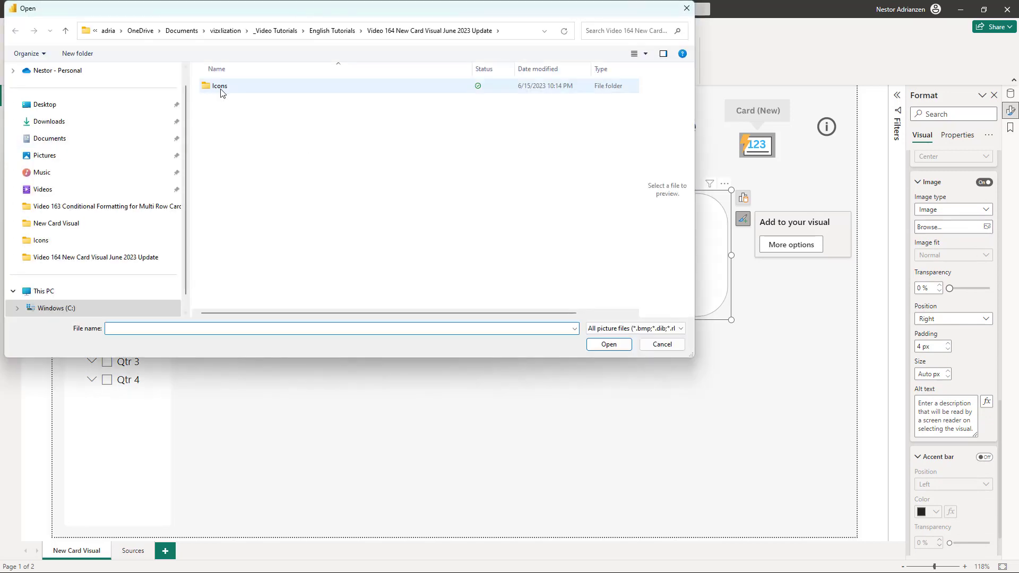
left_click(227, 91)
double_click(229, 89)
left_click(351, 92)
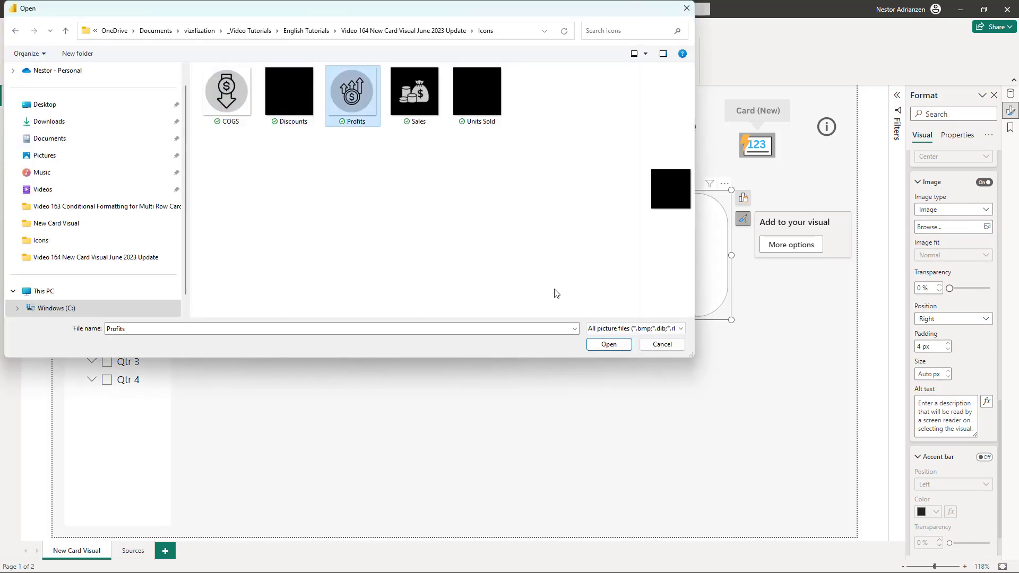
left_click(607, 345)
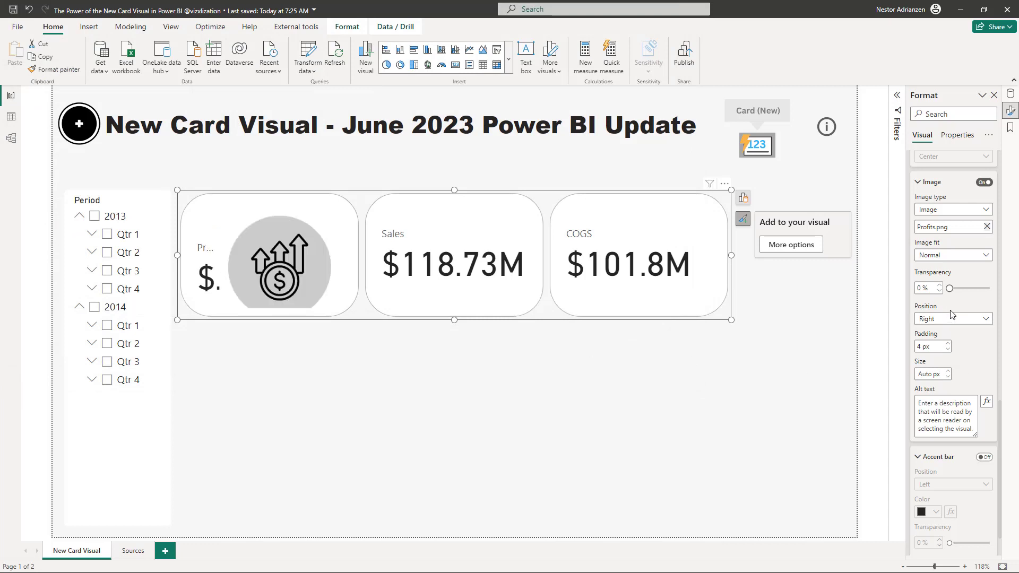
Set the Profit card's image fit to Fit and the image position to Left
left_click(969, 256)
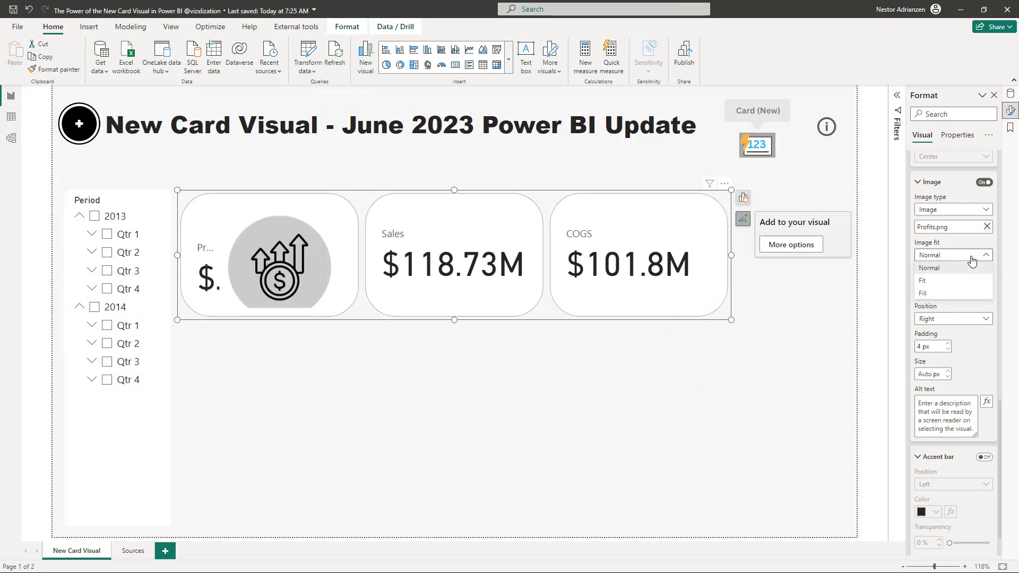
left_click(951, 285)
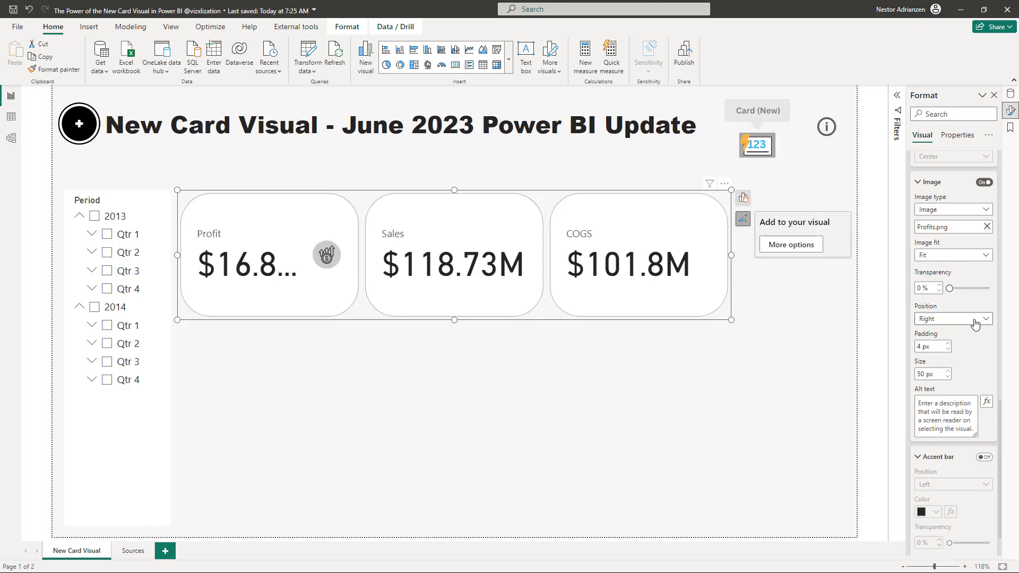
left_click(975, 319)
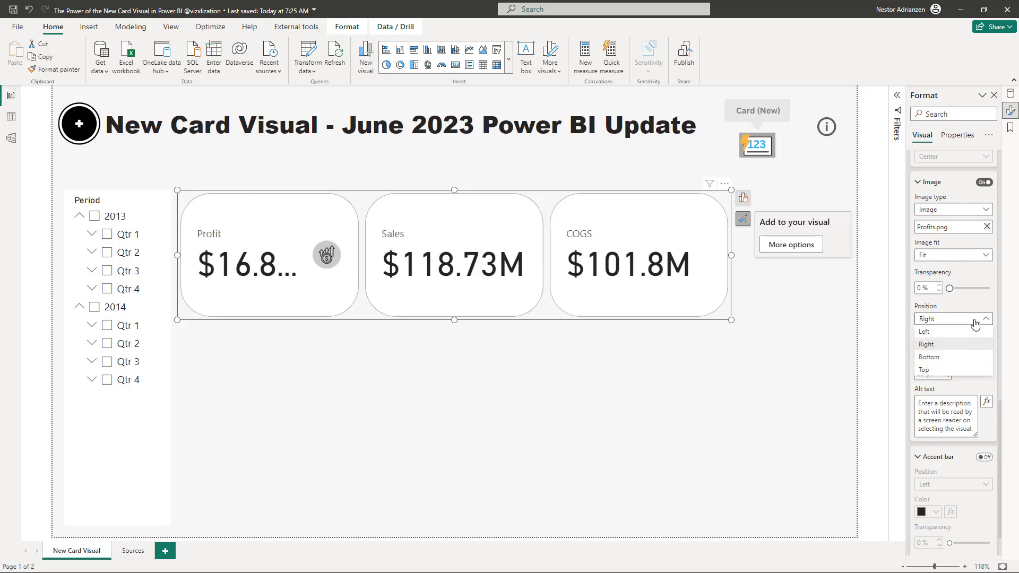
left_click(949, 332)
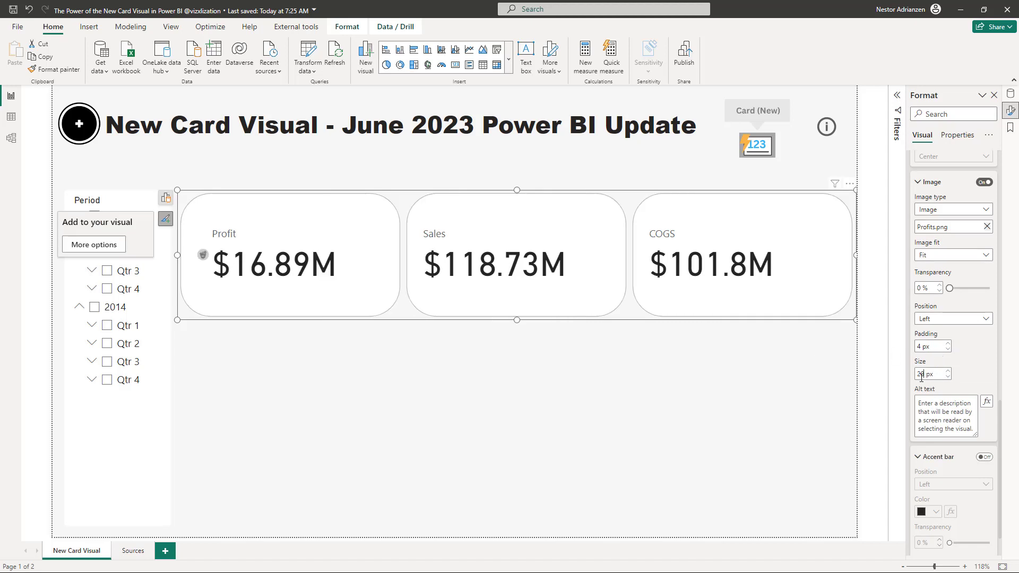
Try a size of 120 px for the Profit card's image, and settle on 100 px
key("BackSpace")
key("BackSpace")
type("120")
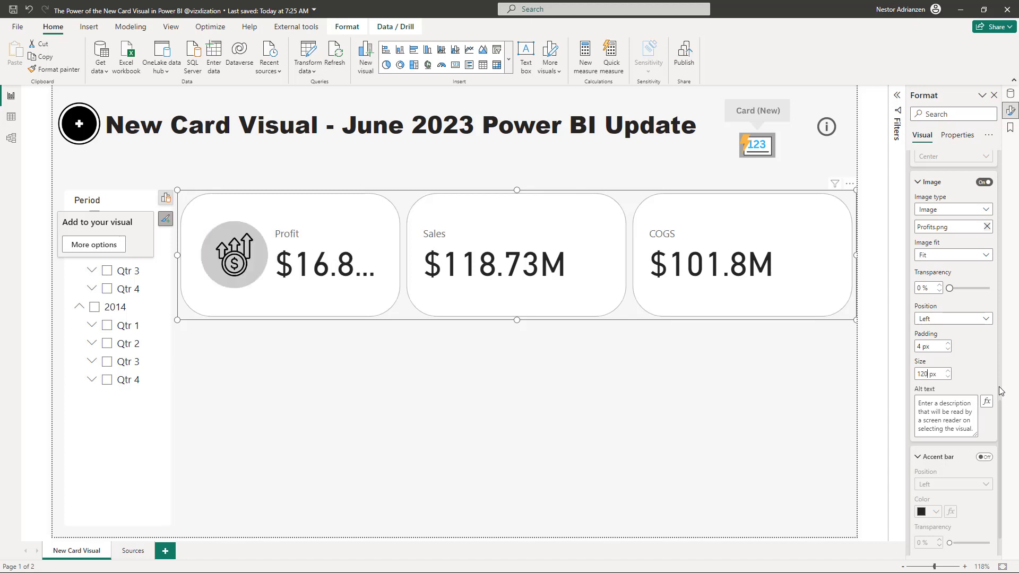
key("BackSpace")
key("BackSpace")
type("0")
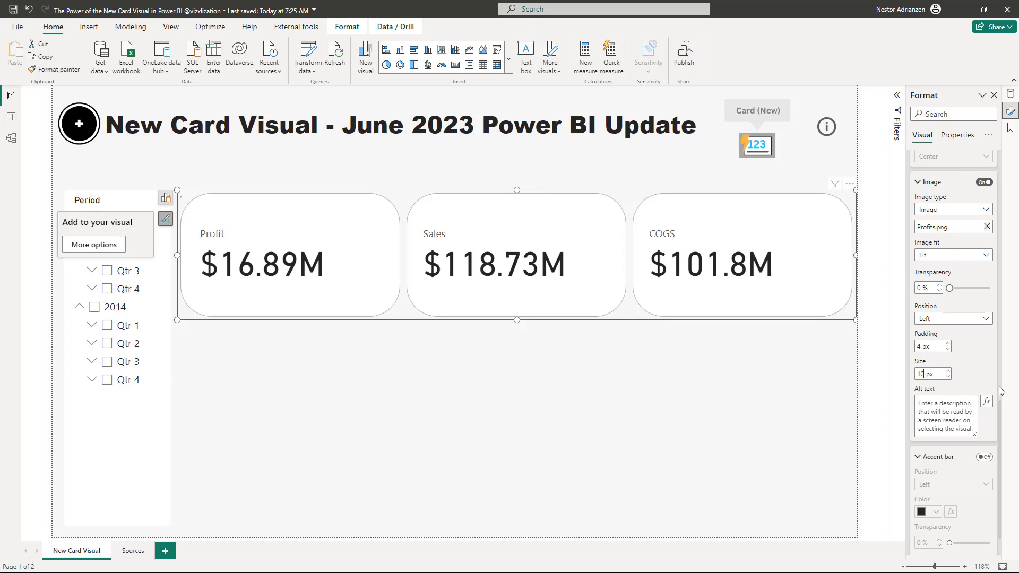
type("0")
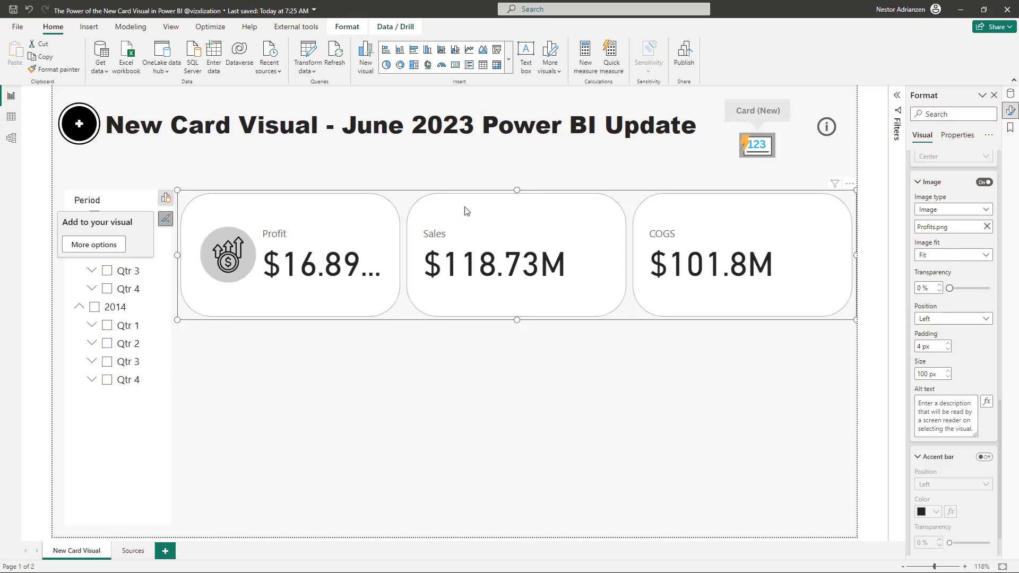
Switch the Cards settings to the Sales series and load the Sales picture from the Icons folder as its image
scroll(971, 348, "up", 2)
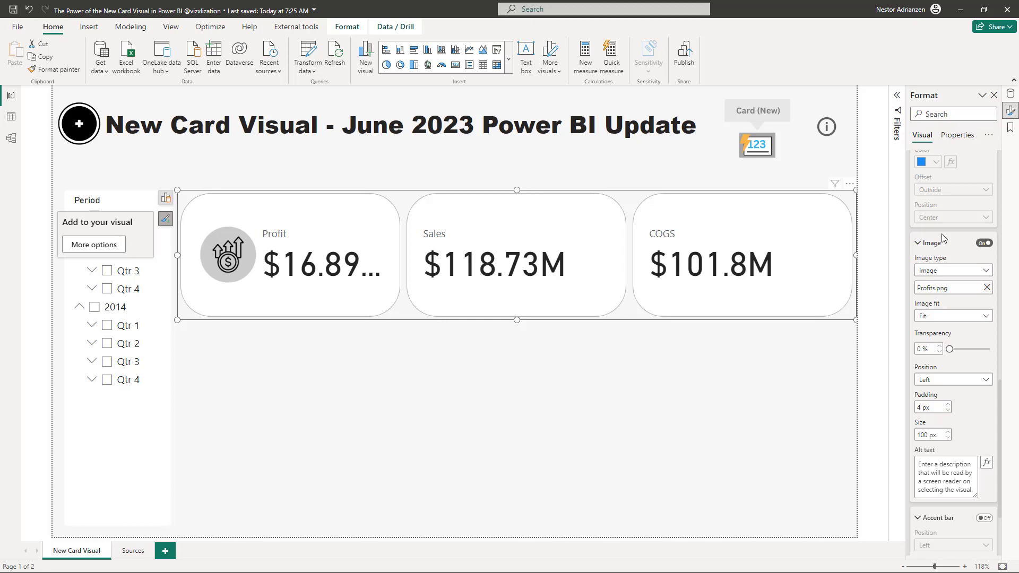
scroll(941, 236, "up", 8)
scroll(942, 236, "up", 5)
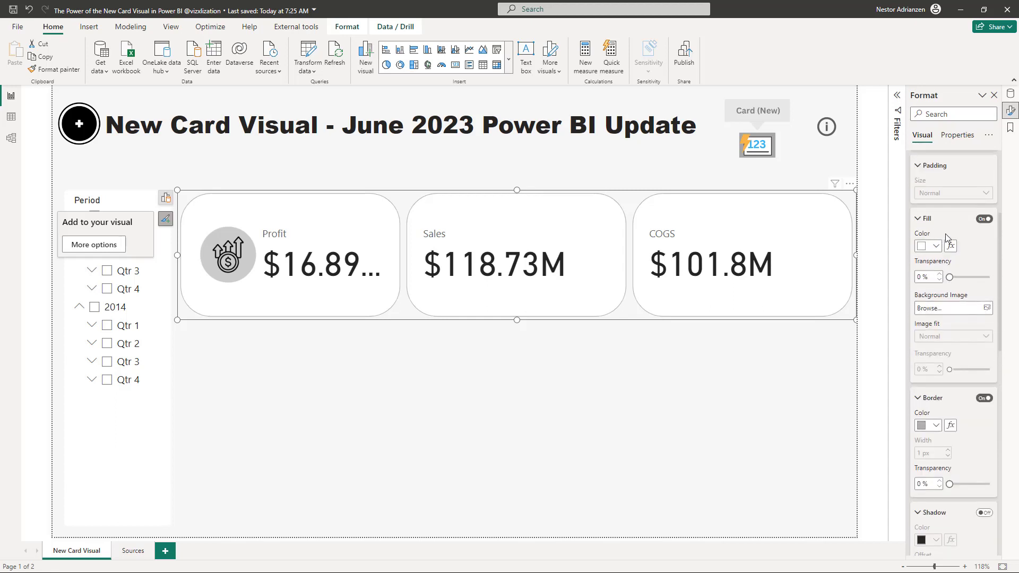
left_click(967, 323)
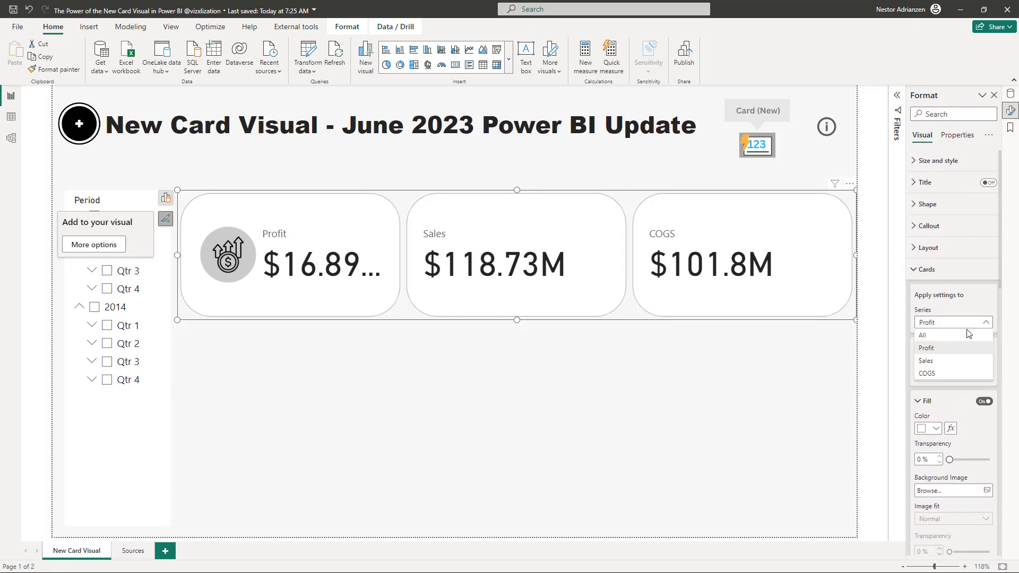
left_click(947, 362)
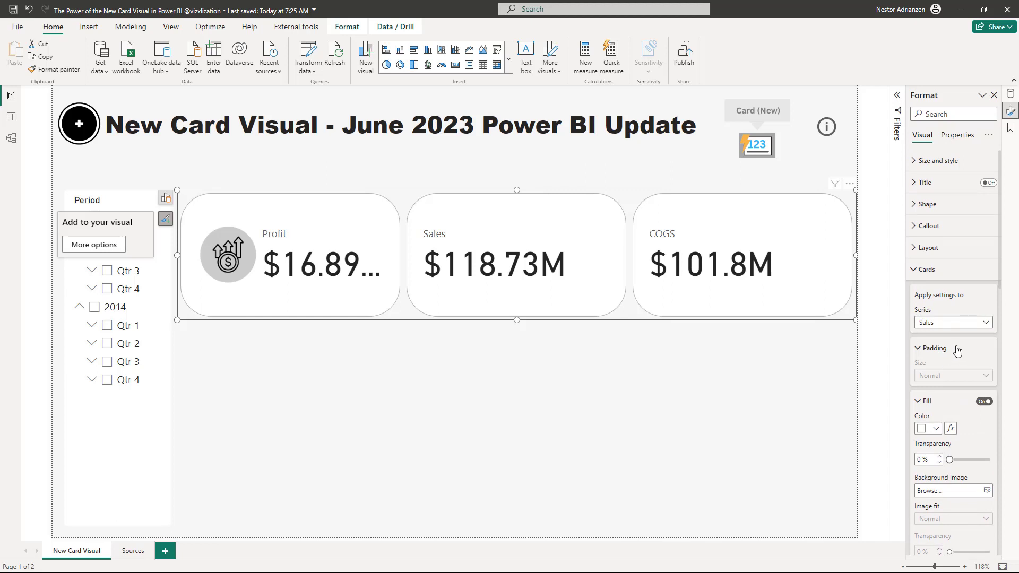
scroll(957, 348, "down", 3)
scroll(956, 349, "down", 1)
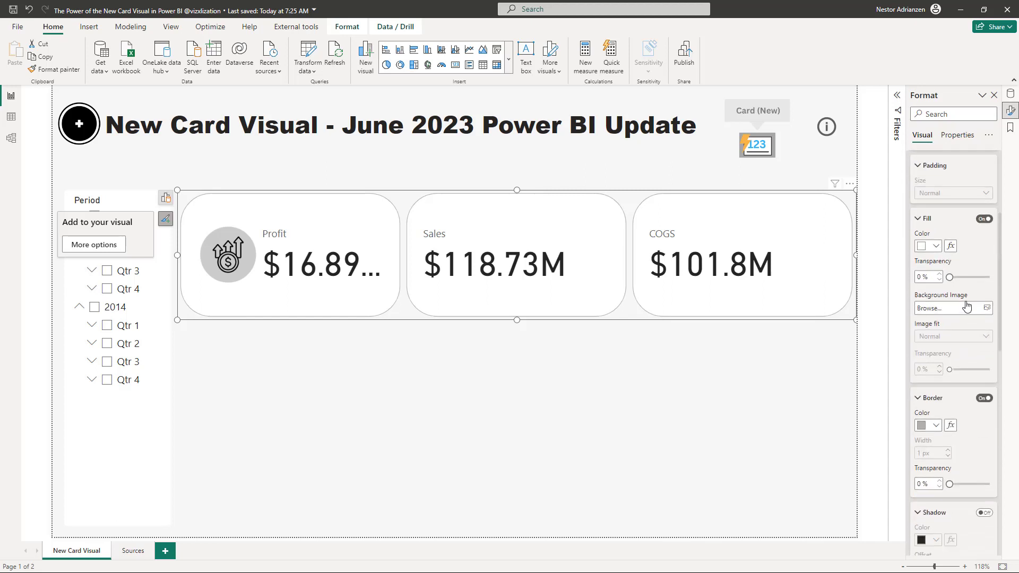
scroll(967, 307, "down", 8)
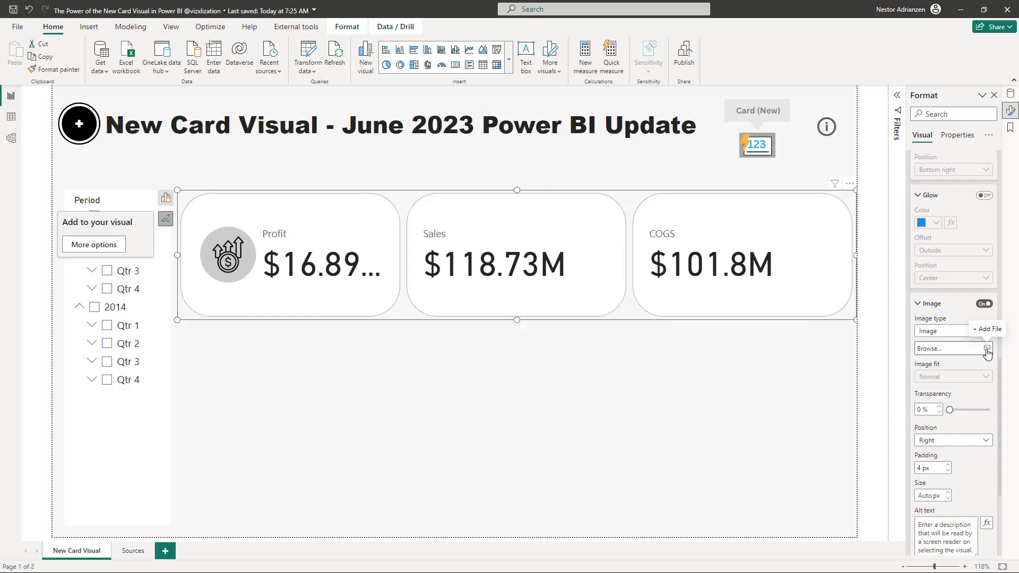
left_click(986, 349)
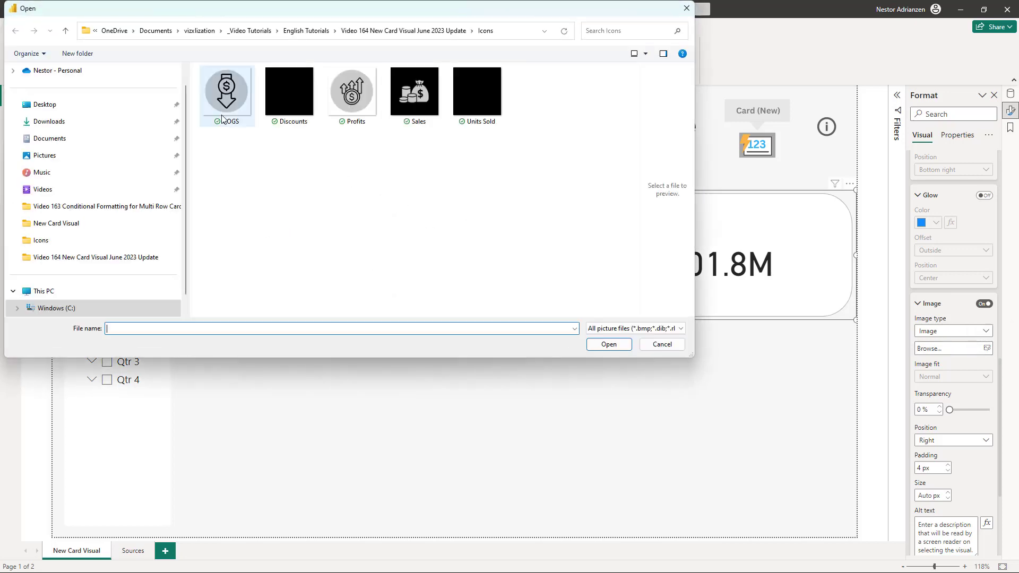
left_click(415, 93)
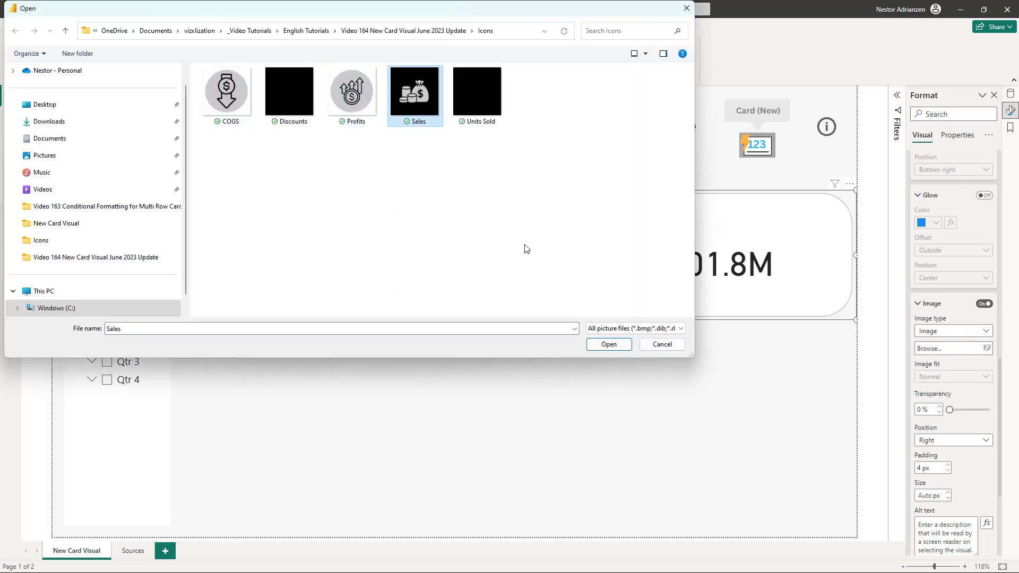
left_click(608, 344)
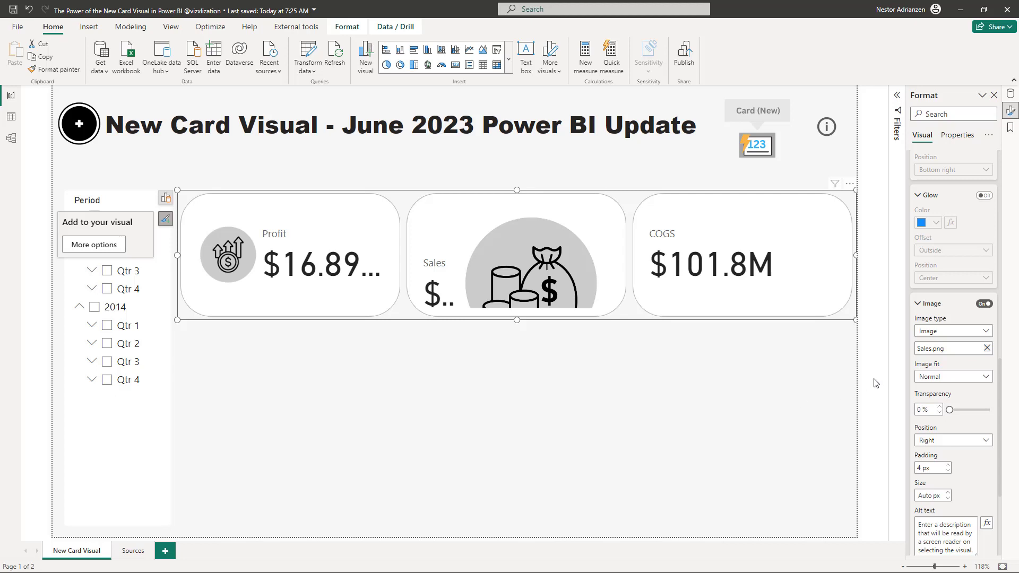
Set the Sales card's image fit to Fit, its position to Left and its size to 100 px
scroll(964, 358, "down", 4)
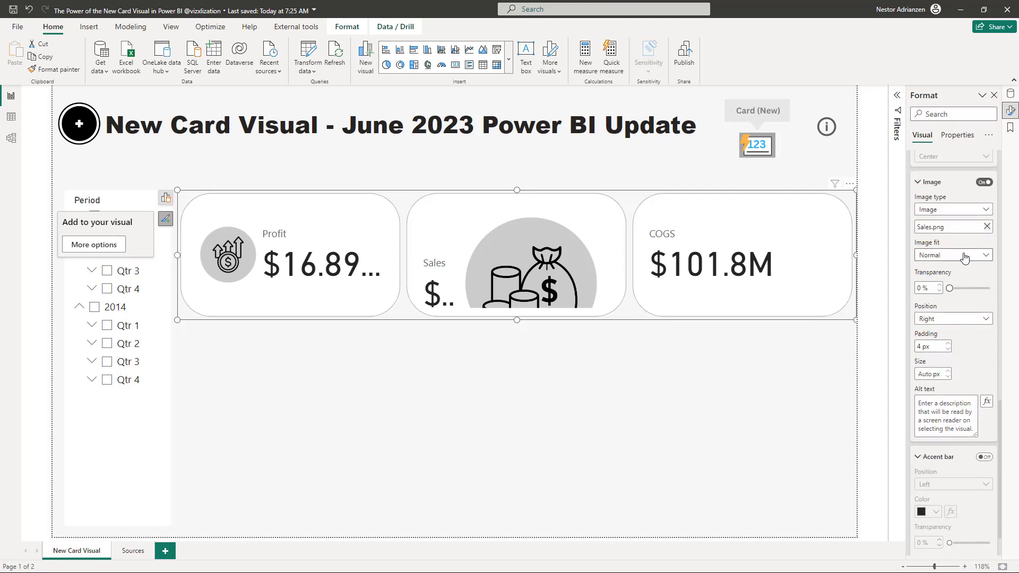
left_click(964, 257)
left_click(937, 283)
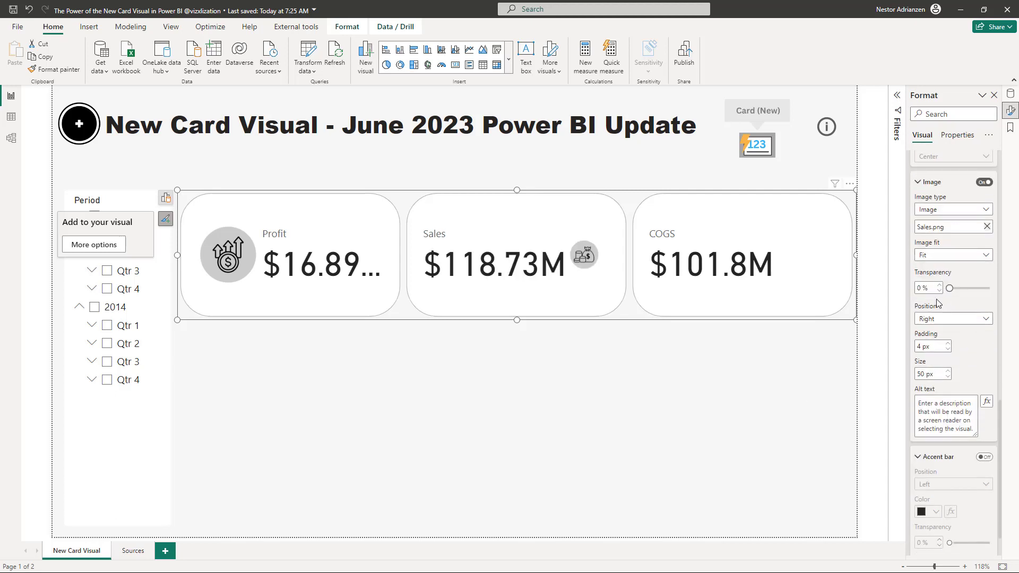
left_click(965, 320)
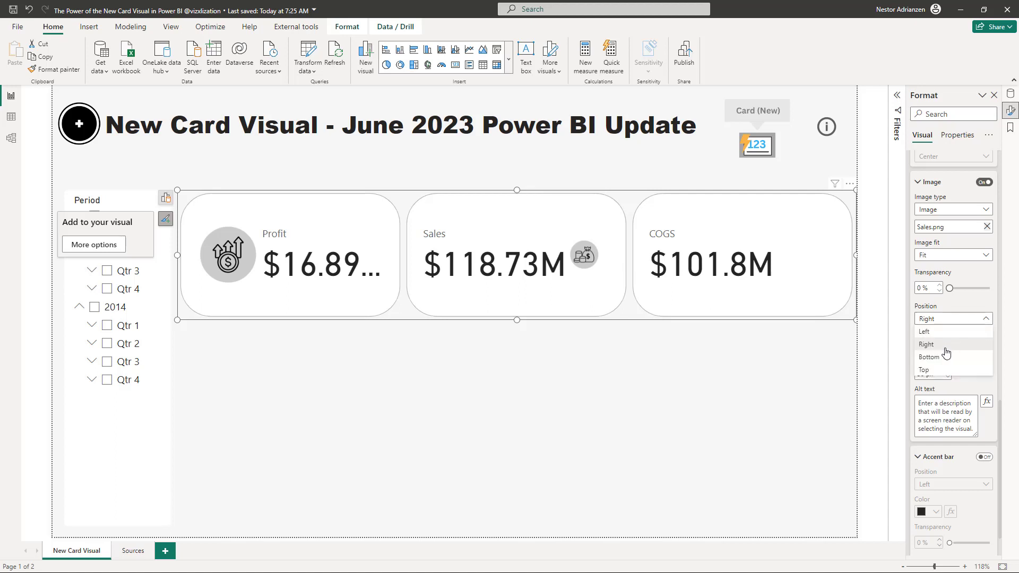
left_click(942, 332)
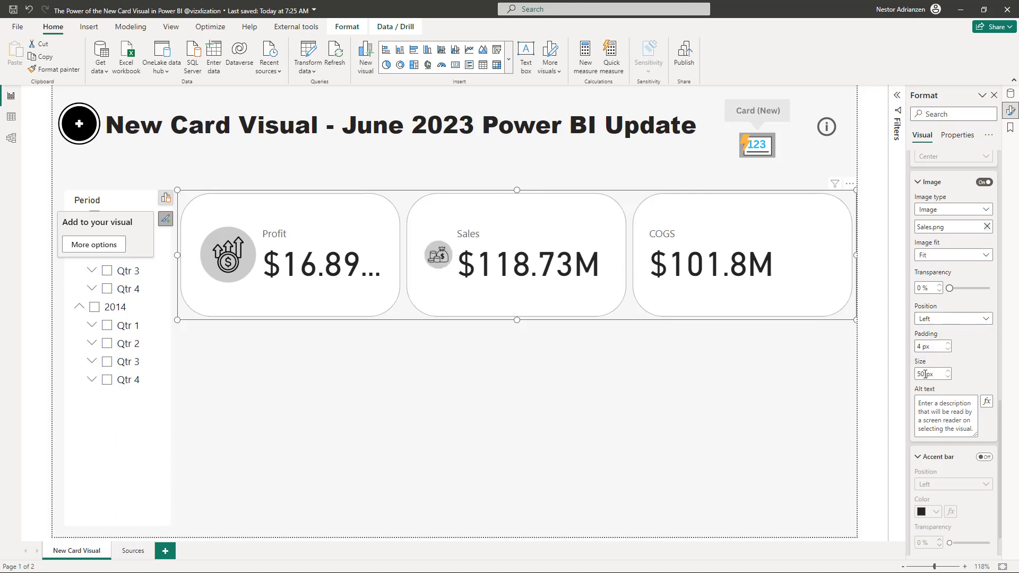
double_click(925, 374)
type("100")
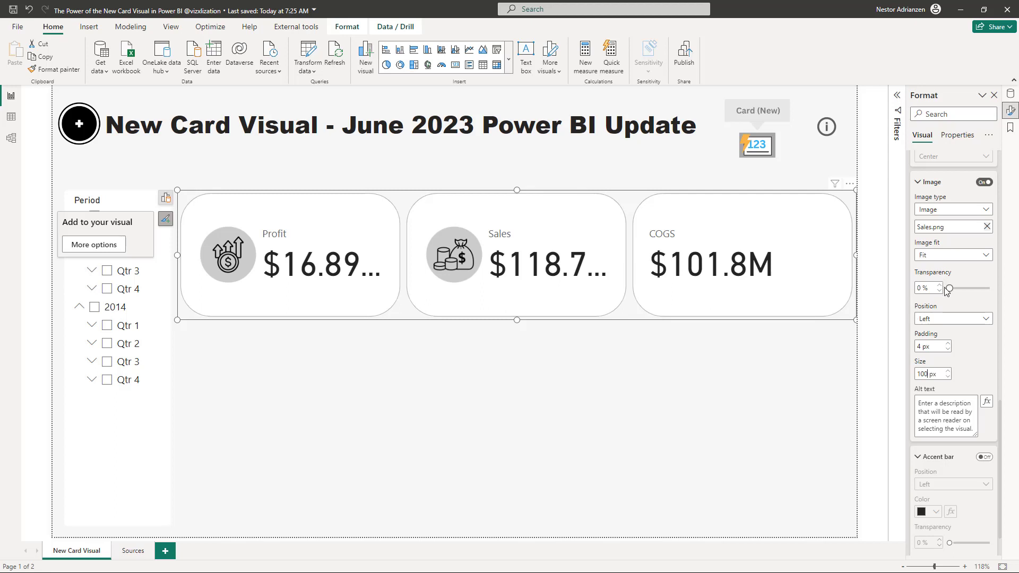
Switch the Cards settings to the COGS series and load the COGS picture from the Icons folder as its image
scroll(948, 292, "up", 5)
scroll(950, 297, "up", 8)
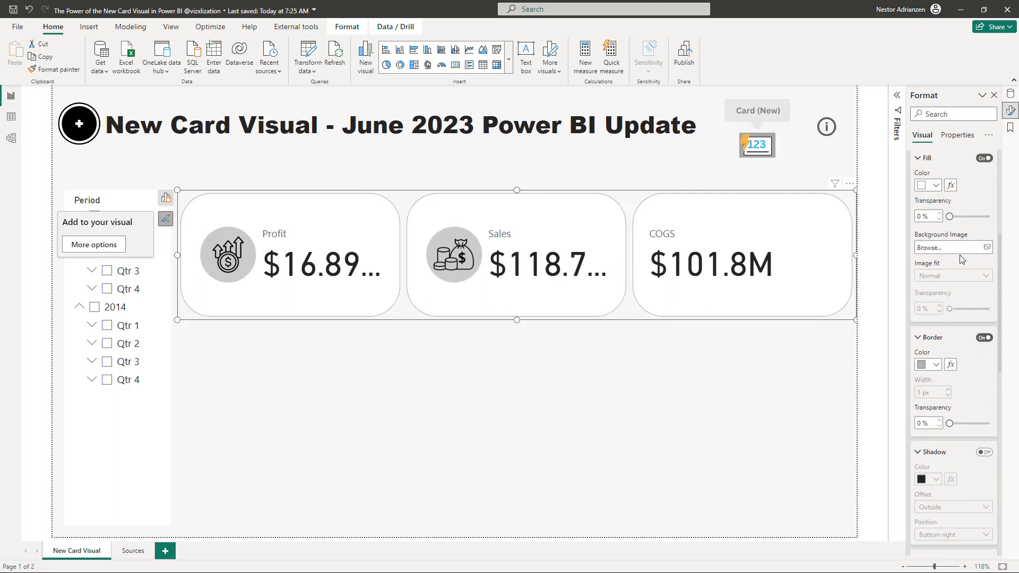
left_click(958, 323)
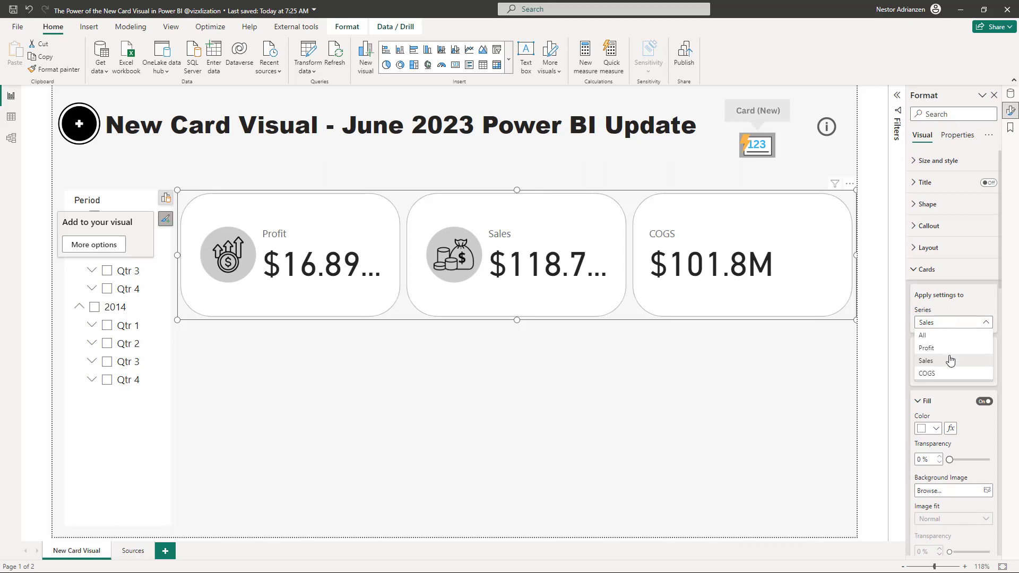
left_click(940, 374)
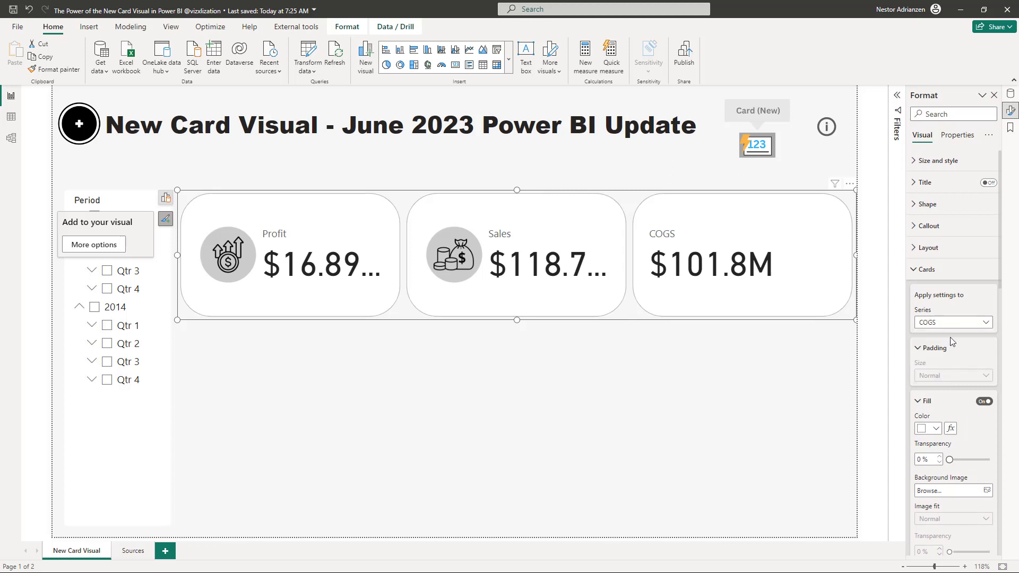
scroll(953, 343, "down", 6)
scroll(952, 343, "down", 6)
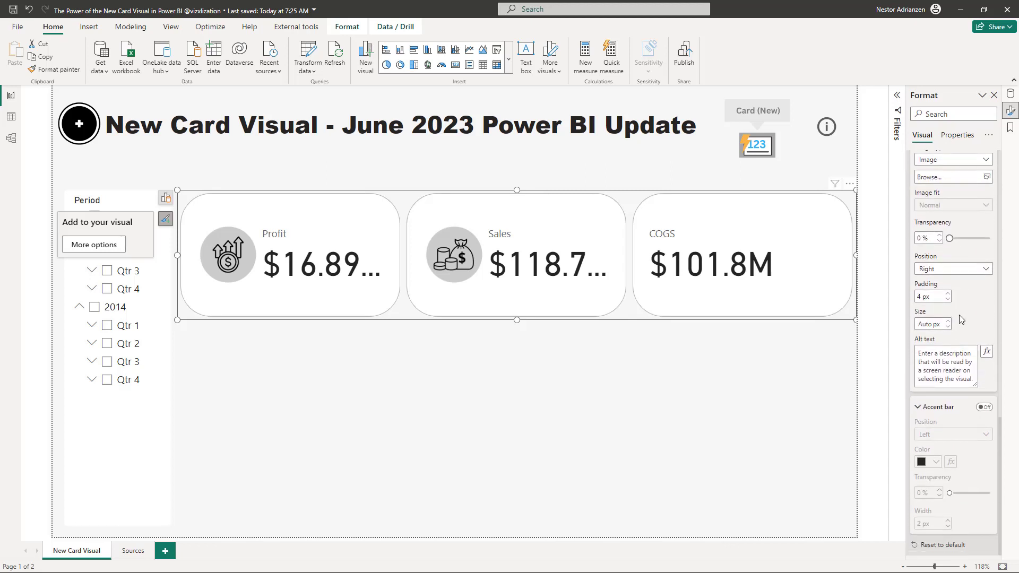
scroll(971, 249, "up", 1)
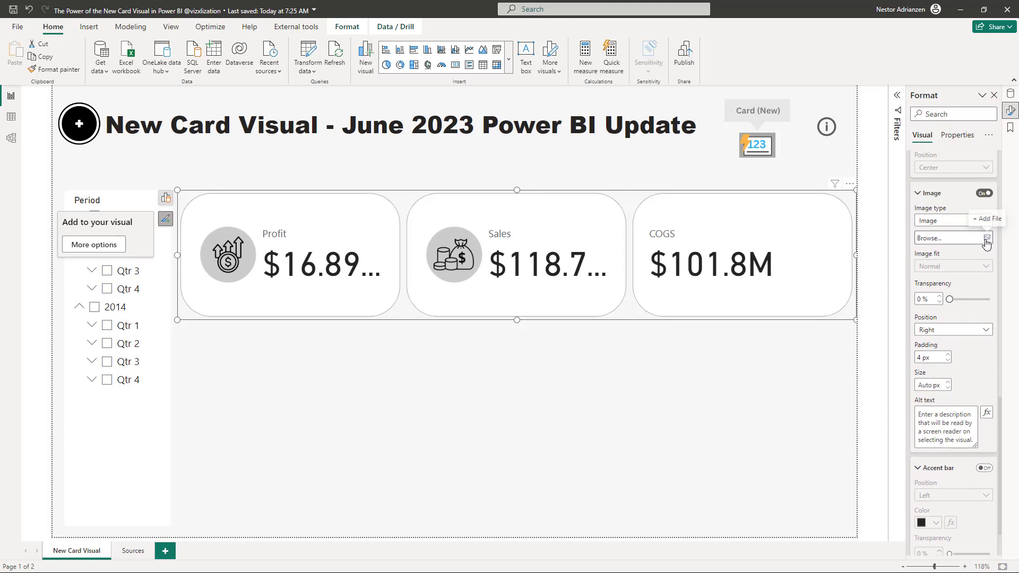
left_click(987, 238)
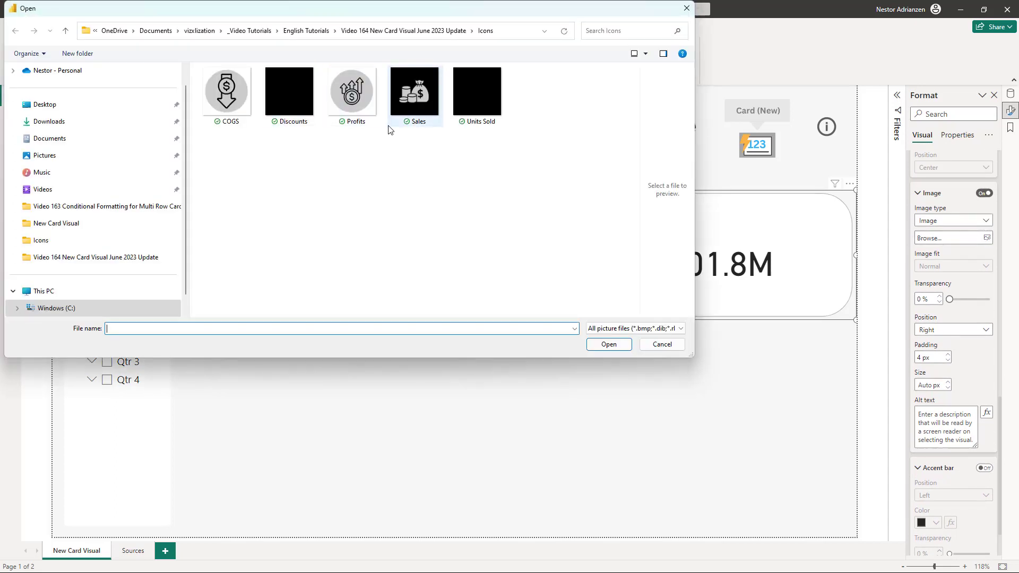
left_click(226, 91)
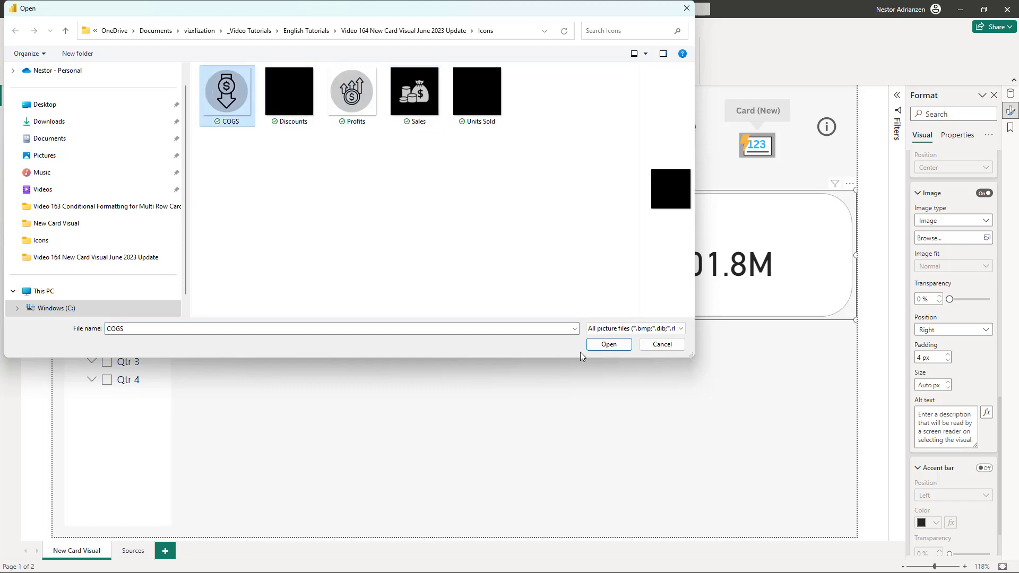
left_click(609, 345)
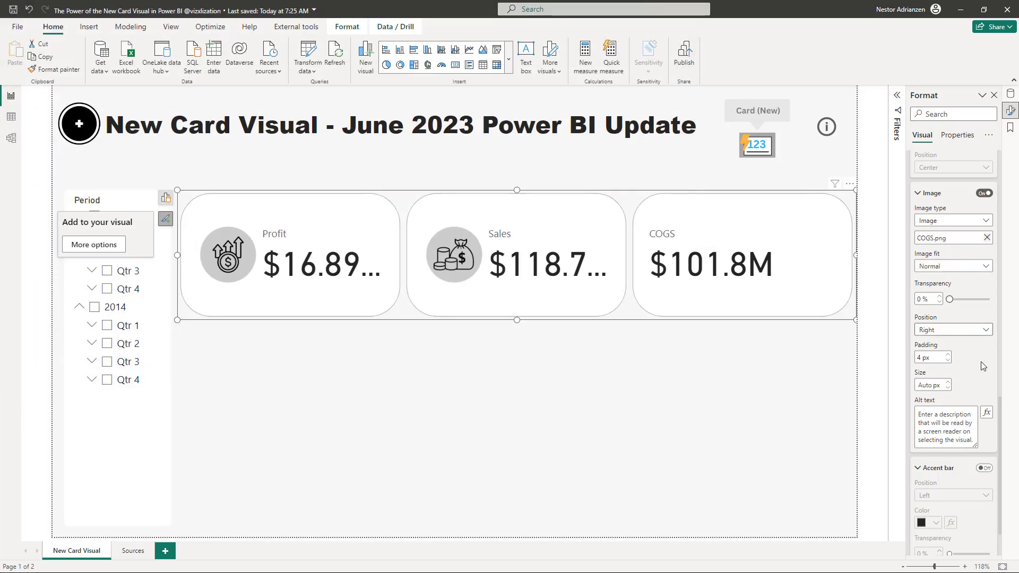
Set the COGS card's image position to Left and its size to 100 px
left_click(980, 329)
left_click(944, 347)
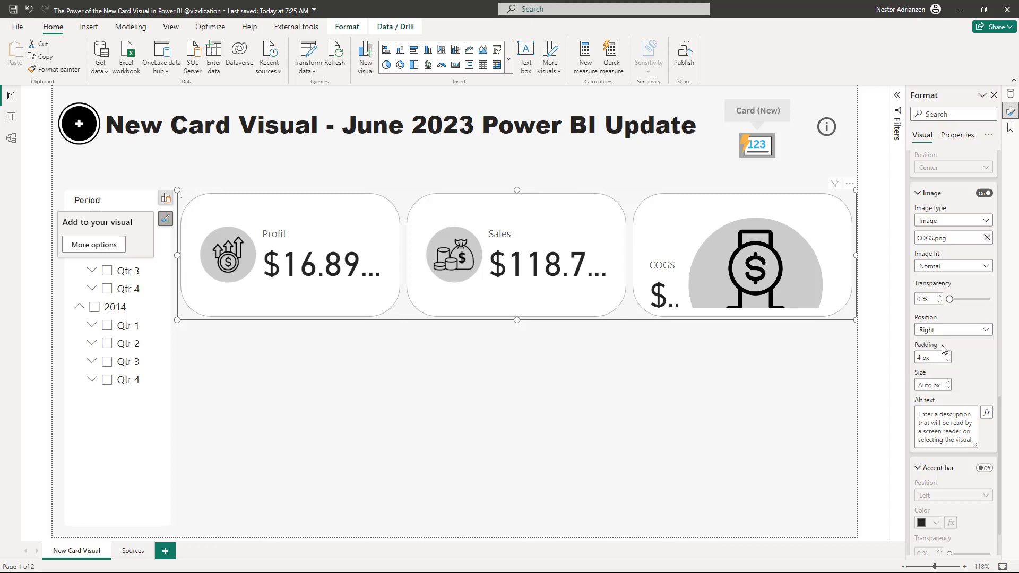
left_click(927, 386)
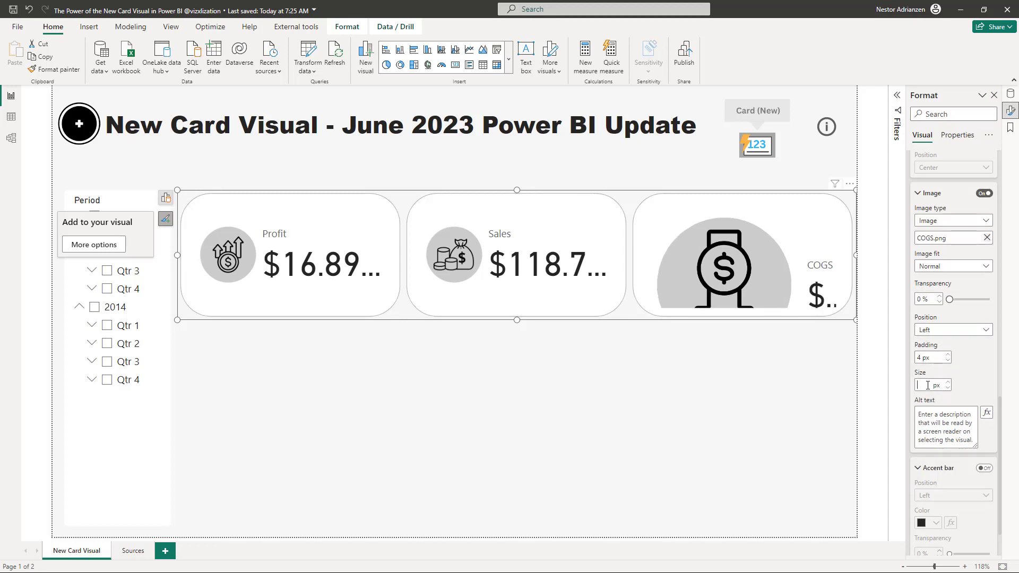
type("100")
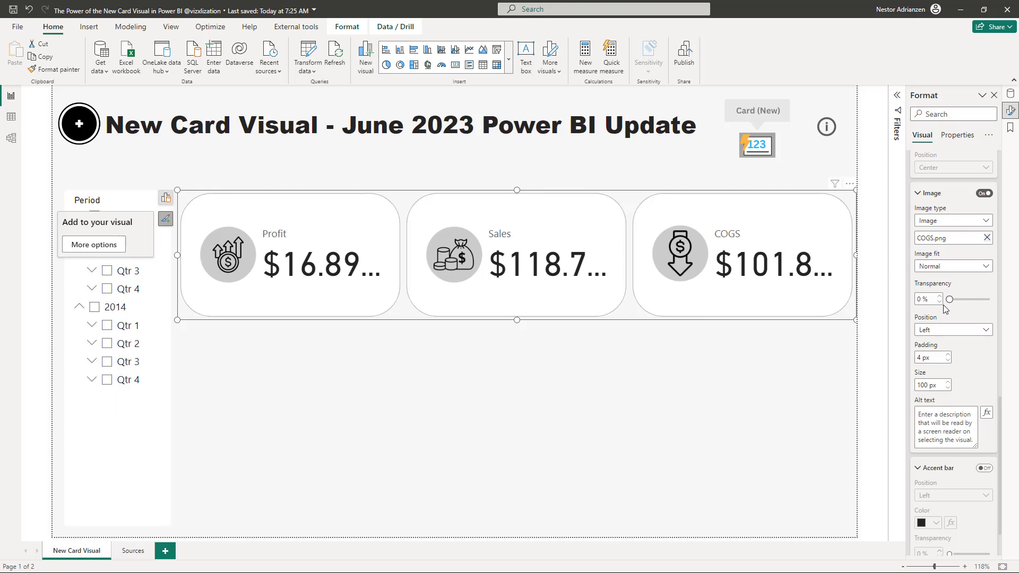
Set the callout values' font size to 35 for all series
scroll(948, 308, "up", 10)
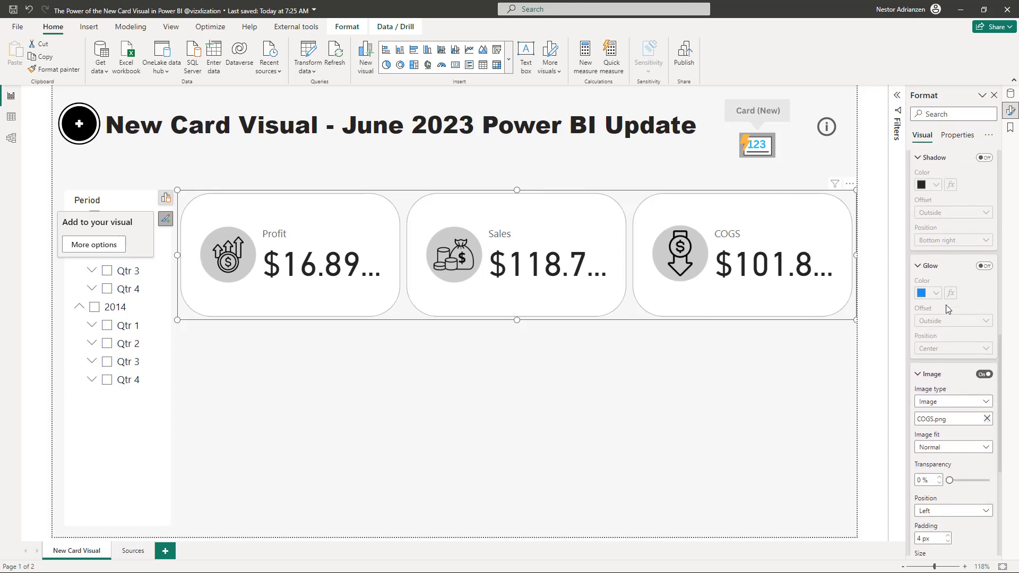
scroll(948, 309, "up", 2)
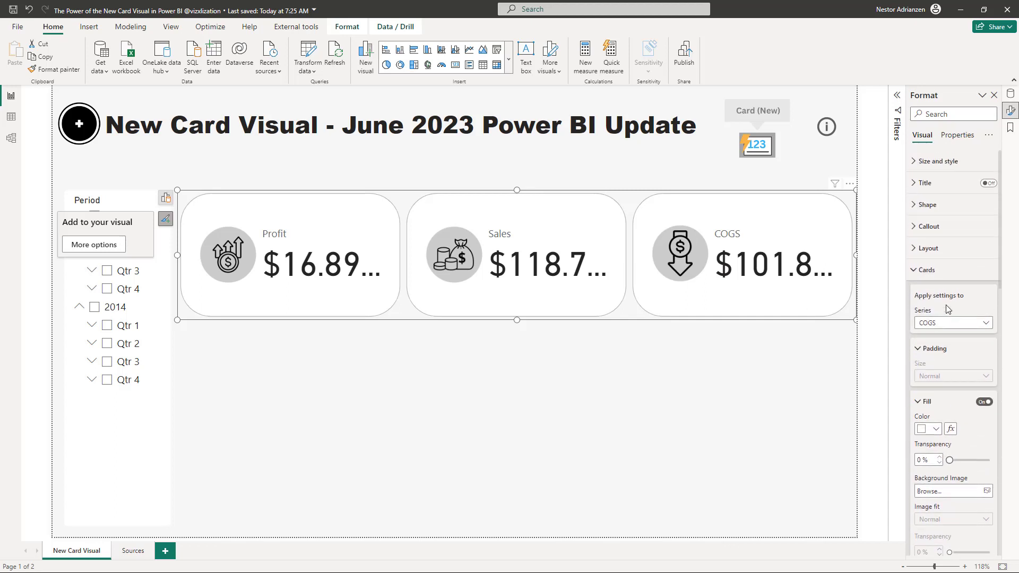
left_click(915, 271)
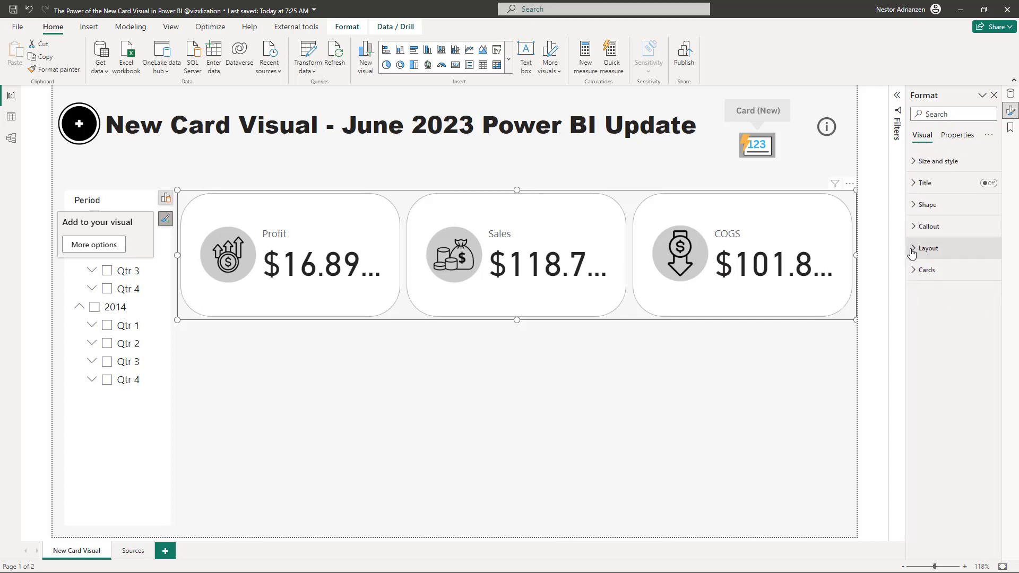
left_click(915, 231)
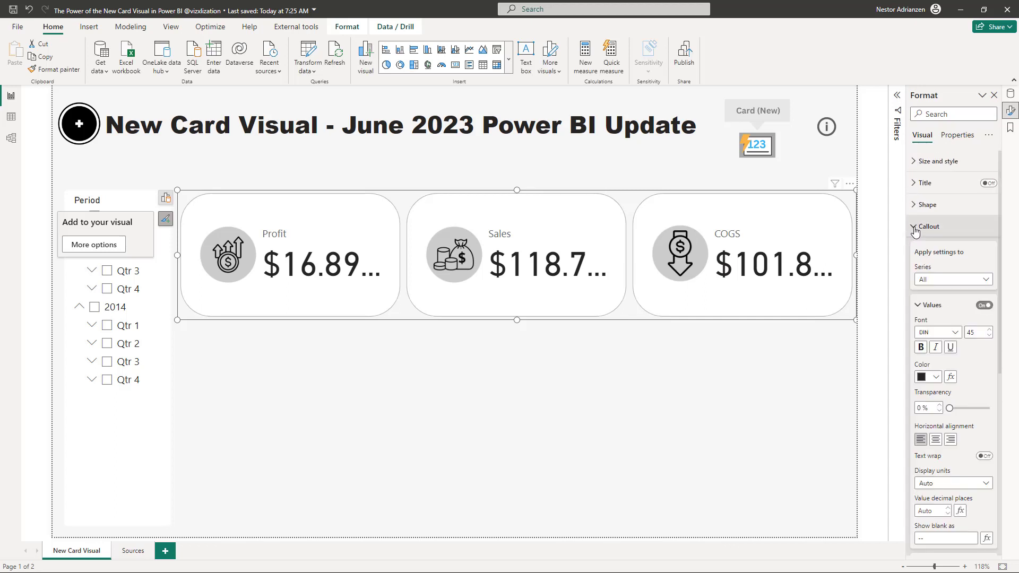
double_click(971, 333)
type("35")
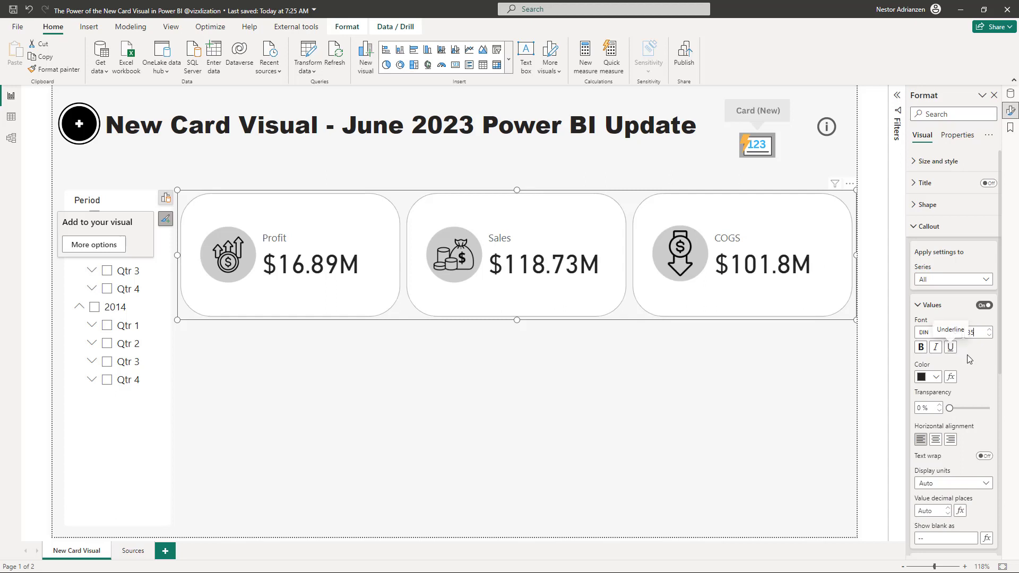
Set the callout values' display units to Millions with 1 decimal place
scroll(974, 366, "down", 3)
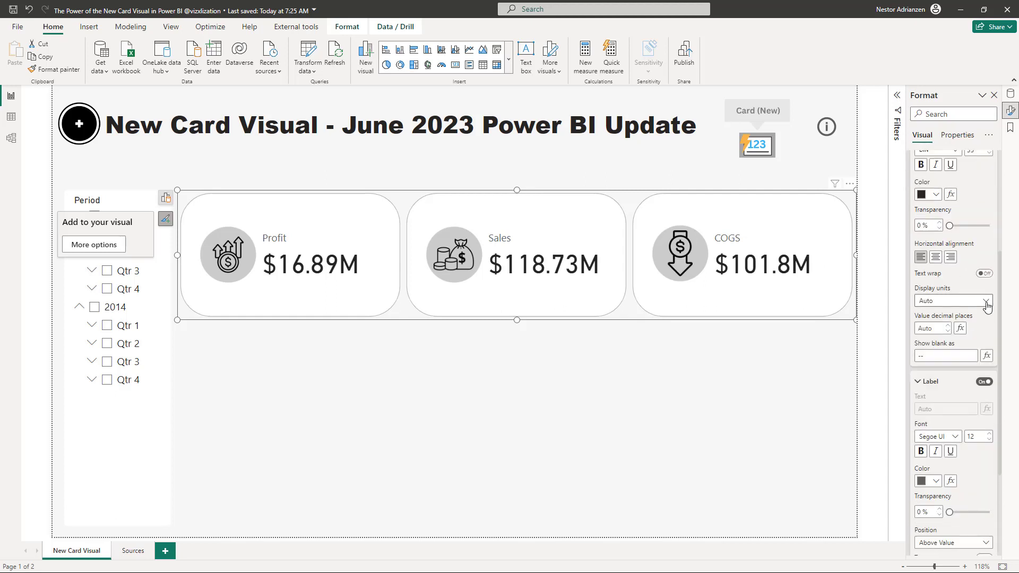
left_click(986, 301)
key("Escape")
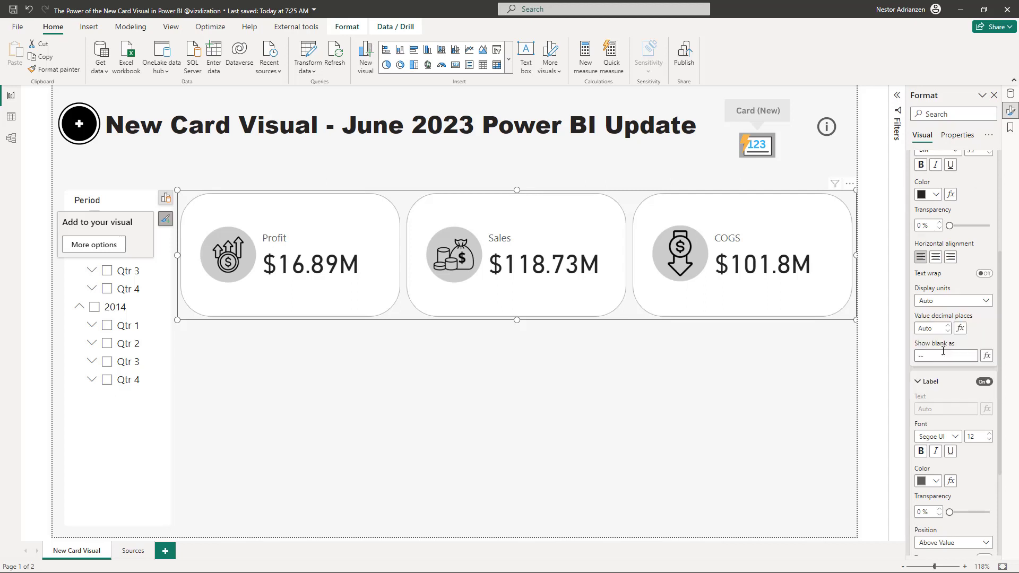
left_click(943, 351)
left_click(949, 326)
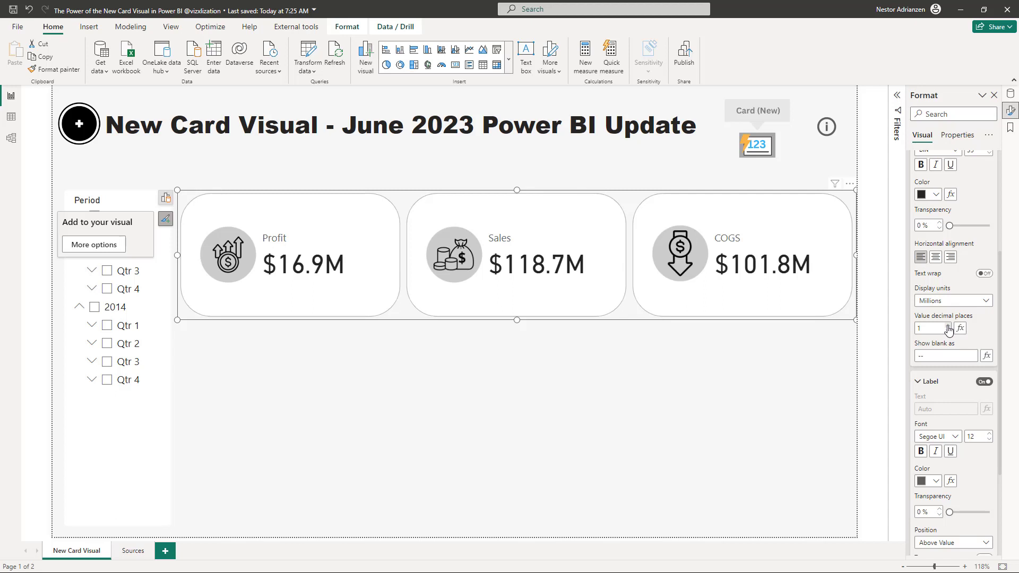
Show blank callout values as "nda" and centre the values horizontally
double_click(929, 356)
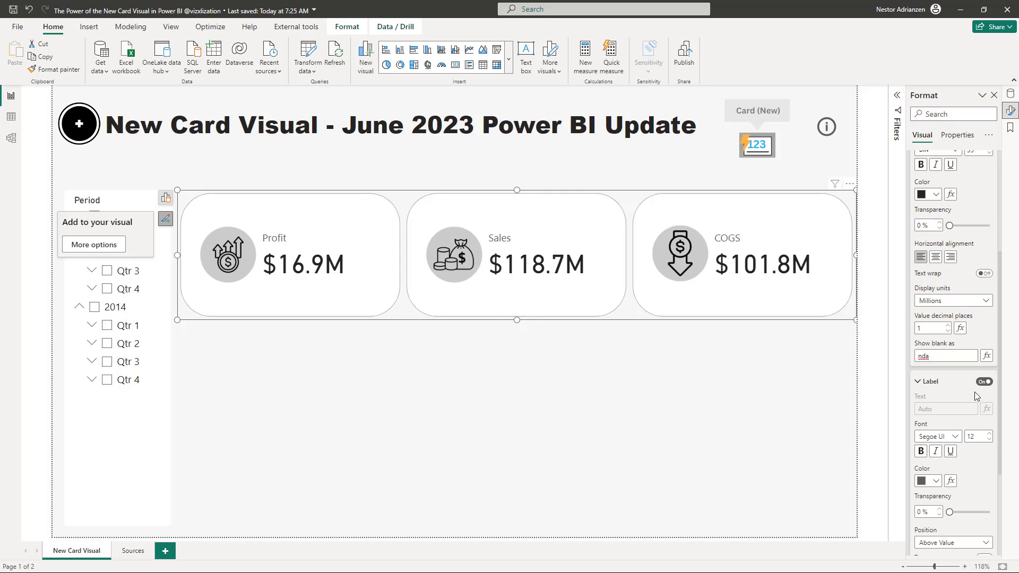
left_click(990, 331)
scroll(967, 333, "down", 3)
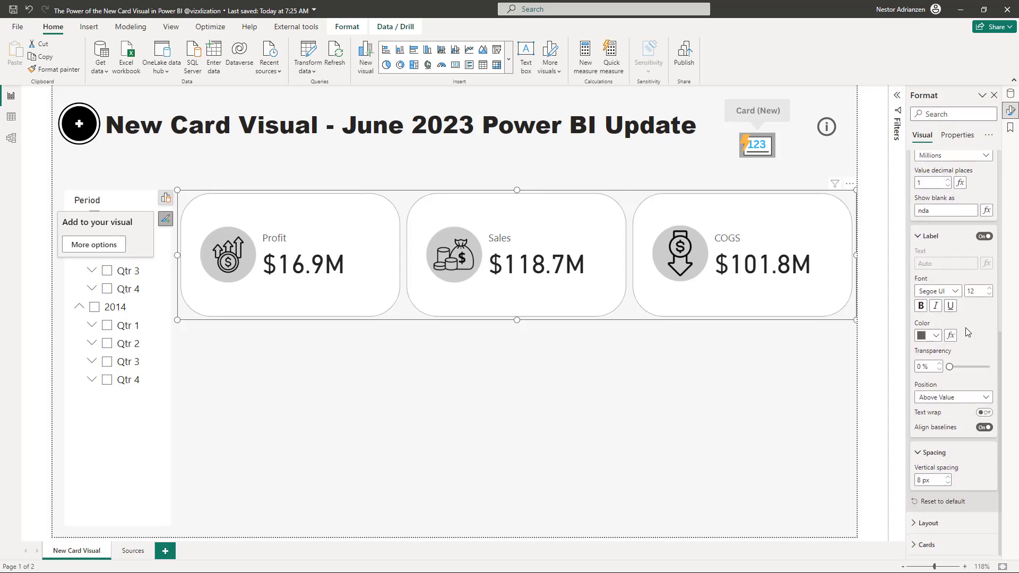
scroll(969, 342, "up", 4)
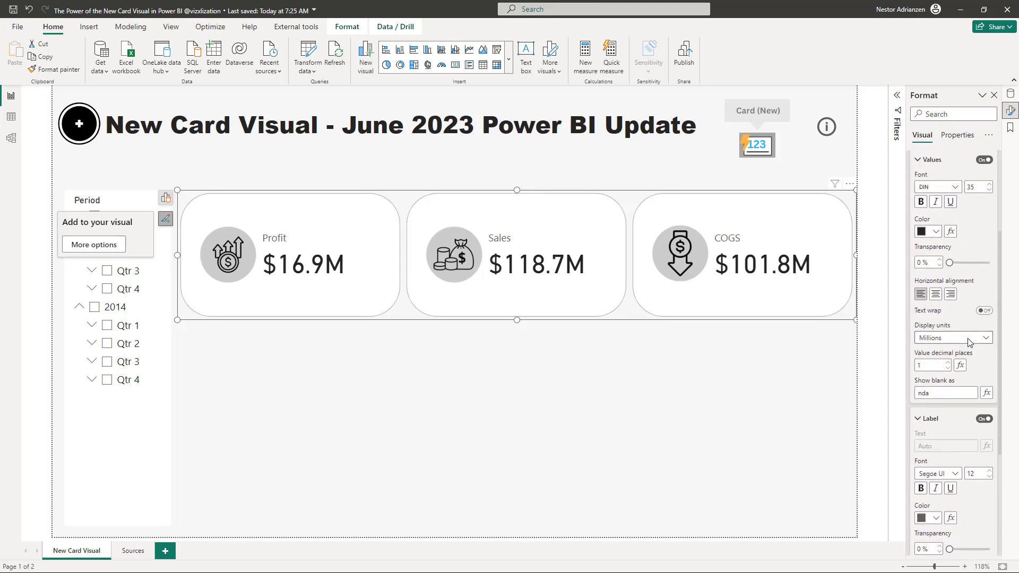
left_click(937, 297)
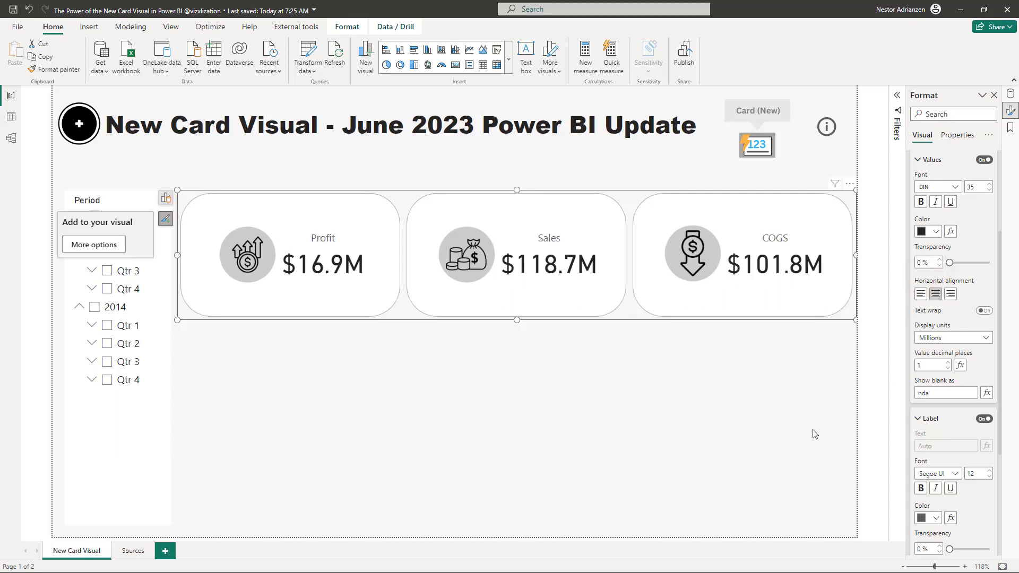
Reduce the card visual's height, move it back up level with the Period slicer, and narrow it slightly from its right edge
left_click_drag(518, 192, 519, 219)
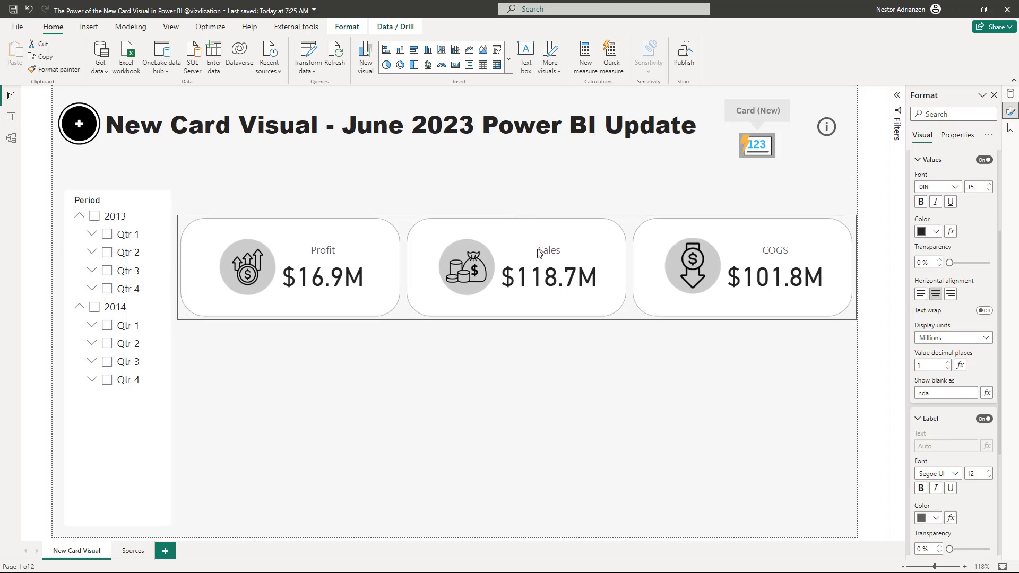
left_click_drag(539, 253, 537, 228)
left_click_drag(656, 246, 658, 246)
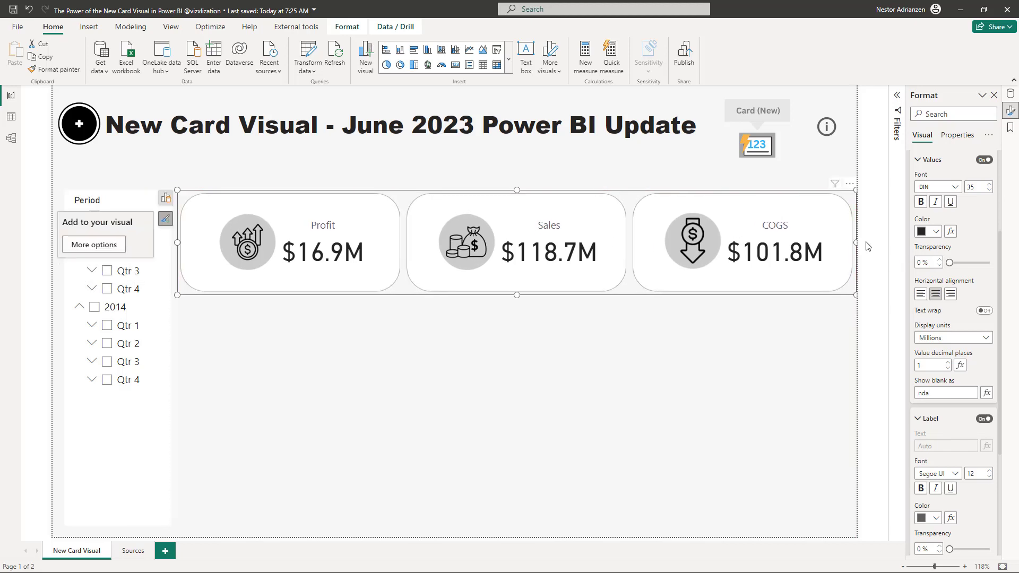
left_click_drag(854, 240, 848, 241)
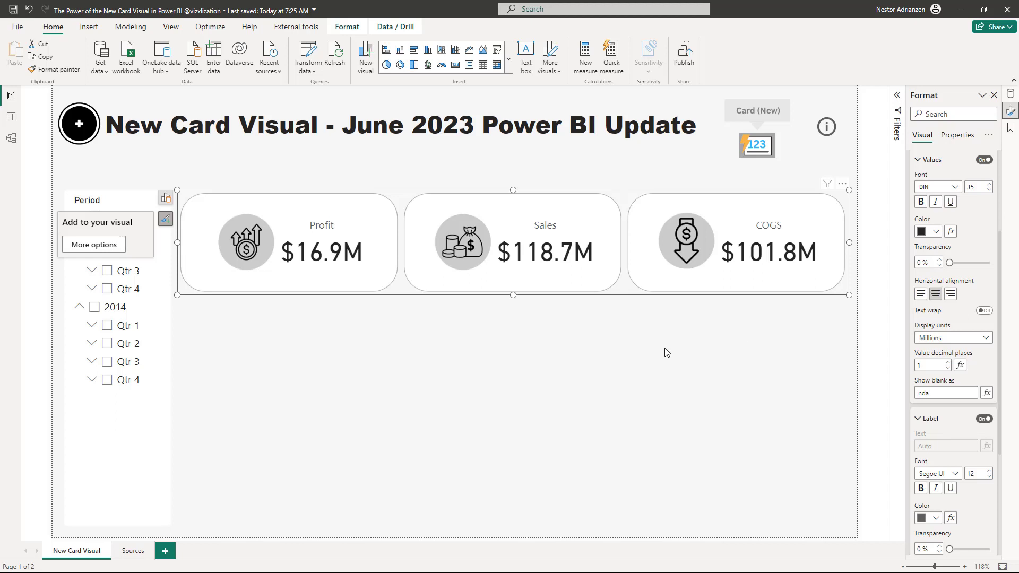
Duplicate the card visual and place the copy below the original
left_click(627, 293)
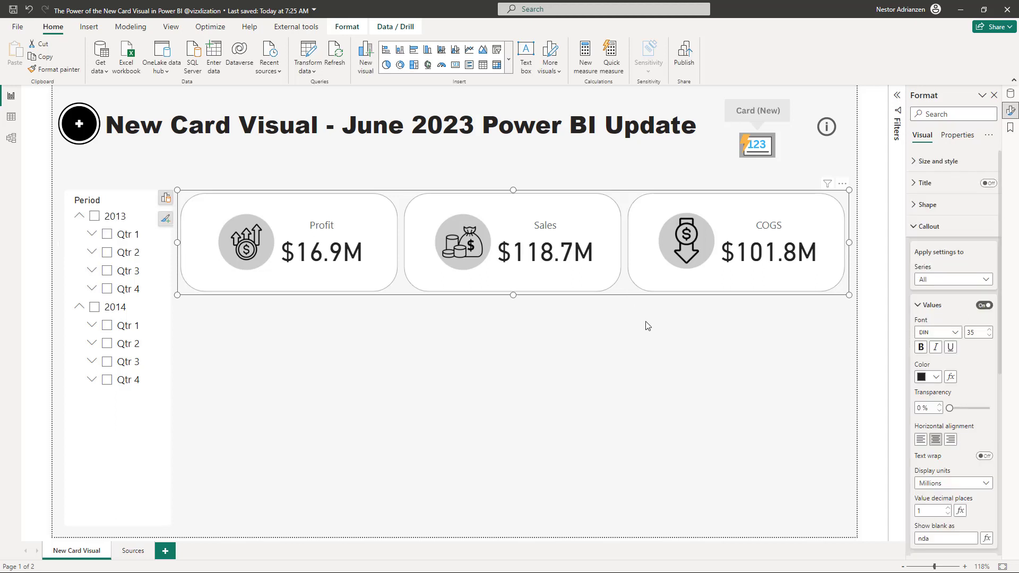
key("ctrl+c")
key("ctrl+v")
left_click_drag(621, 343, 623, 432)
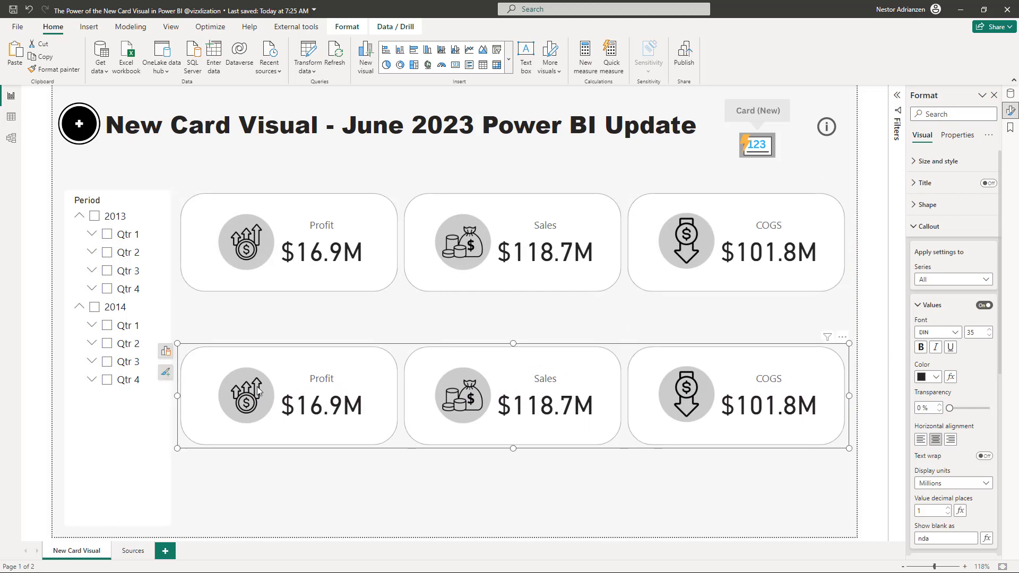
Remove the Profits.png image from the Profit card in the copied visual
left_click(916, 228)
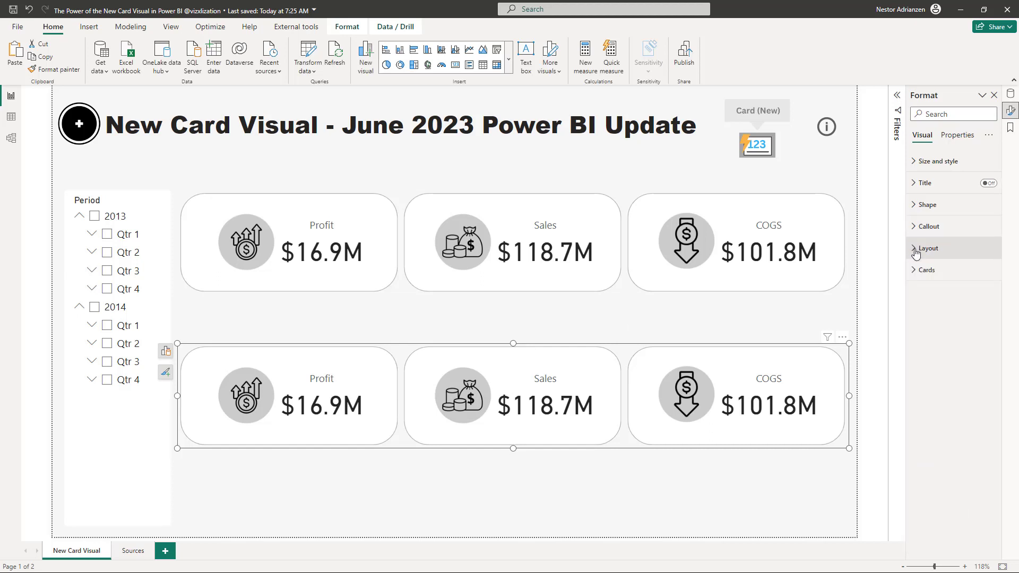
left_click(915, 269)
left_click(969, 326)
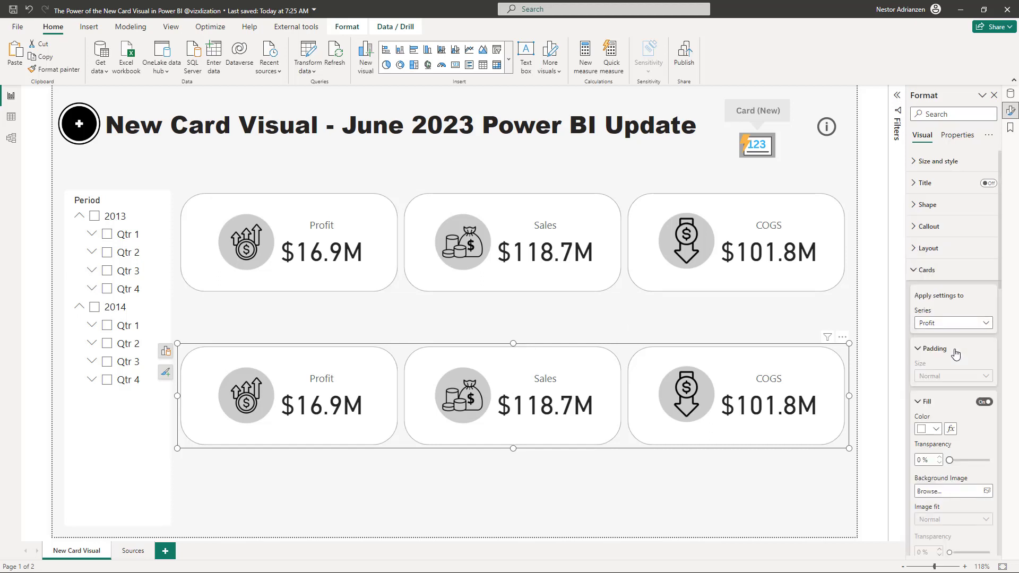
scroll(955, 354, "down", 10)
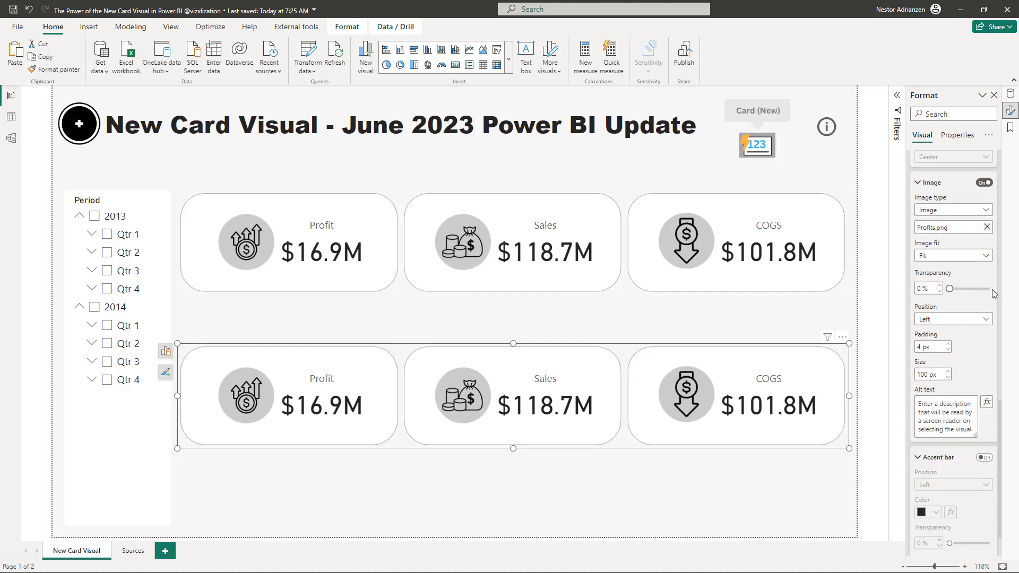
left_click(987, 228)
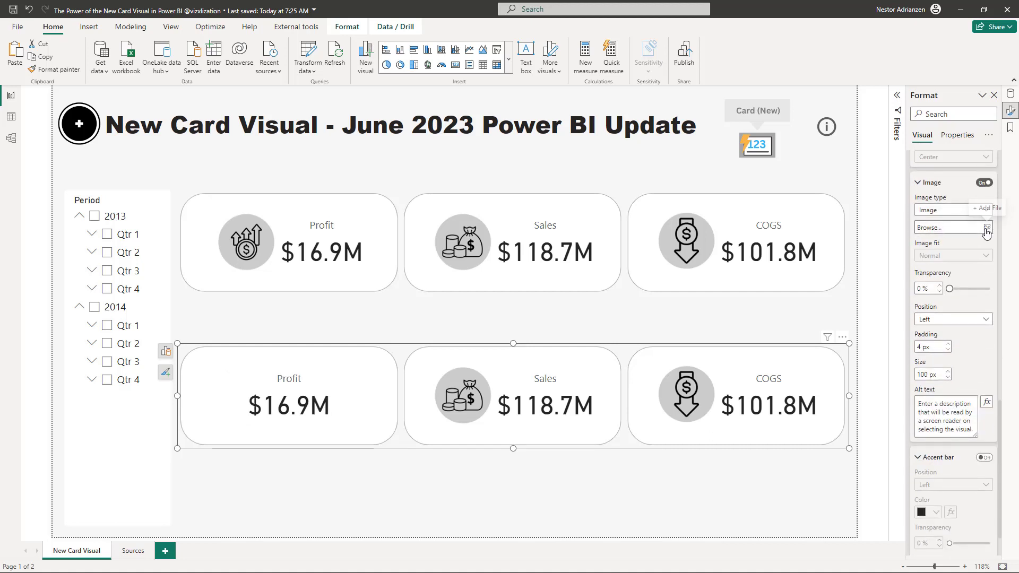
Remove the Sales.png image from the Sales card in the copied visual
scroll(936, 317, "up", 3)
scroll(937, 314, "up", 10)
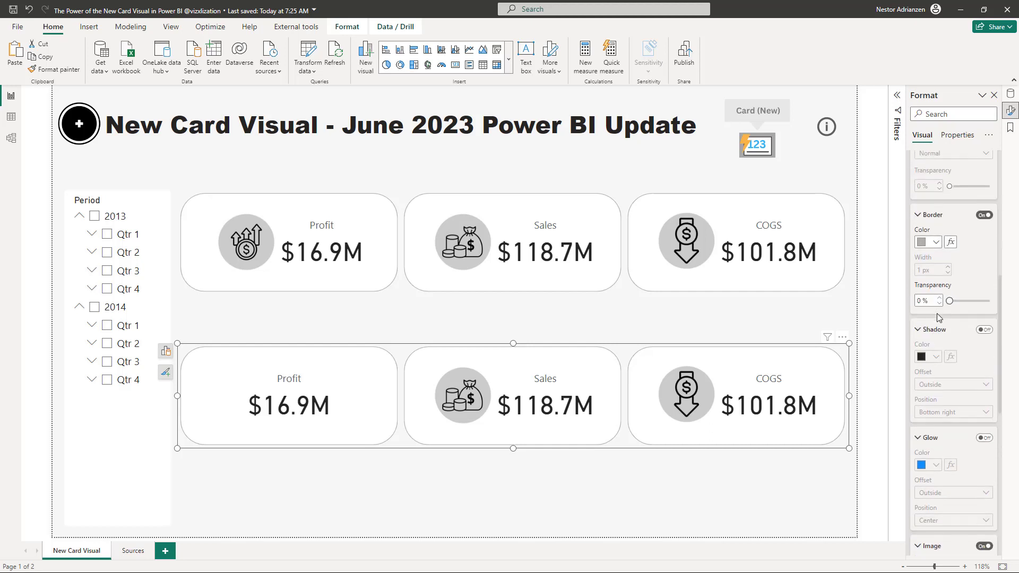
scroll(977, 258, "up", 3)
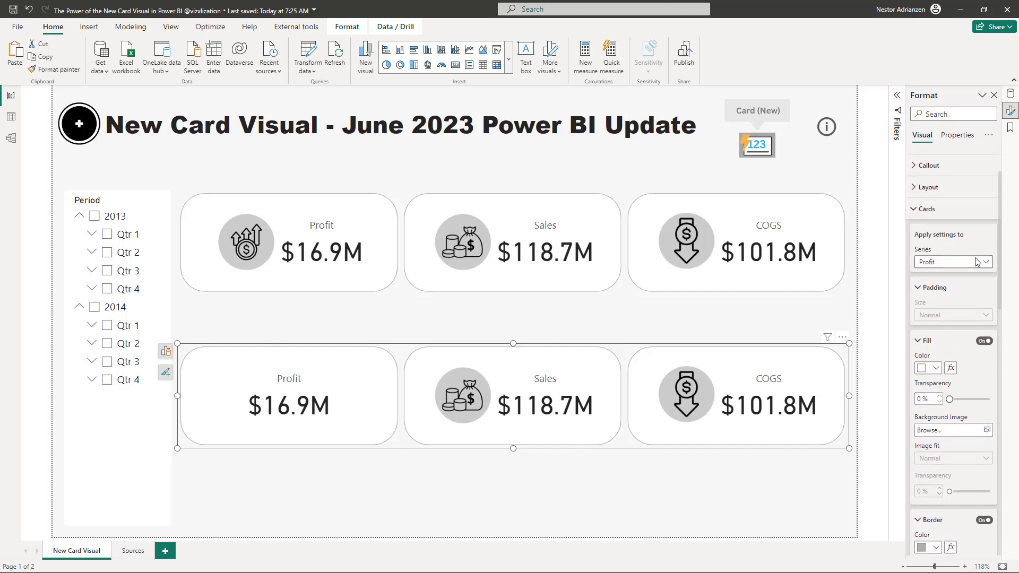
left_click(979, 262)
left_click(952, 301)
scroll(956, 306, "down", 10)
scroll(963, 320, "down", 5)
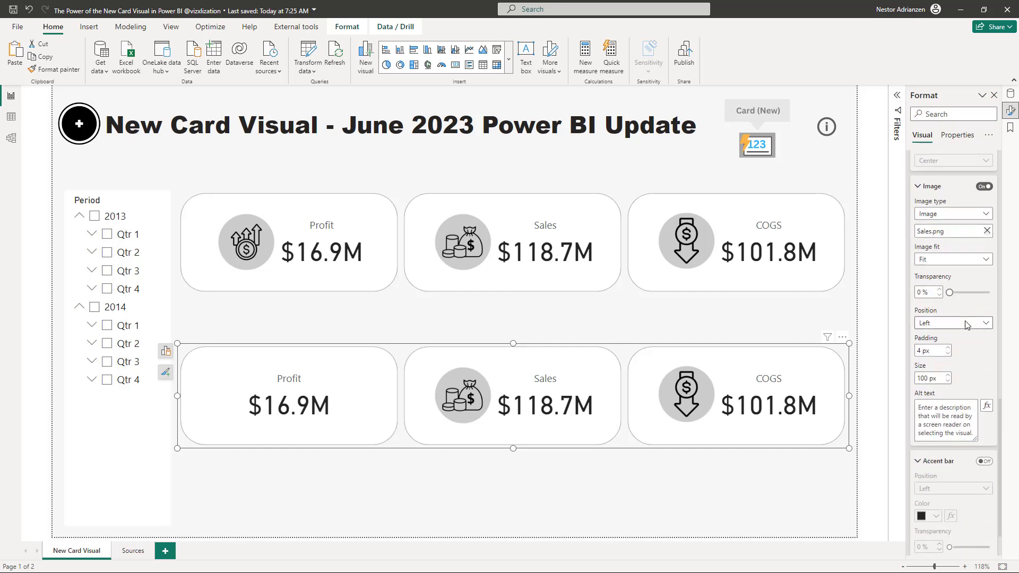
left_click(987, 228)
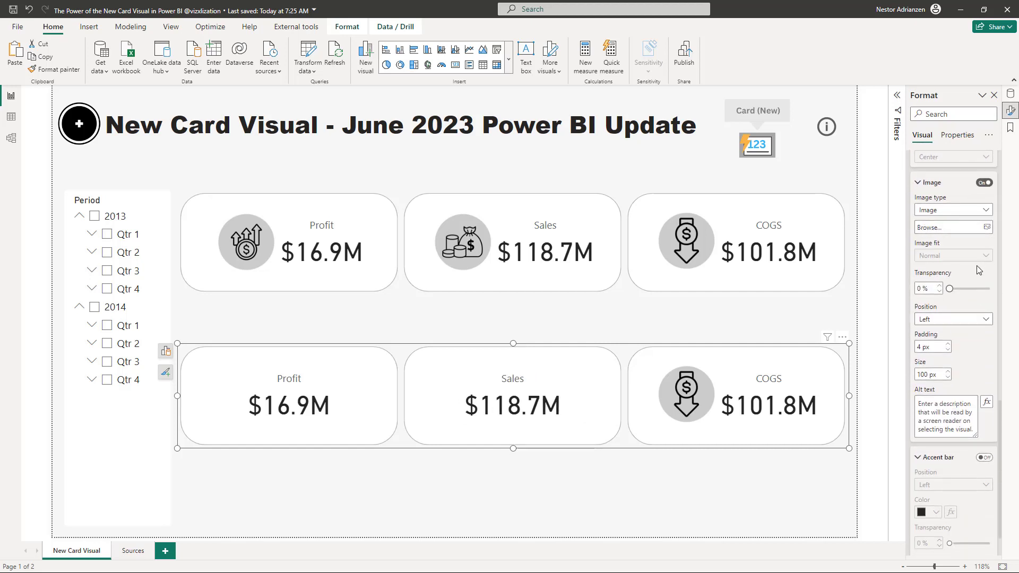
Remove the COGS.png image from the COGS card in the copied visual and deselect the visual
scroll(976, 267, "up", 5)
scroll(976, 268, "up", 5)
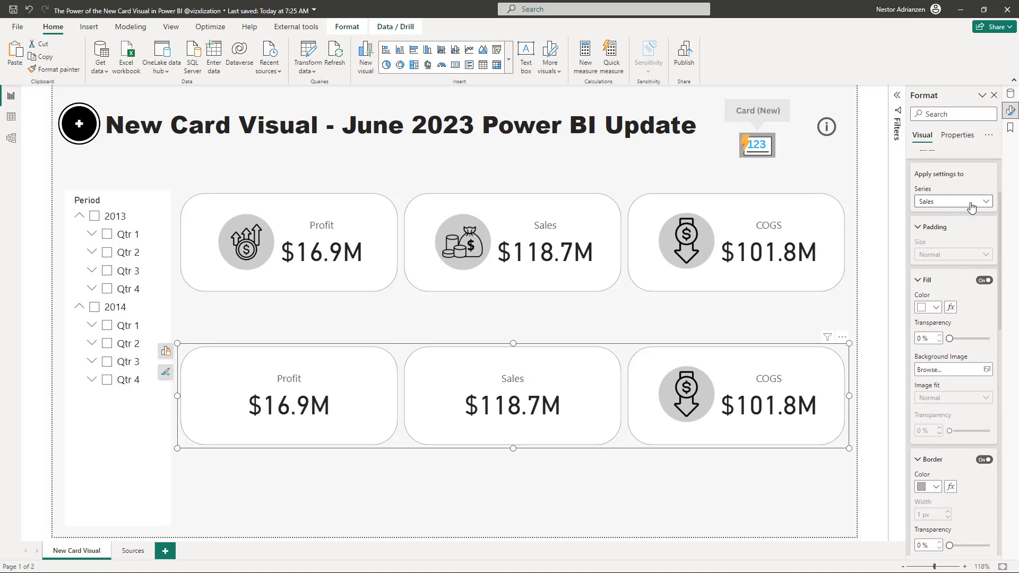
left_click(970, 202)
left_click(948, 253)
scroll(959, 295, "down", 10)
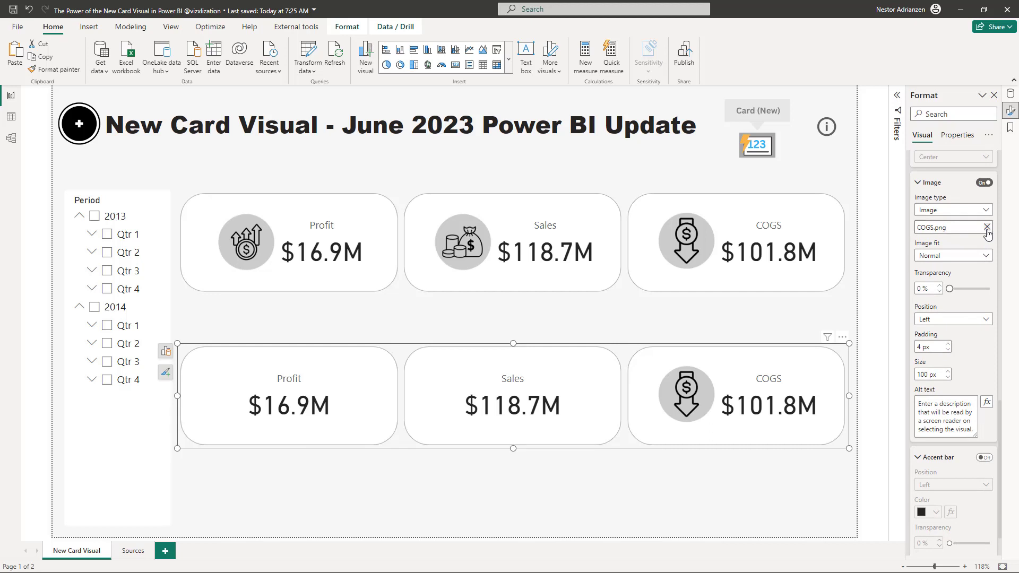
left_click(987, 227)
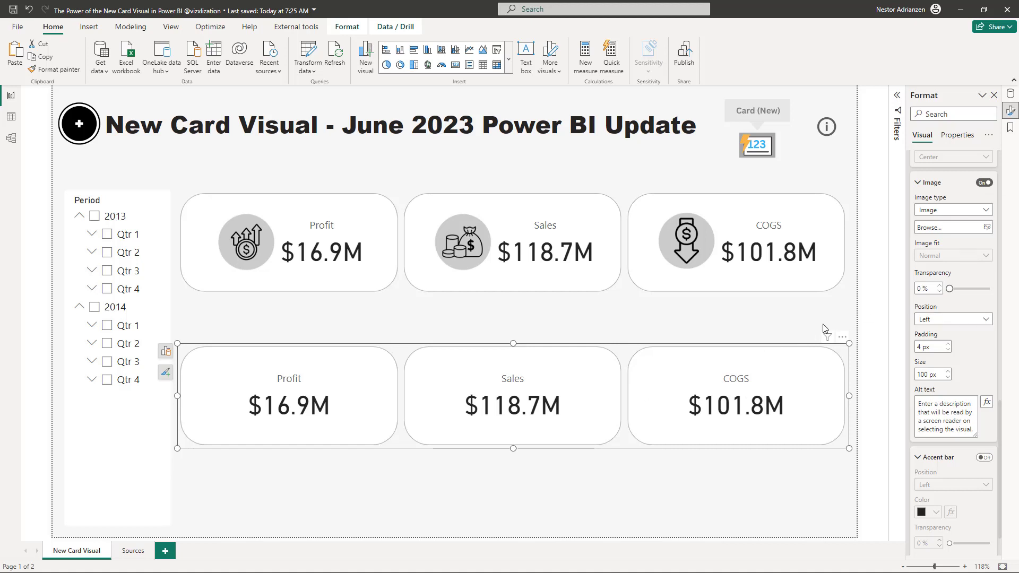
left_click(597, 457)
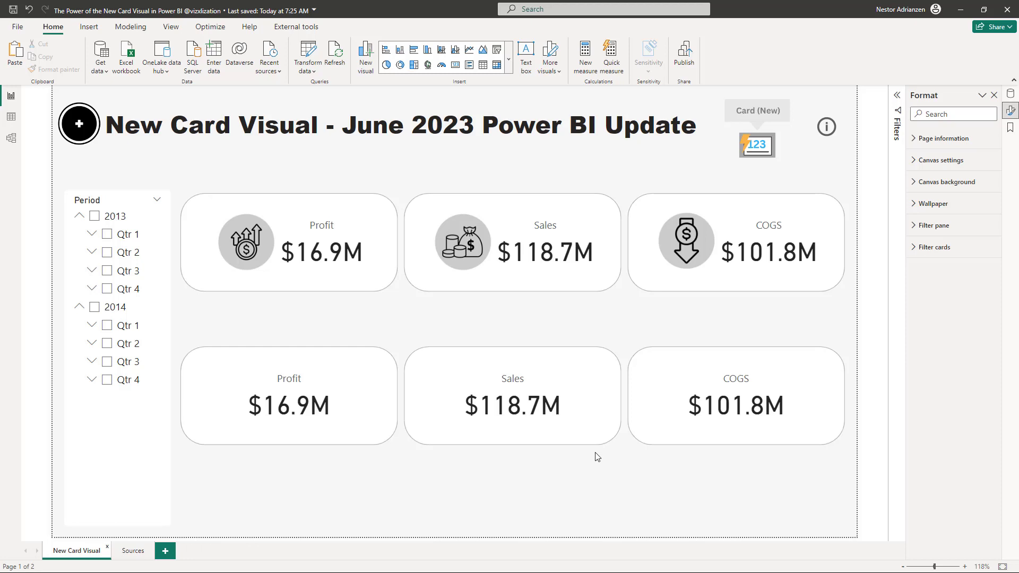
Open the gradient-area-sparkline-with-last-point link from the Sources page in the browser and copy the full DAX code for use in a singular visual
left_click(132, 552)
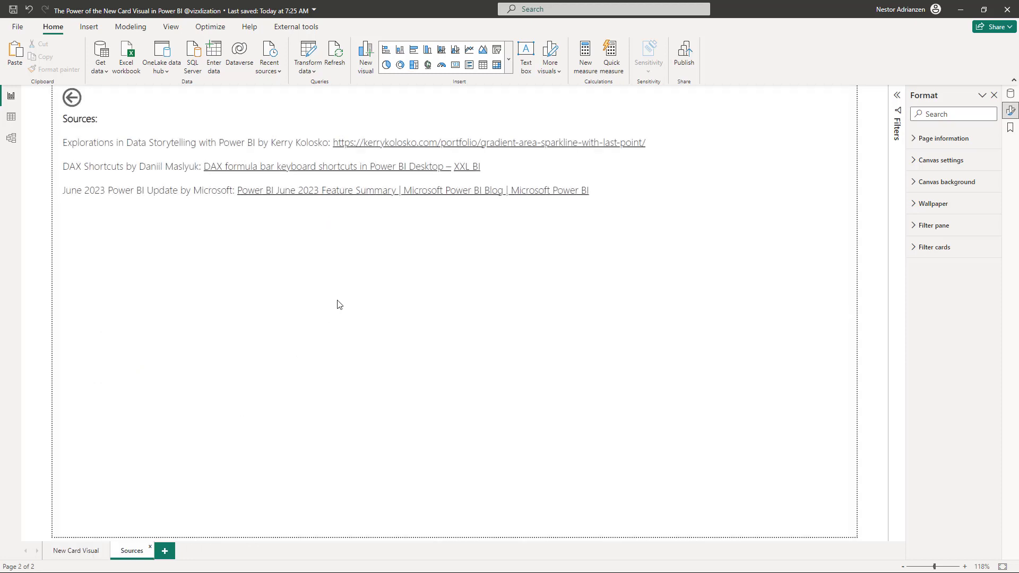
left_click(600, 144, "ctrl")
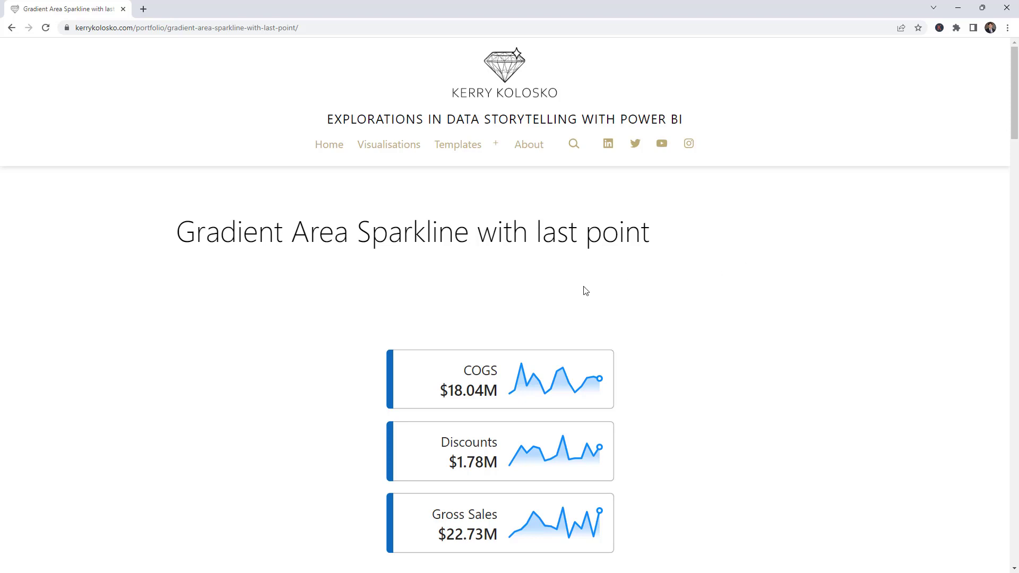
scroll(657, 256, "down", 1)
scroll(657, 256, "down", 4)
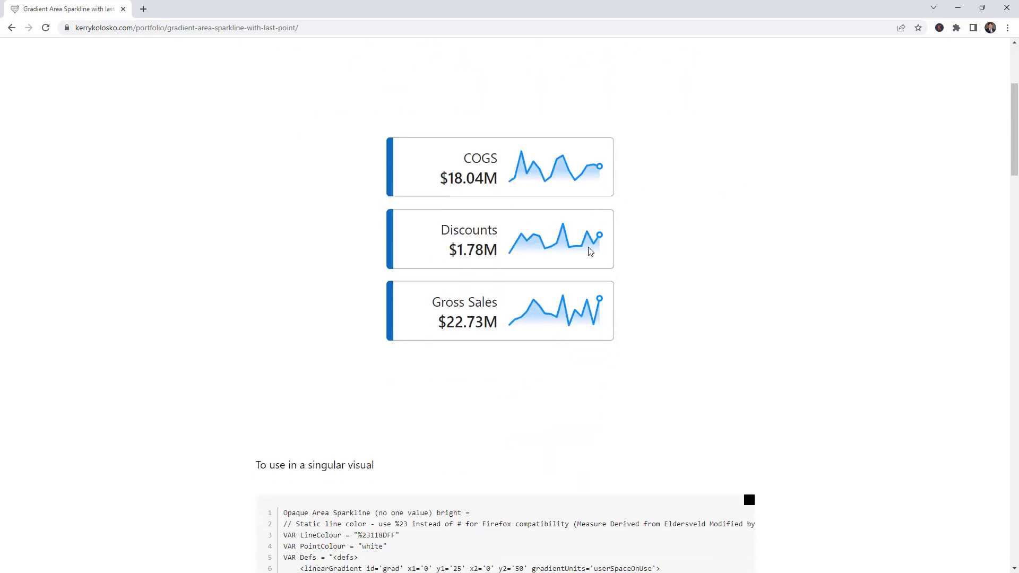
scroll(650, 252, "down", 7)
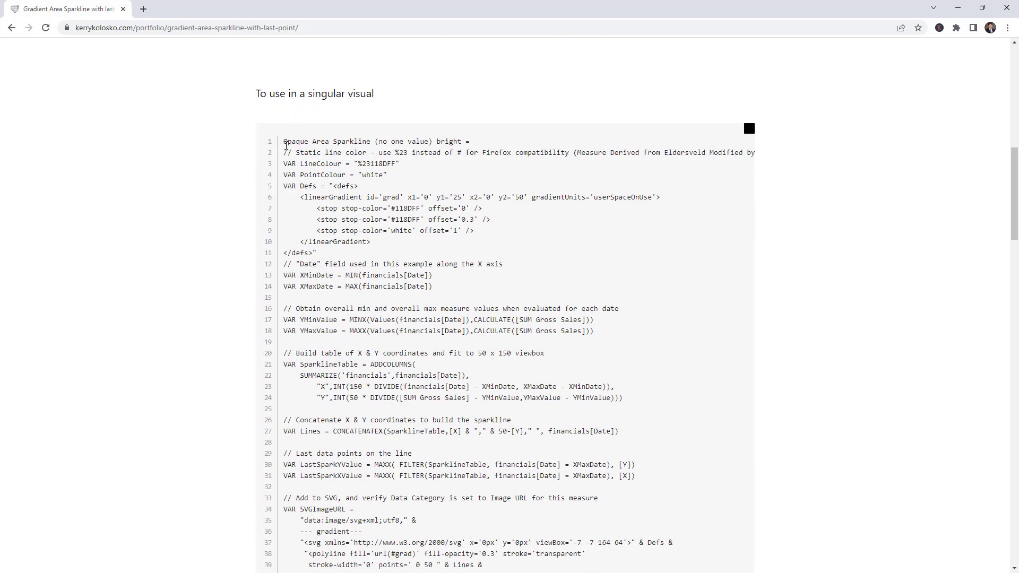
scroll(519, 288, "down", 8)
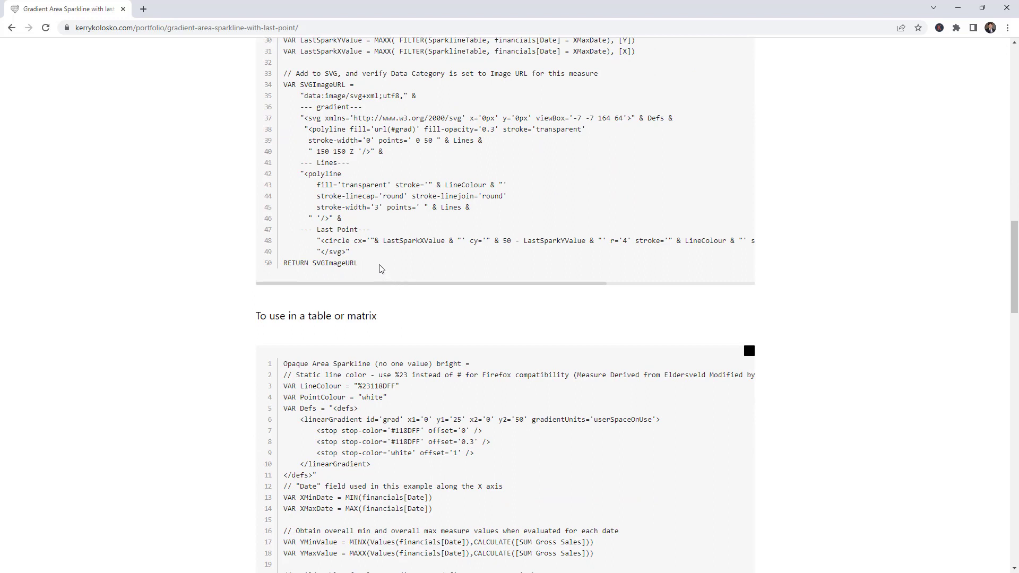
left_click(370, 267, "shift")
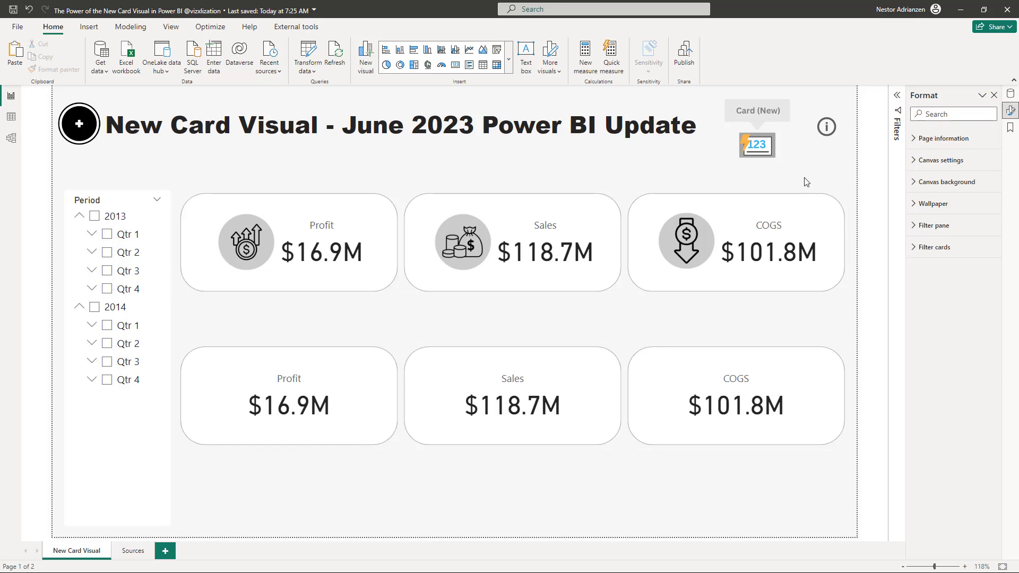
Back in Power BI Desktop, create a new measure in the DAX Measures table and paste the copied sparkline code as its formula
left_click(1011, 96)
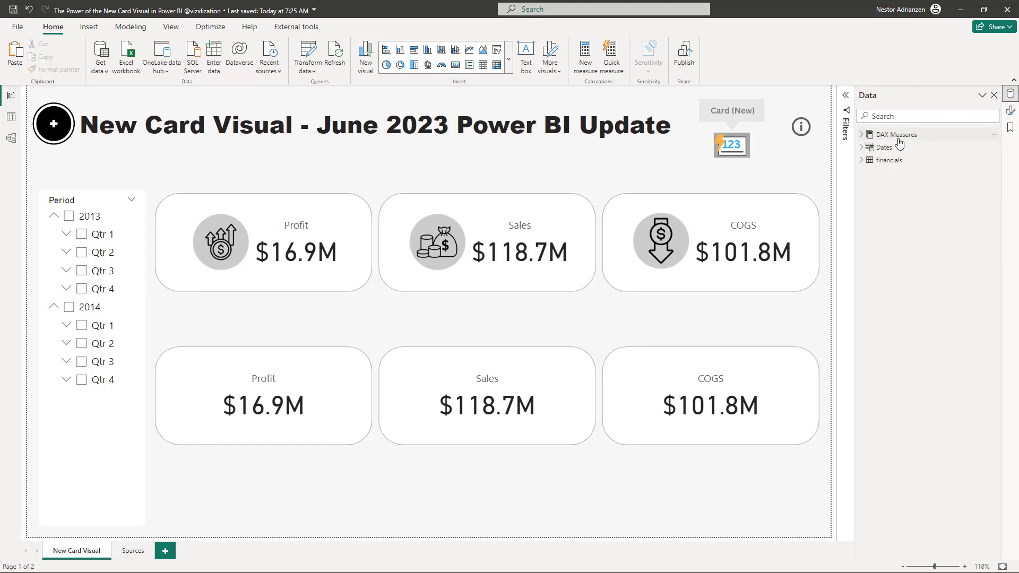
left_click(862, 136)
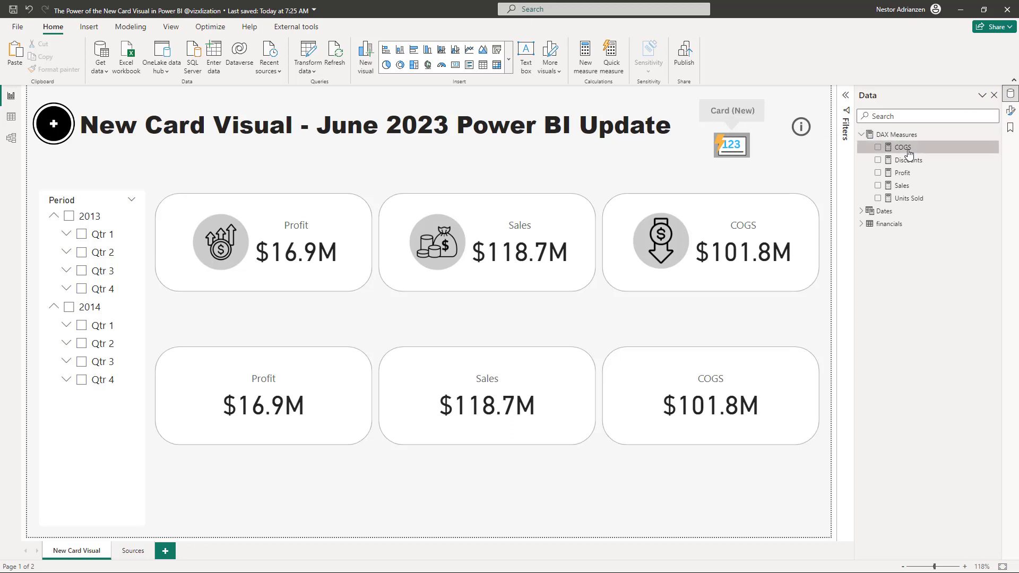
right_click(905, 150)
left_click(935, 183)
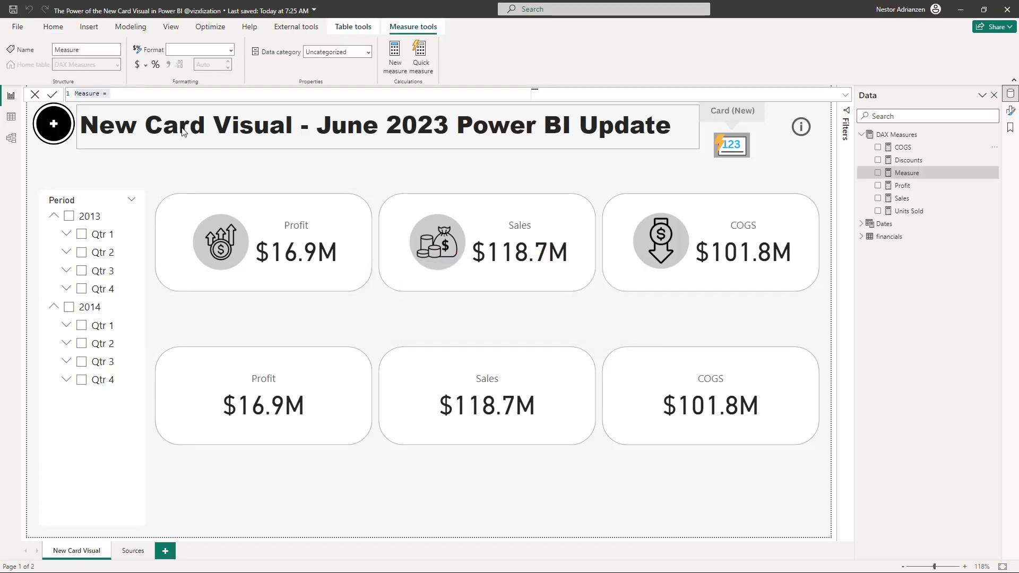
key("ctrl+v")
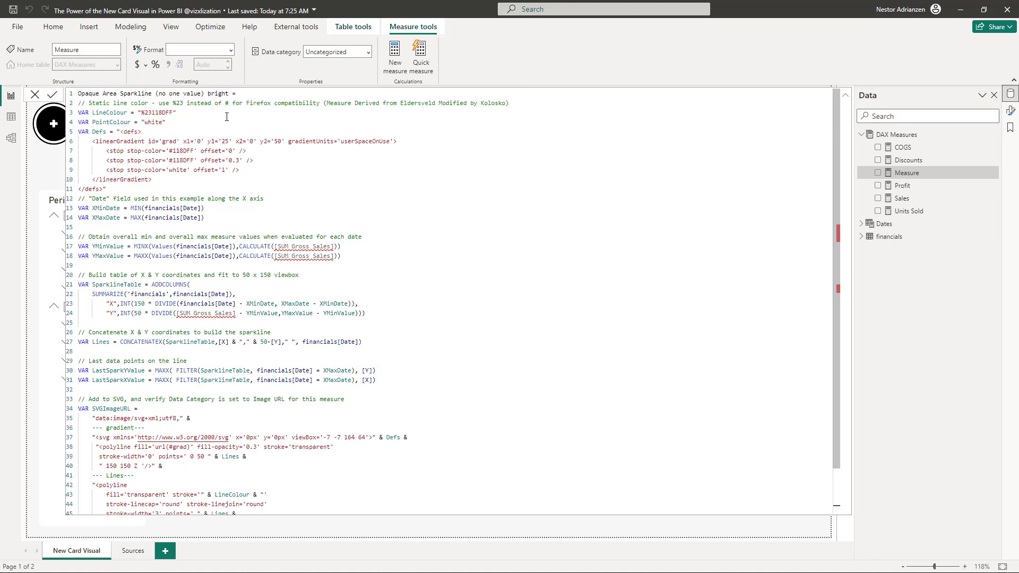
Rename the measure in the first line of the formula to Area Sparkline Profits
left_click_drag(230, 95, 80, 94)
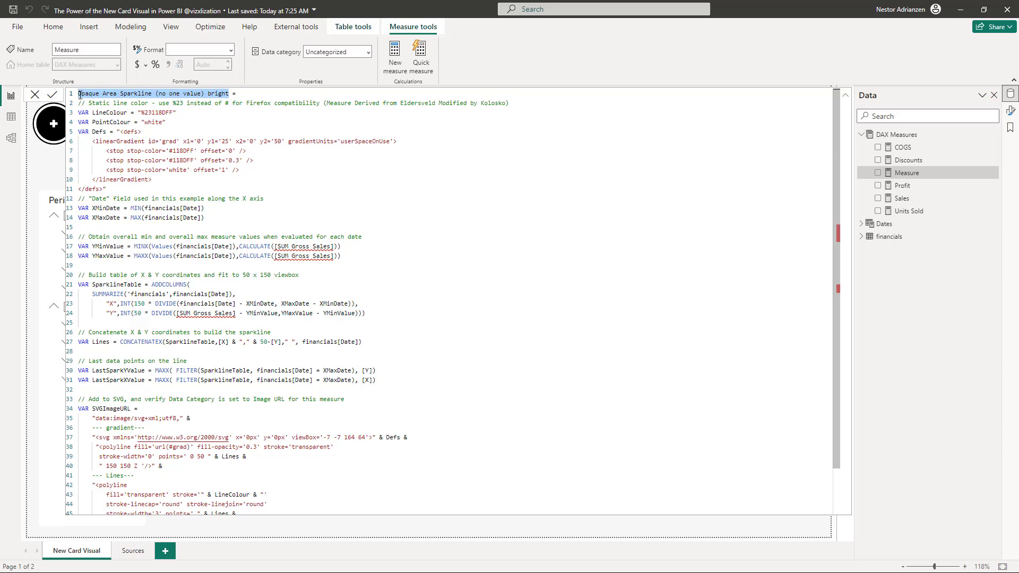
type("Area ")
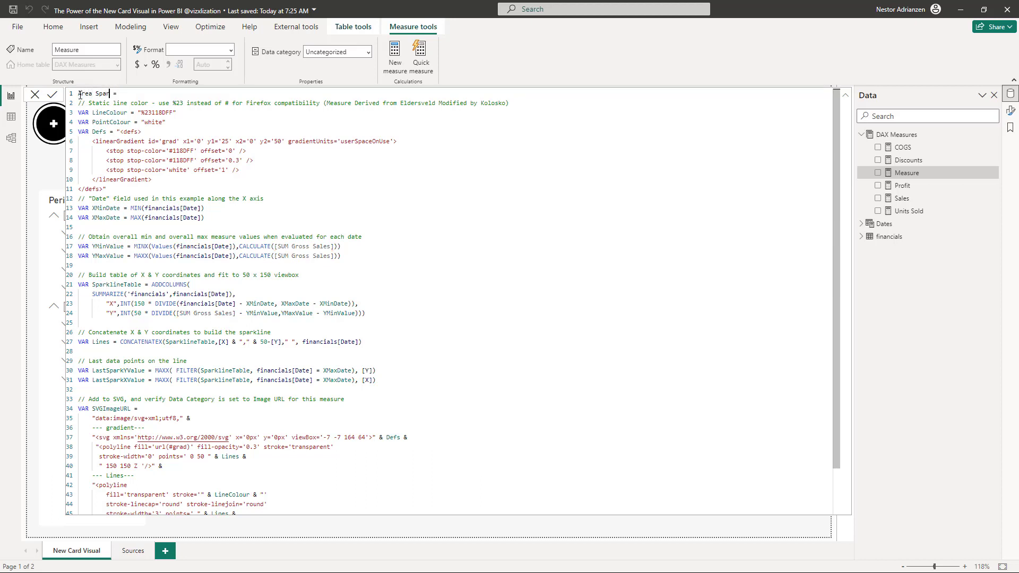
type("Sparkline Profits")
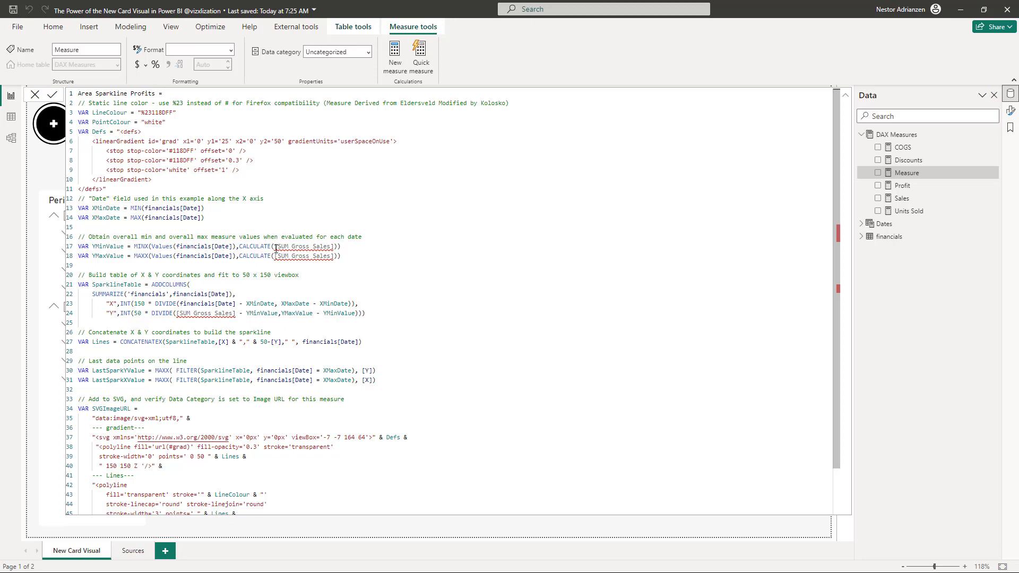
Replace every occurrence of SUM Gross Sales in the sparkline formula with Profit
mouse_move(275, 247)
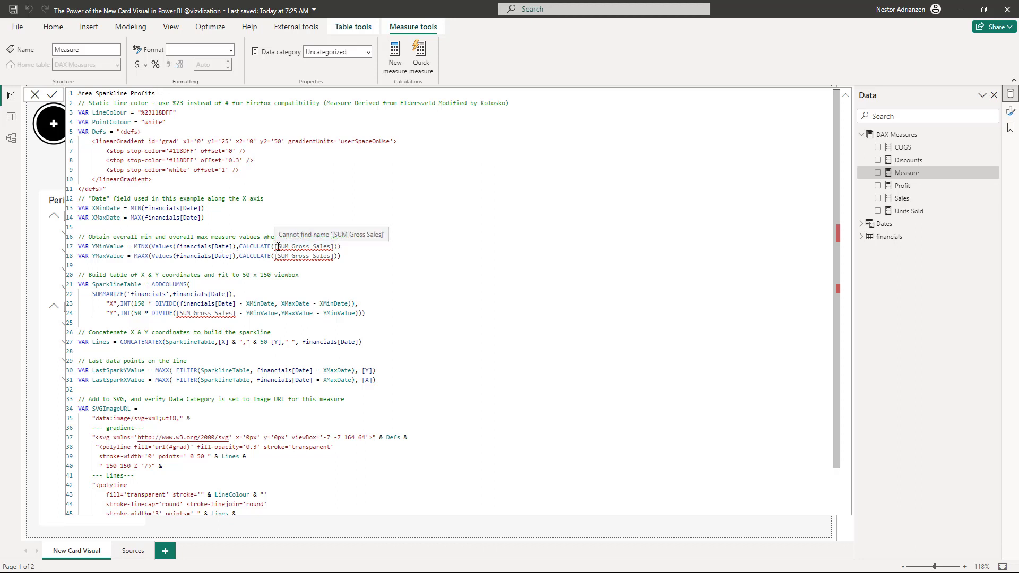
left_click_drag(278, 246, 332, 247)
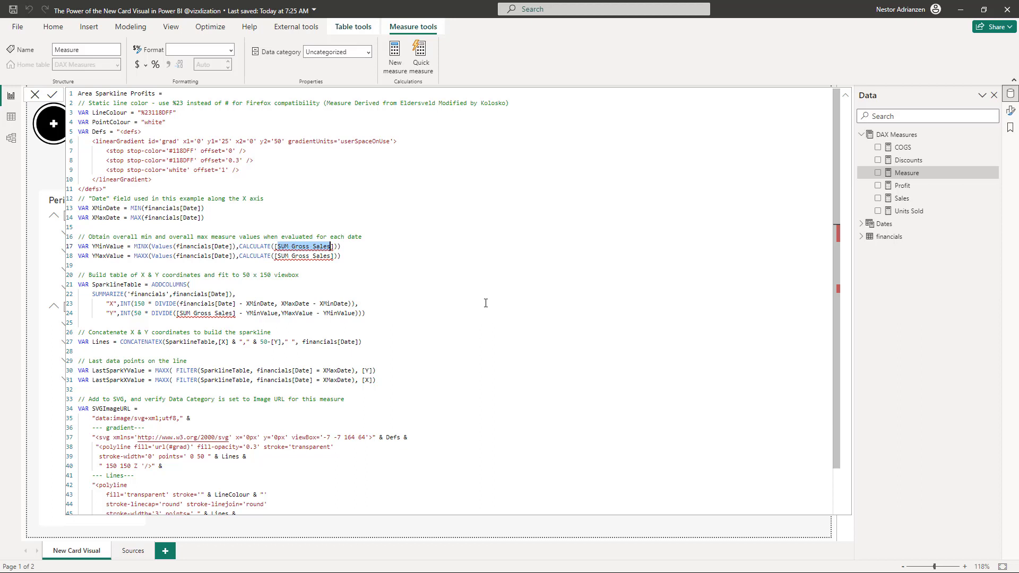
key("ctrl+F2")
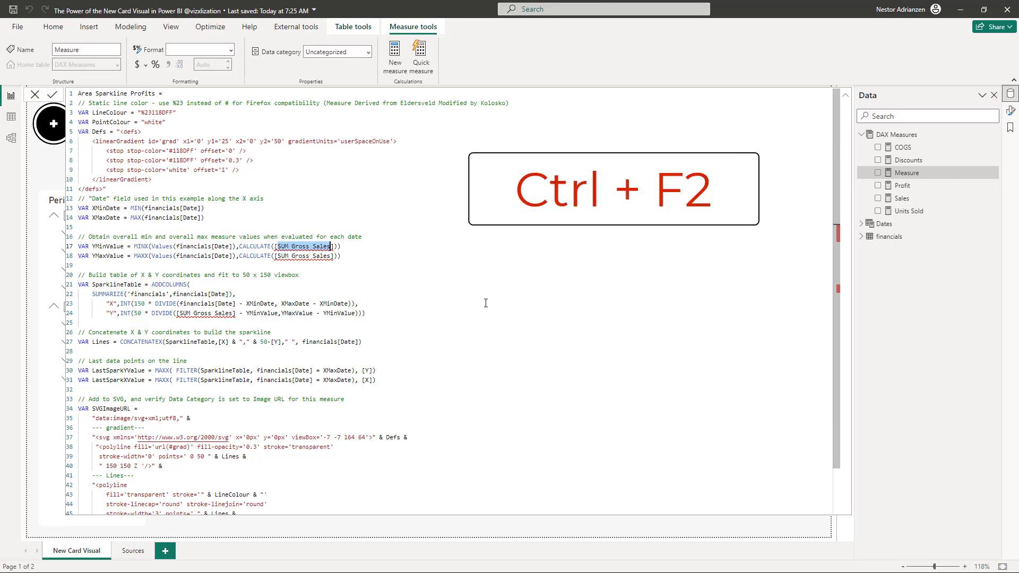
key("ctrl+F2")
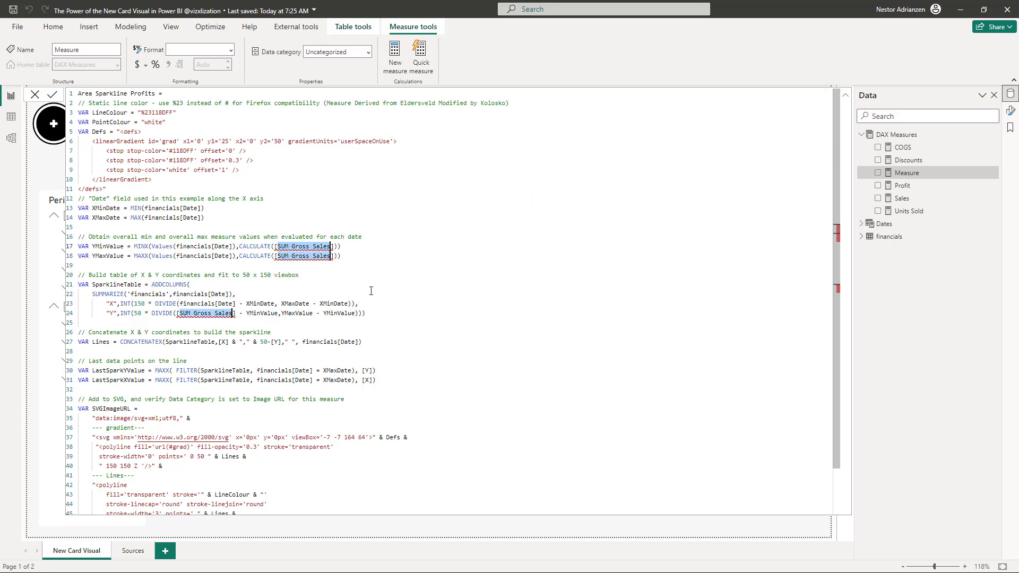
type("p")
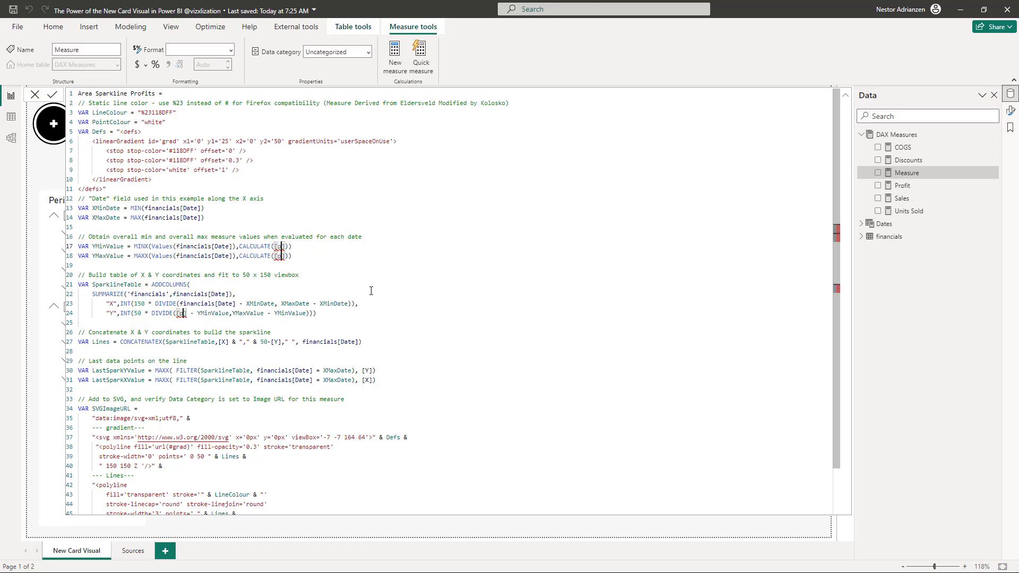
type("rofit")
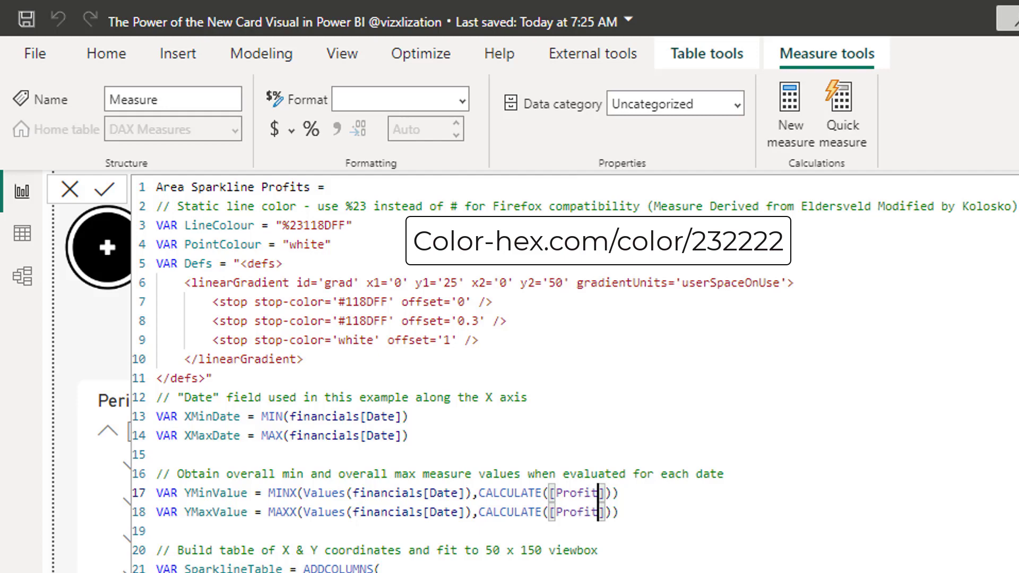
Copy the hex code #232222 from color-hex.com/color/232222 in the browser and set it as the sparkline measure's LineColour
key("Return")
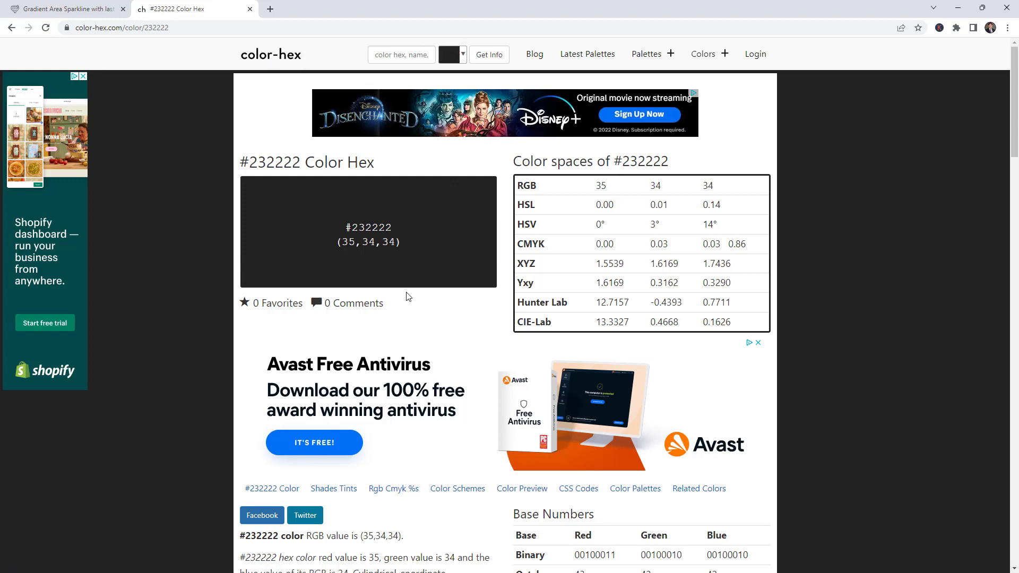
scroll(430, 298, "down", 10)
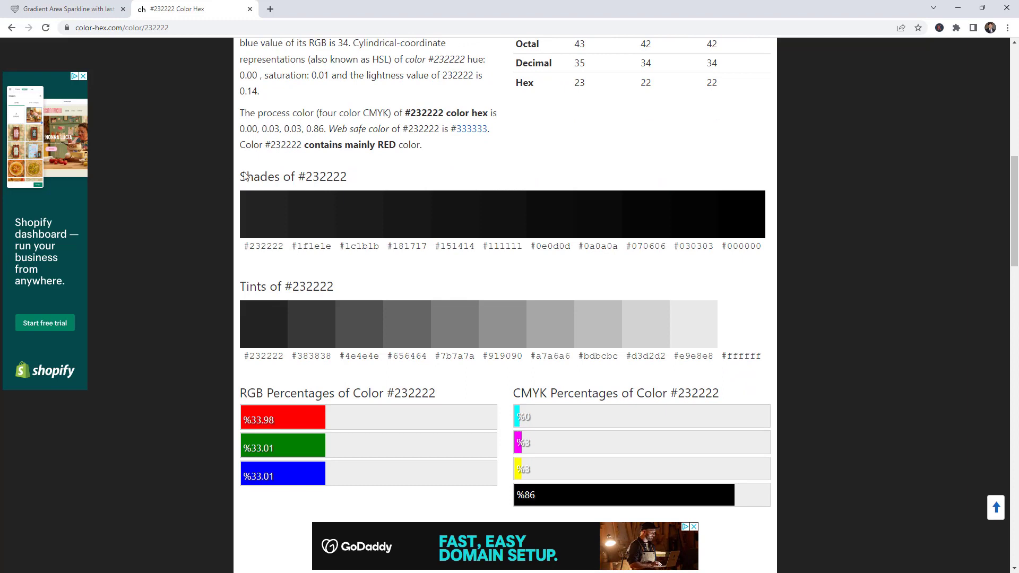
left_click_drag(285, 250, 243, 250)
key("ctrl+c")
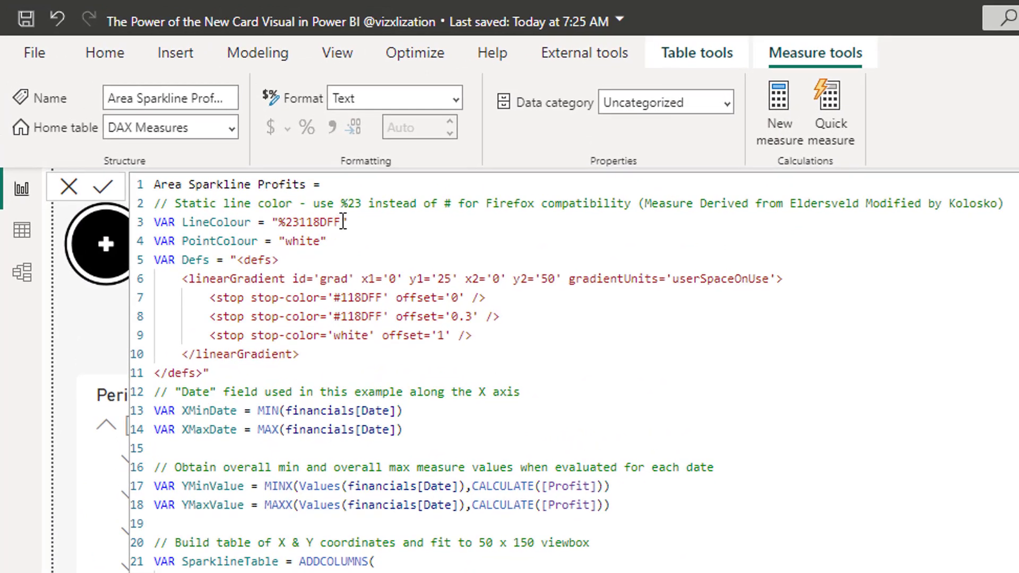
left_click_drag(343, 222, 278, 222)
key("ctrl+v")
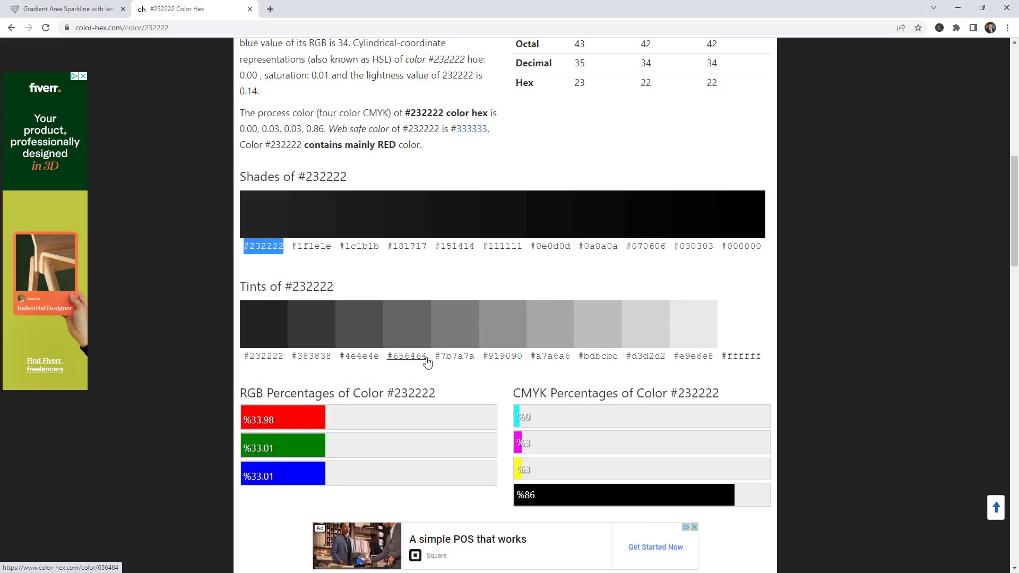
Copy the tint #656464 from the color-hex page and use it for the gradient's stop colours at offsets 0 and 0.3
left_click_drag(430, 359, 389, 362)
key("ctrl+c")
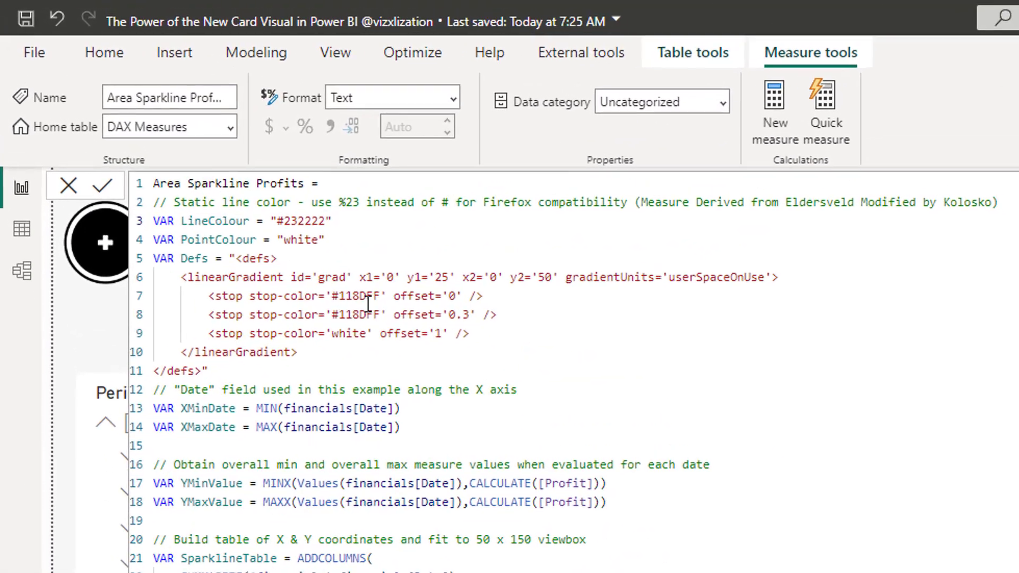
left_click_drag(381, 297, 339, 301)
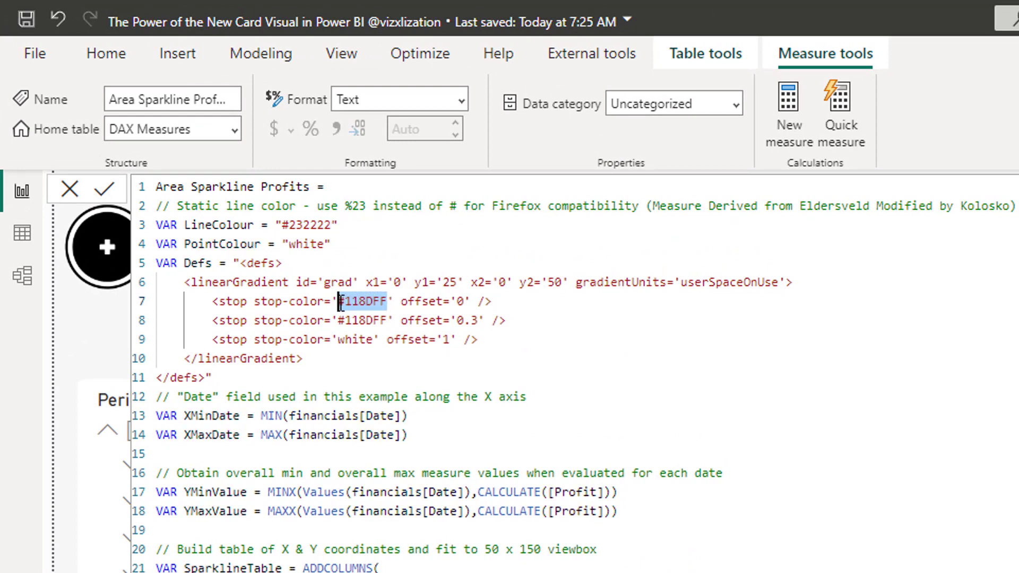
type("#656464")
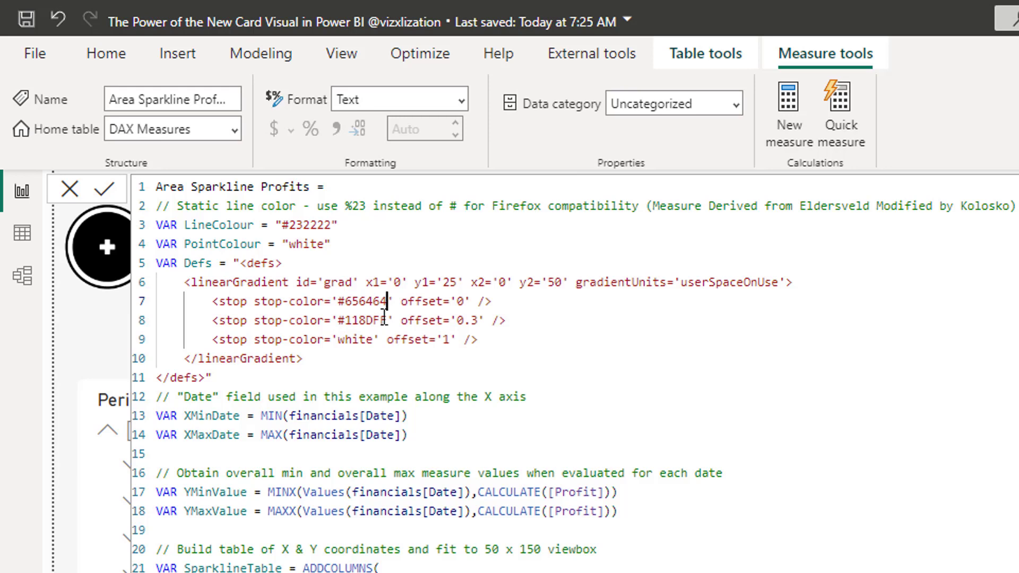
left_click_drag(387, 320, 340, 320)
key("ctrl+v")
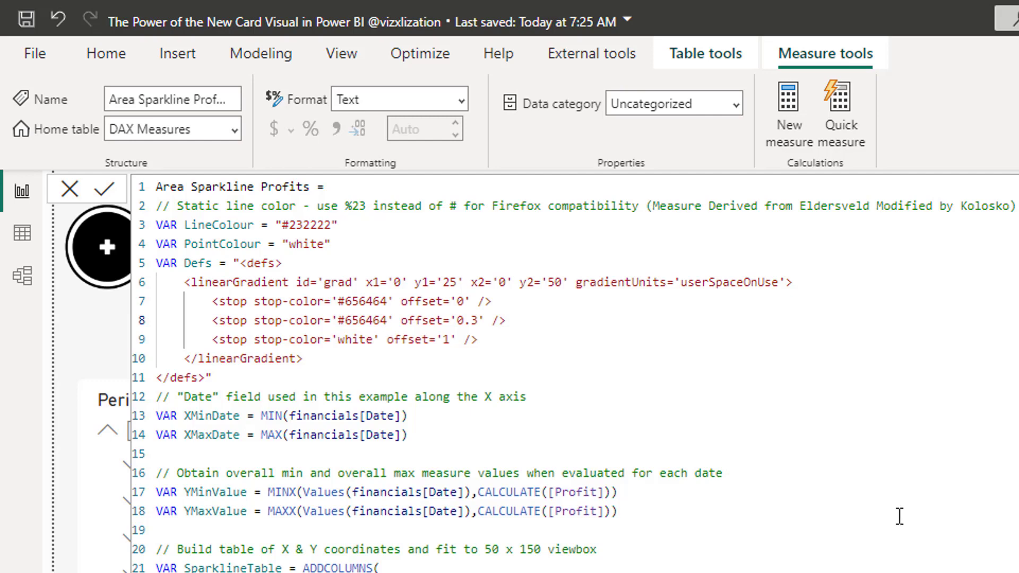
Commit the edited Area Sparkline Profits formula and collapse the formula editor
scroll(900, 516, "down", 2)
scroll(901, 516, "up", 2)
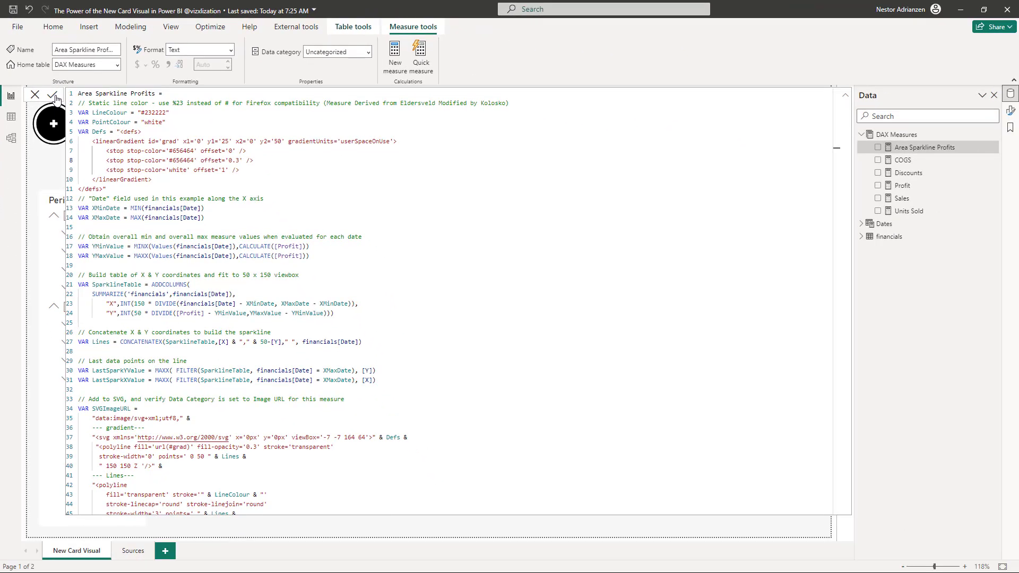
left_click(55, 96)
left_click(844, 95)
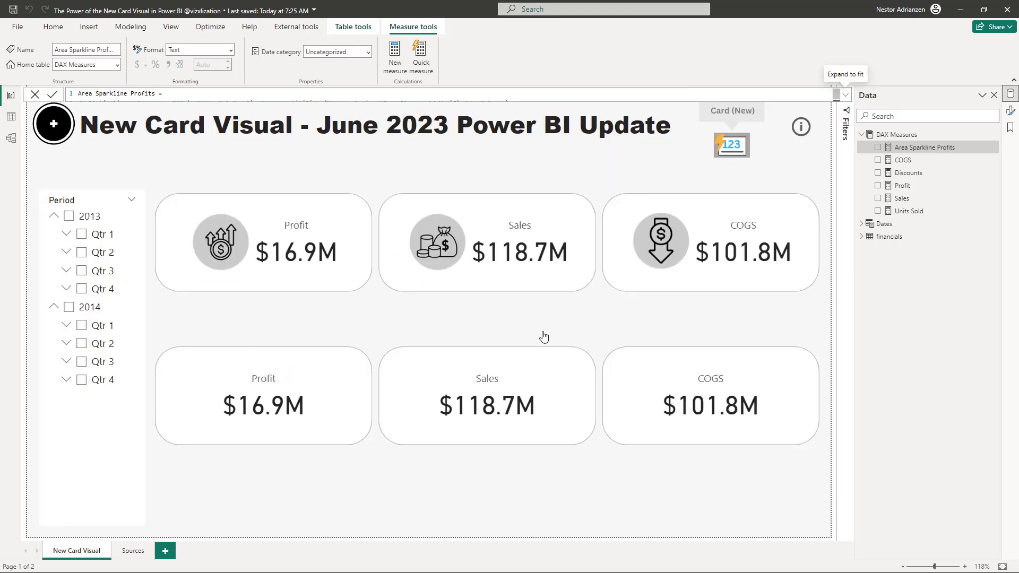
For the Profit series of the lower card visual, set the card image type to Image URL
left_click(592, 350)
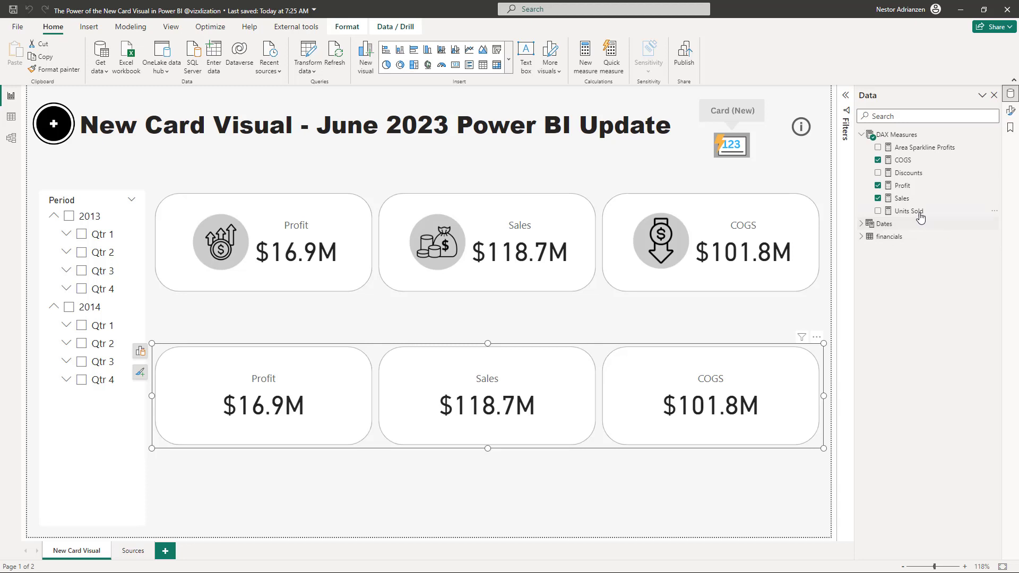
left_click(141, 373)
left_click(1011, 113)
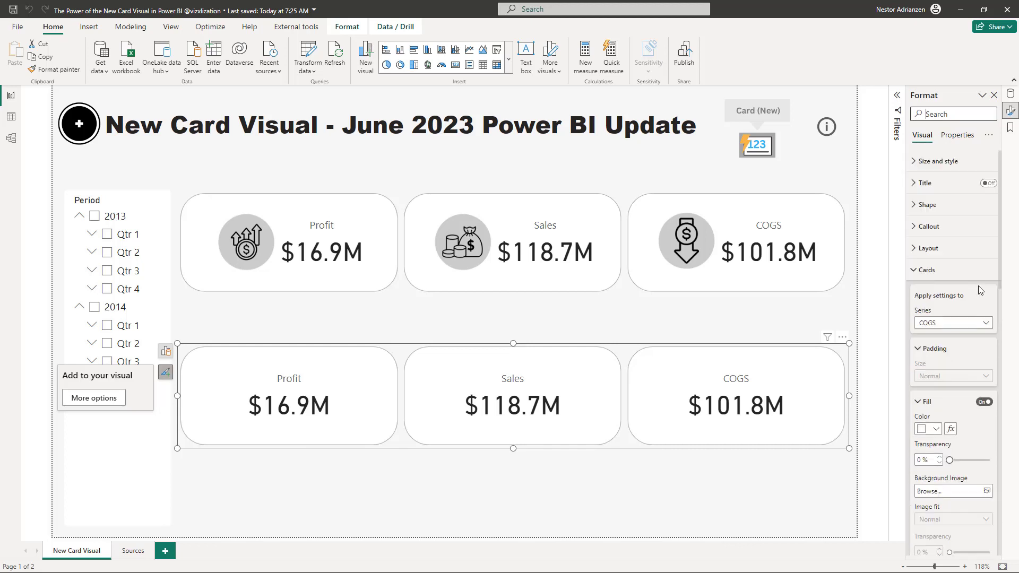
left_click(979, 322)
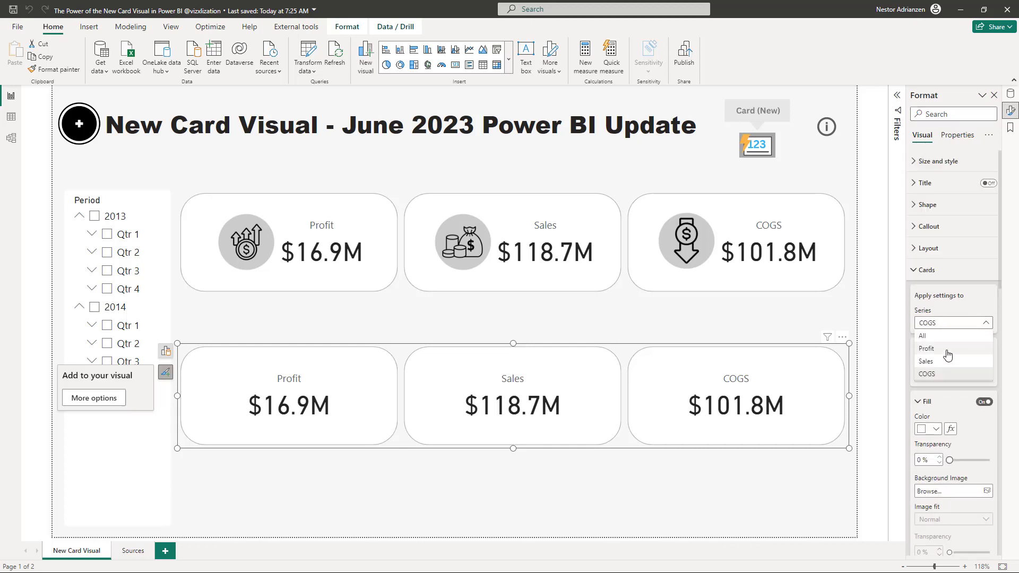
left_click(926, 348)
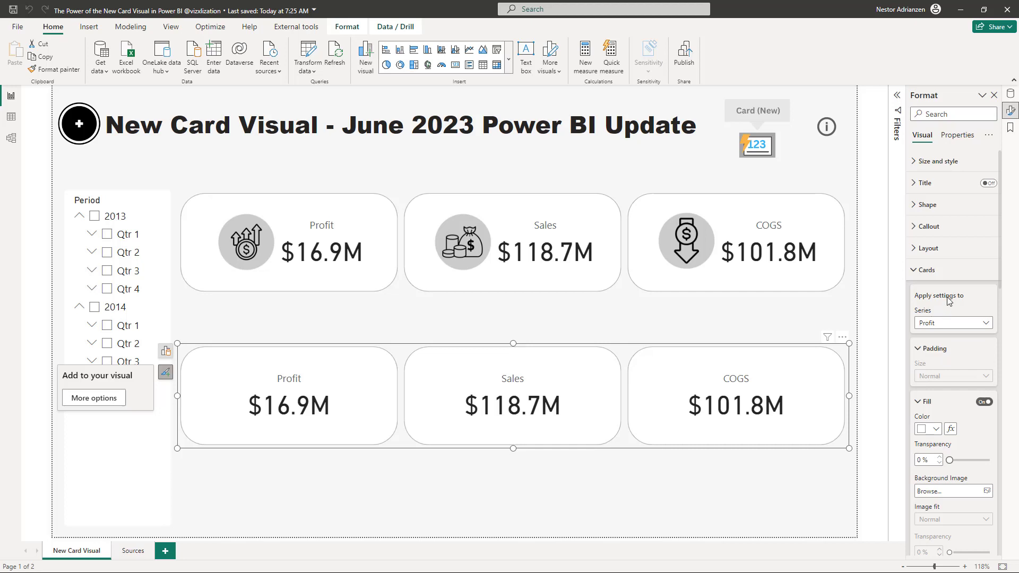
scroll(950, 301, "down", 8)
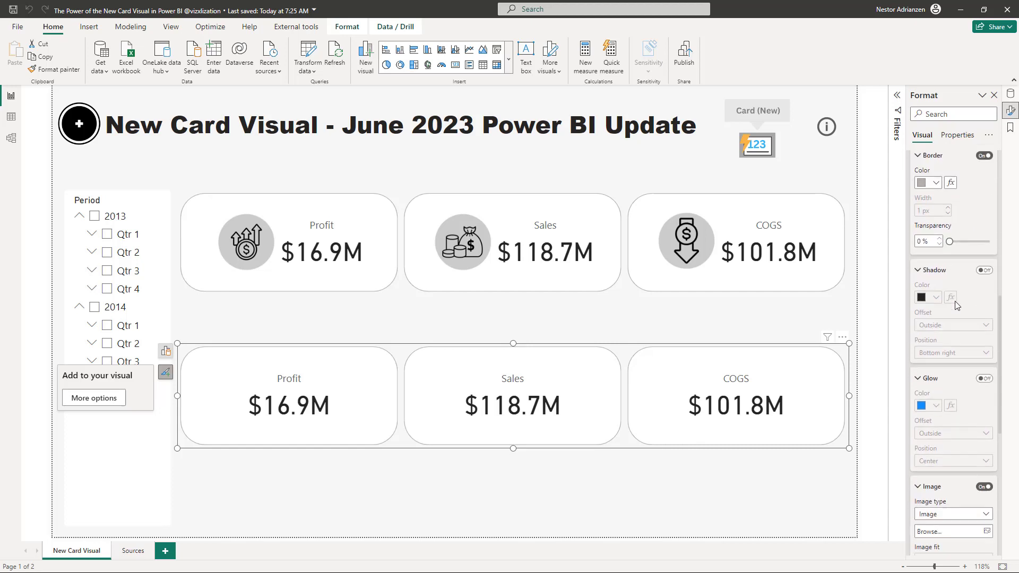
scroll(955, 301, "down", 5)
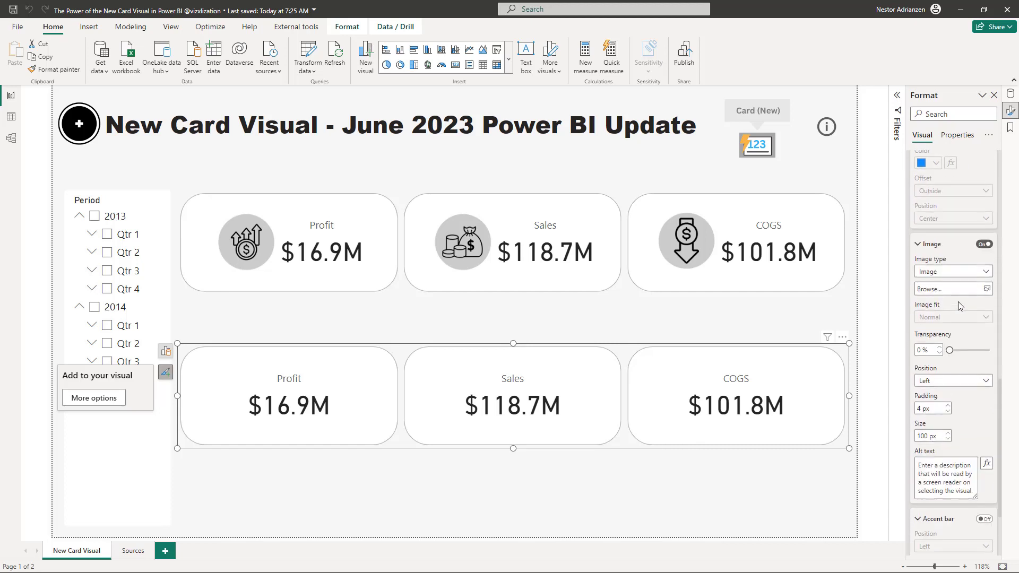
left_click(986, 273)
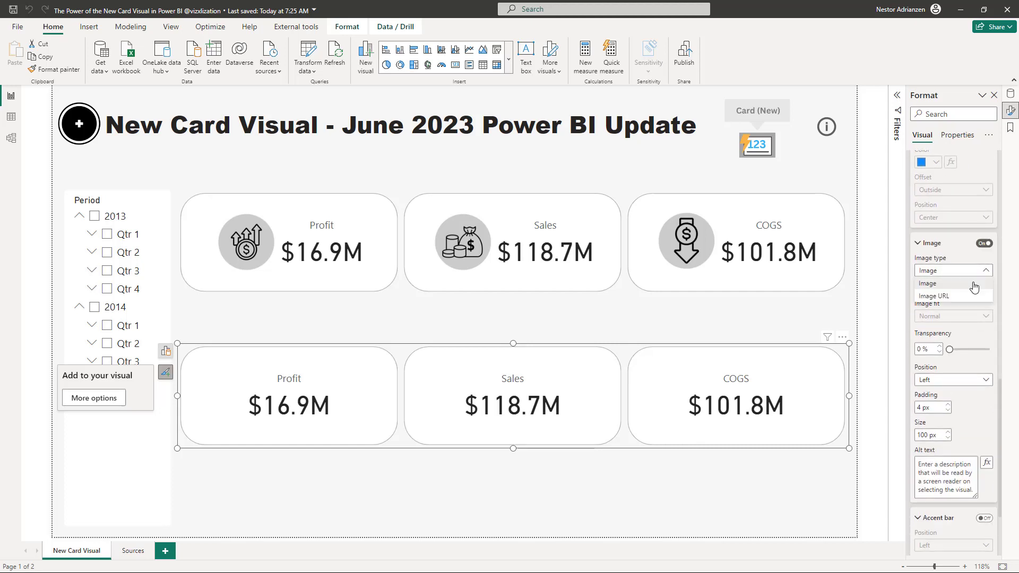
left_click(943, 297)
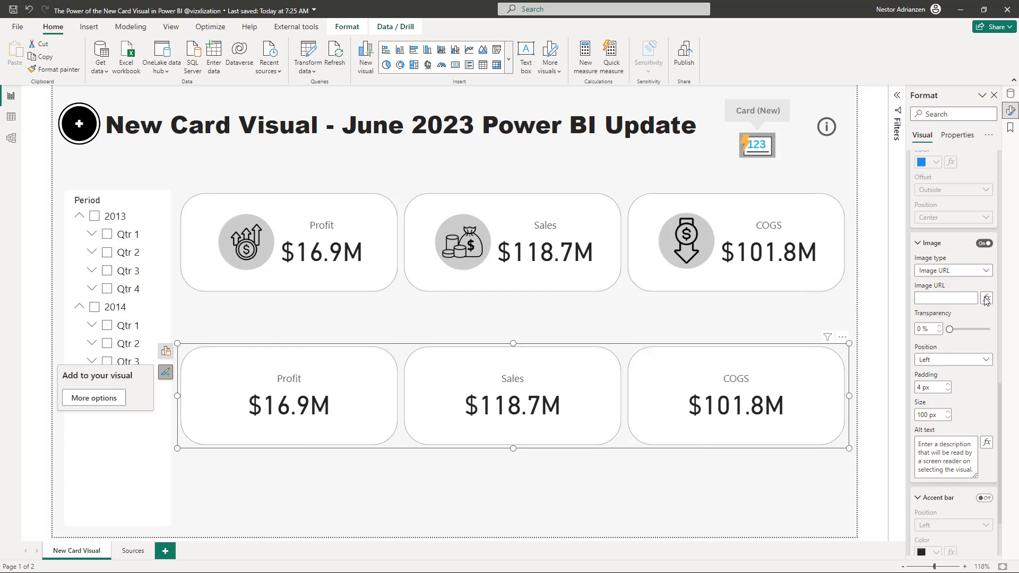
Base the Profit card's image URL on the field value of the Area Sparkline Profits measure
left_click(986, 299)
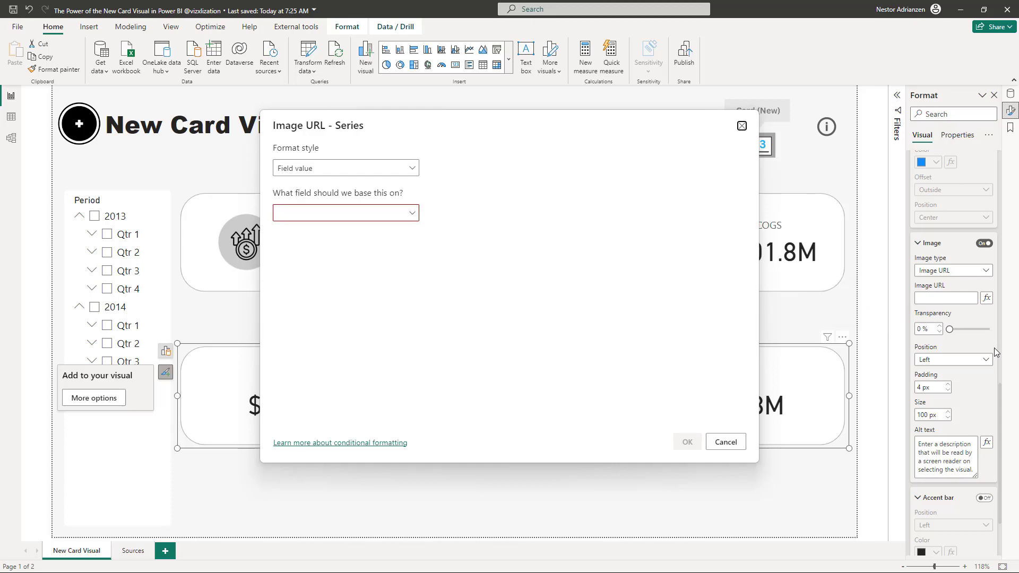
left_click(364, 217)
type("pro")
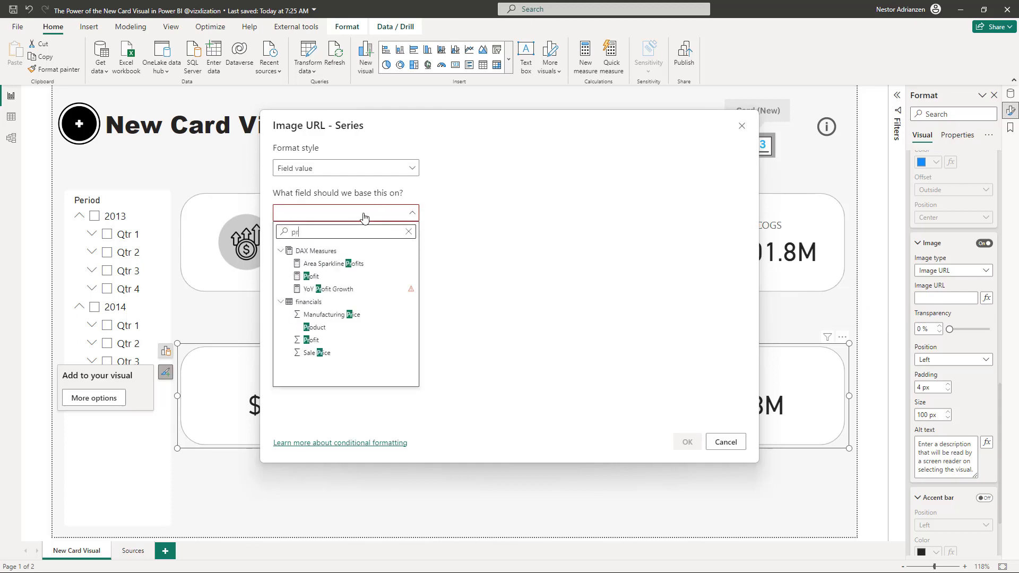
left_click(340, 264)
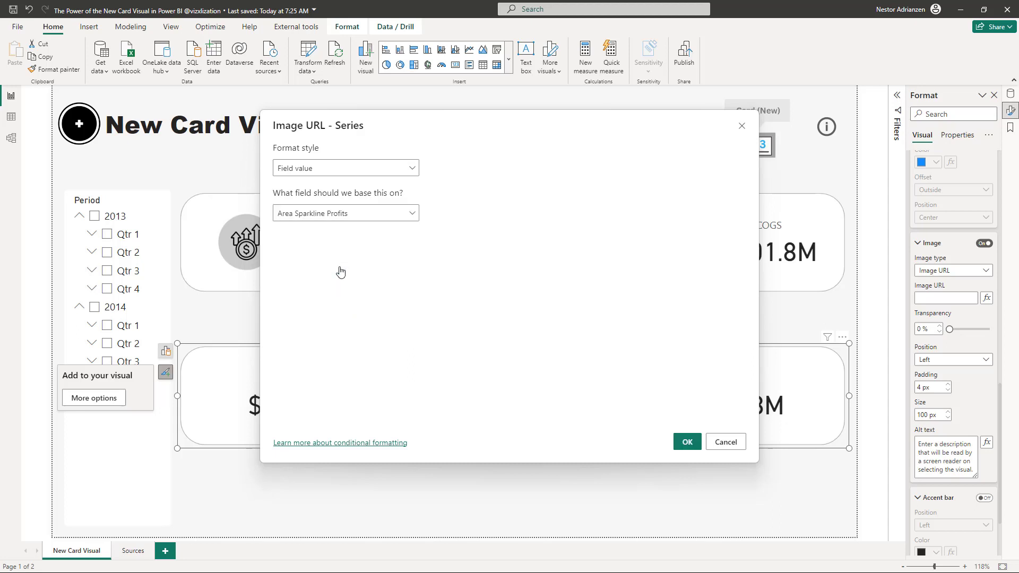
left_click(684, 448)
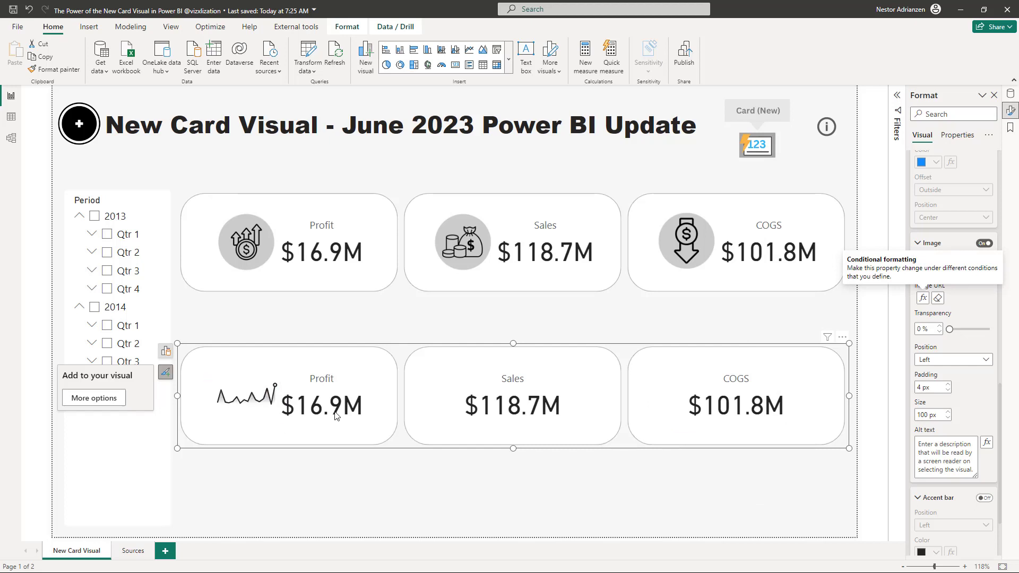
Set the Profit card image's position to Bottom and size to 200 px, and make the lower card visual taller to fit it
left_click(984, 361)
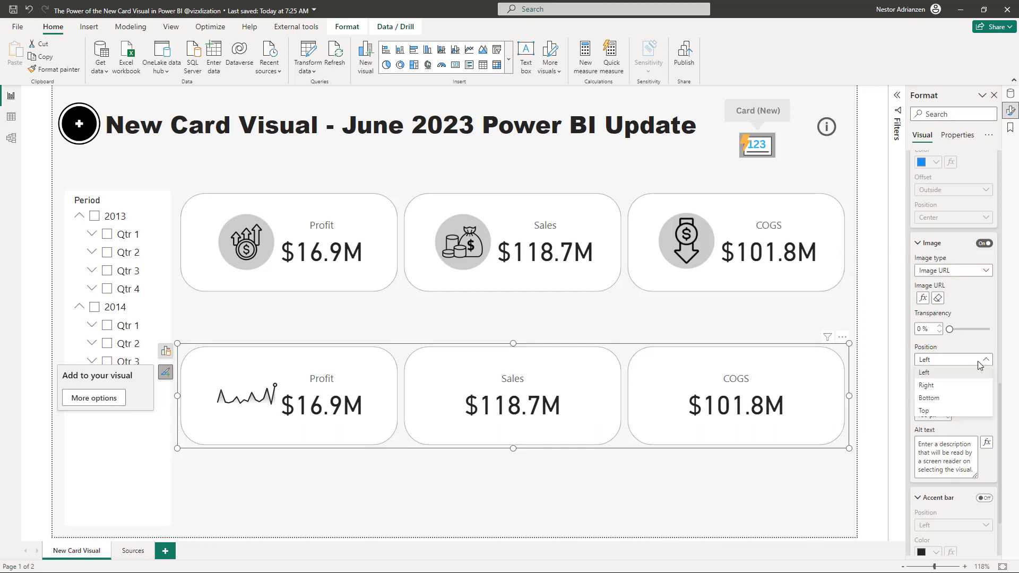
left_click(929, 398)
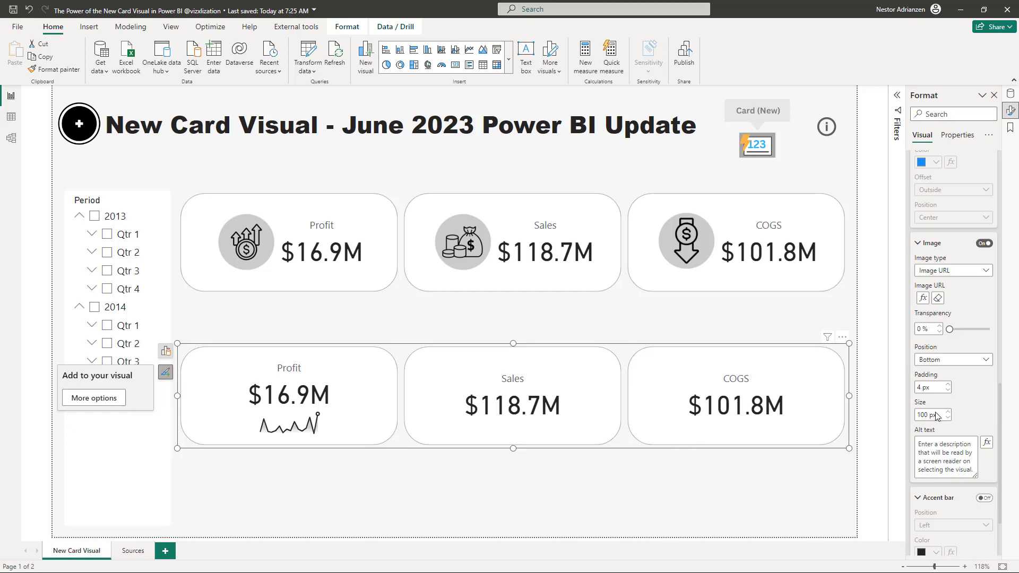
double_click(923, 414)
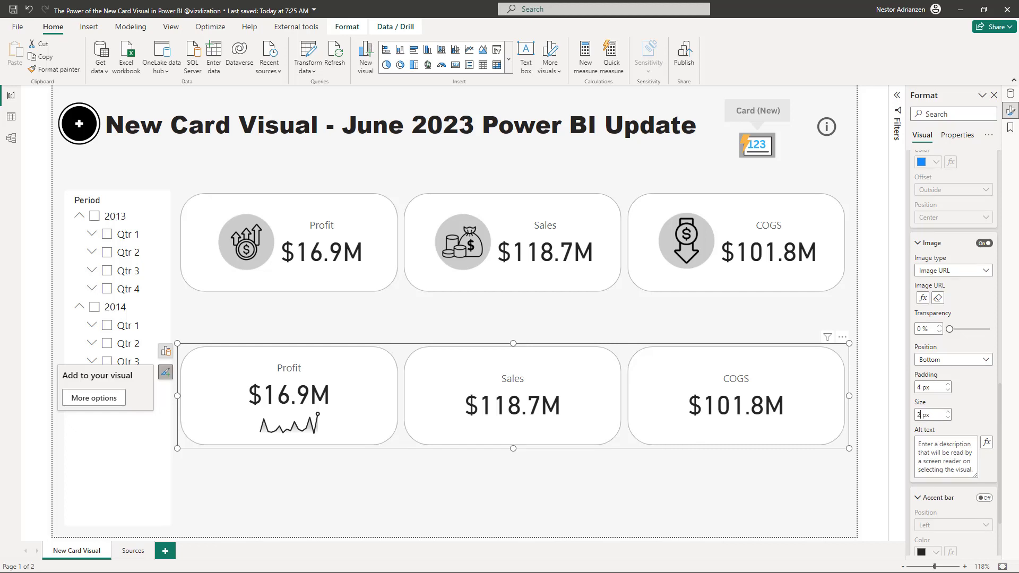
type("200")
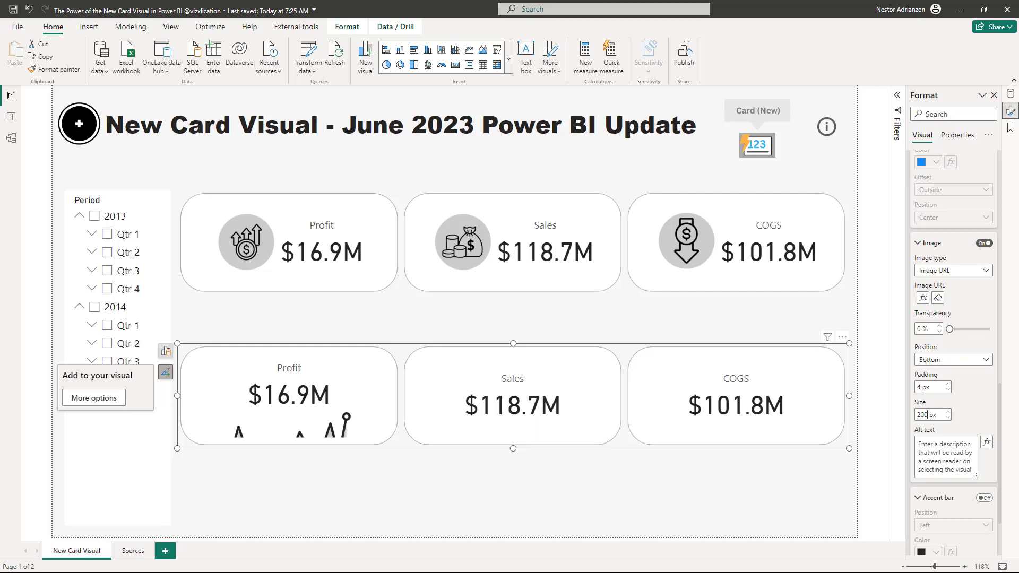
left_click(516, 477)
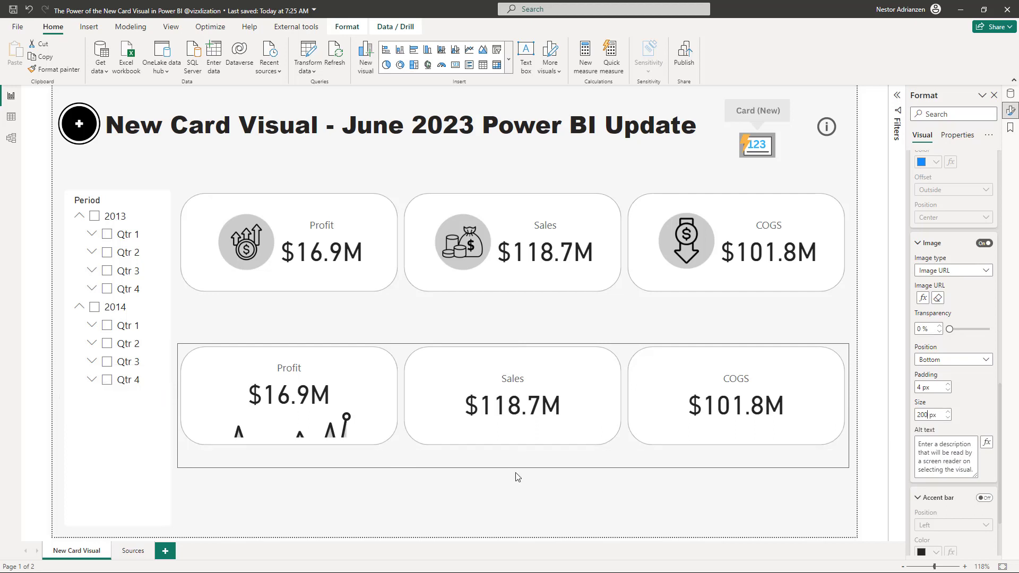
left_click(521, 480)
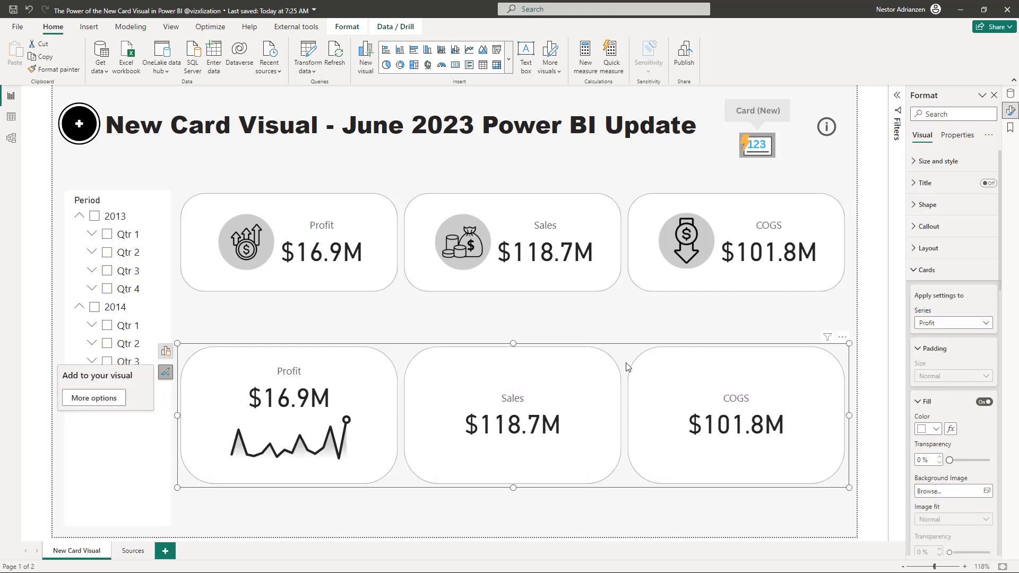
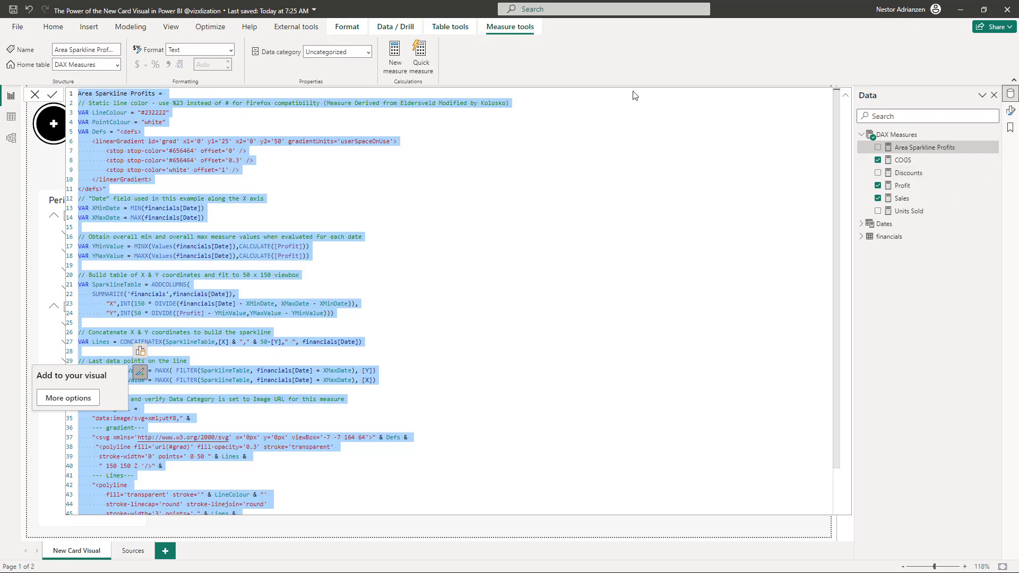
Create a new measure in DAX Measures from the copied Profits sparkline formula and name it Area Sparkline Sales
right_click(914, 151)
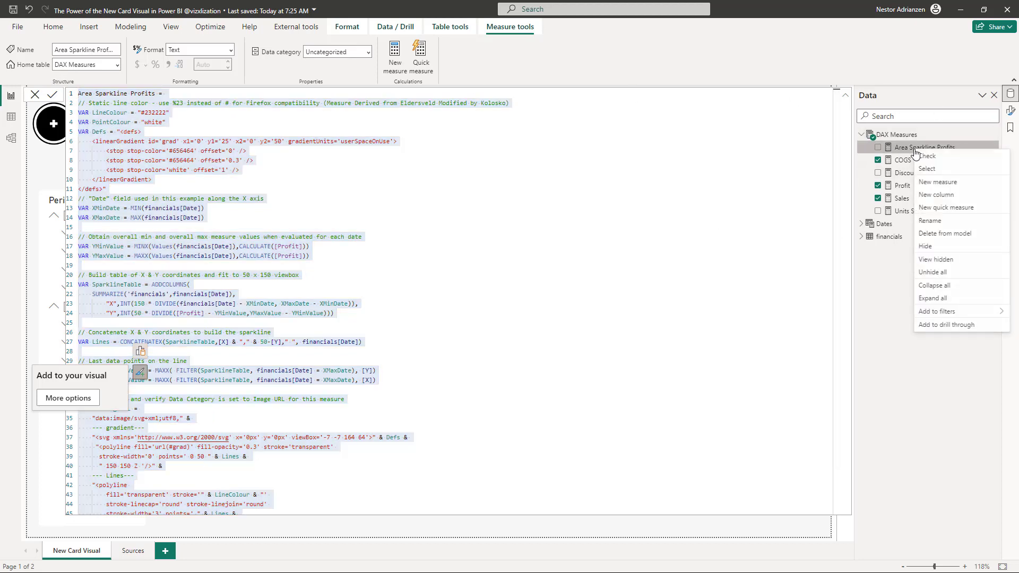
left_click(938, 183)
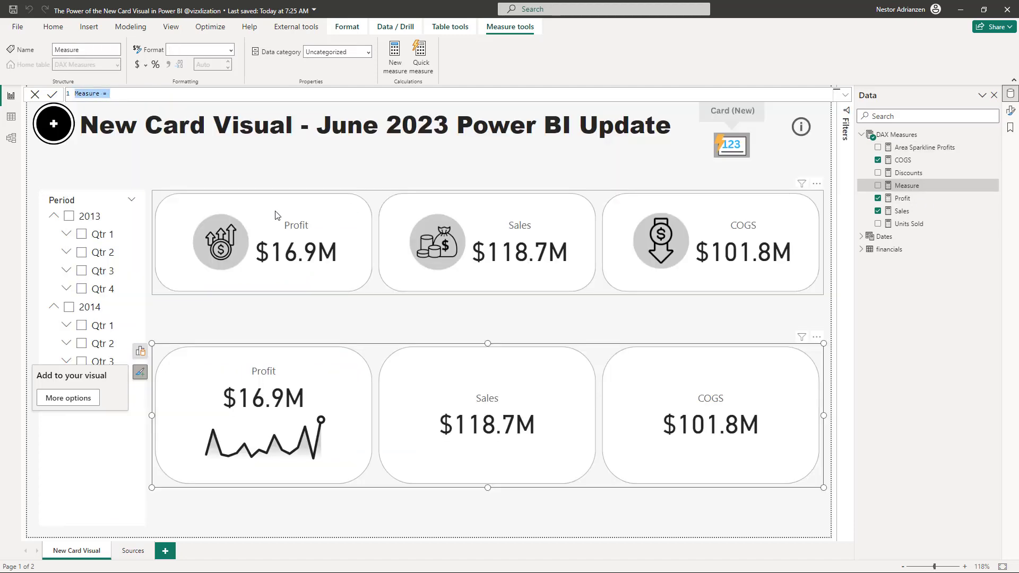
key("ctrl+v")
scroll(241, 194, "up", 5)
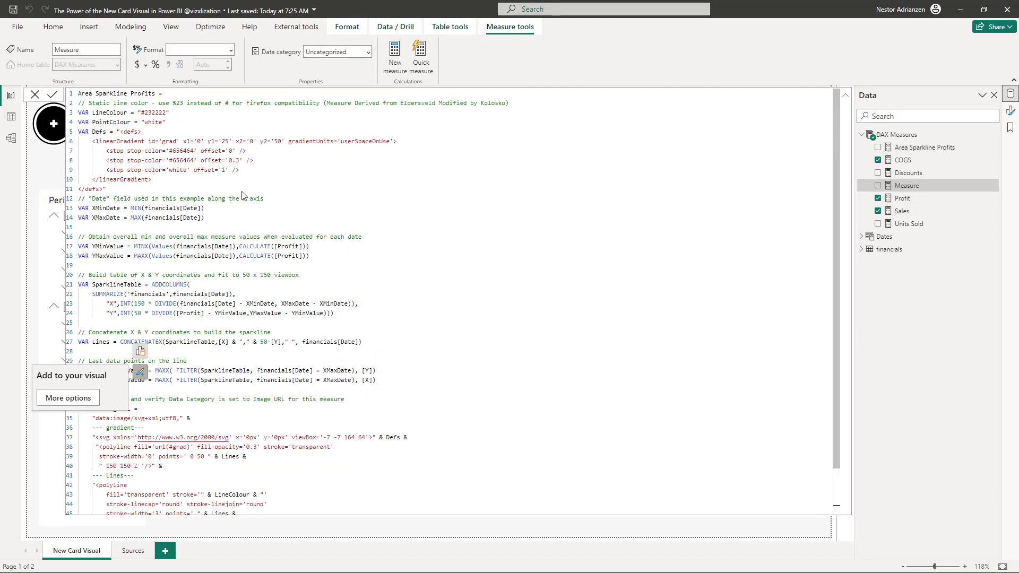
double_click(151, 94)
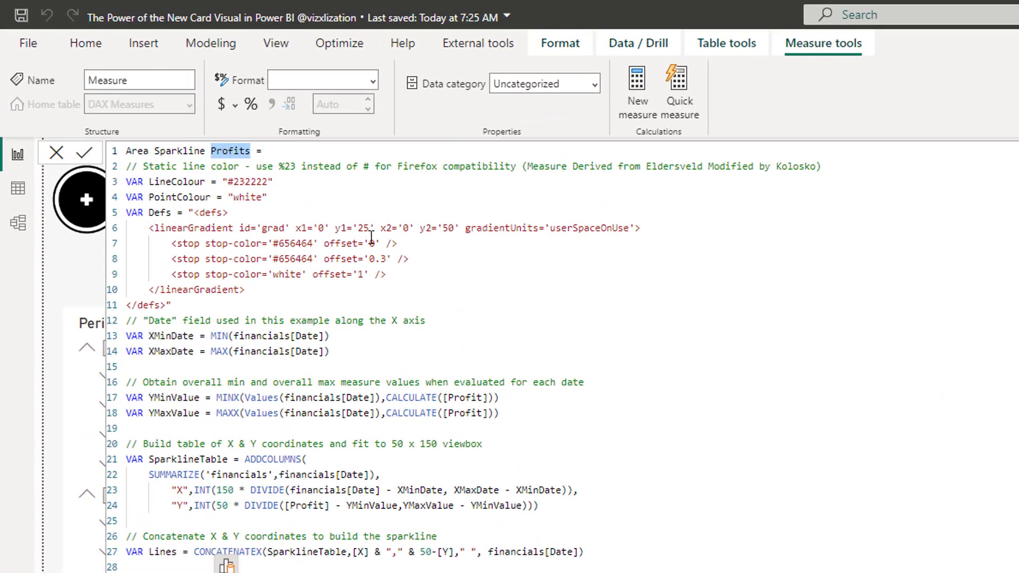
type("Sales")
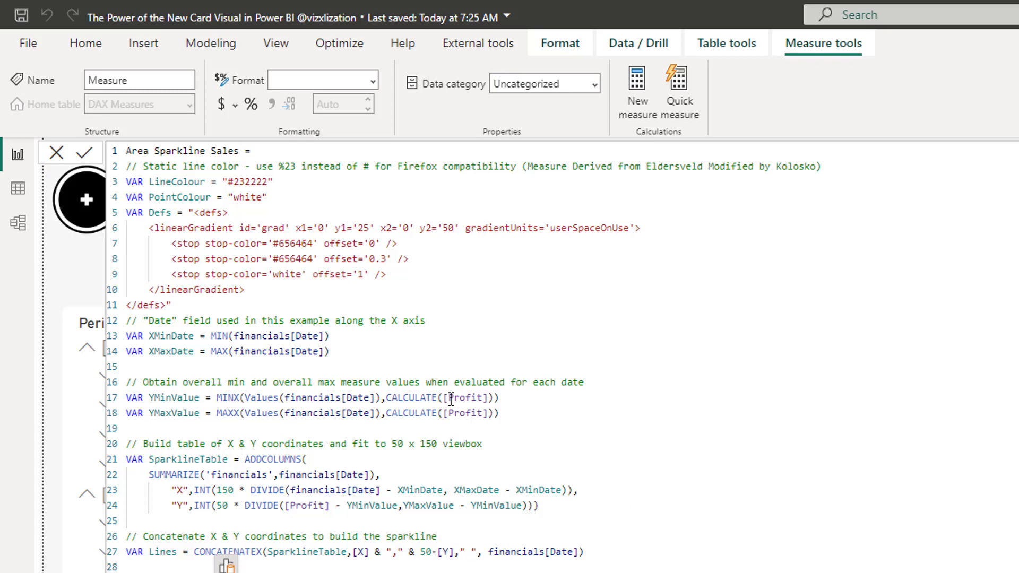
Replace every [Profit] reference in the Area Sparkline Sales formula with Sales and commit the measure
left_click_drag(451, 399, 484, 401)
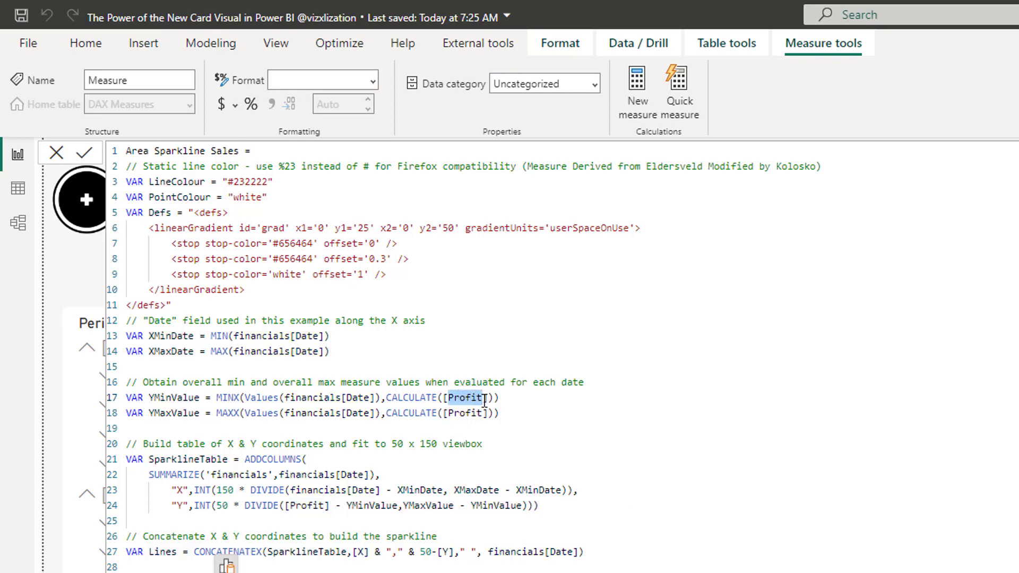
key("ctrl+F2")
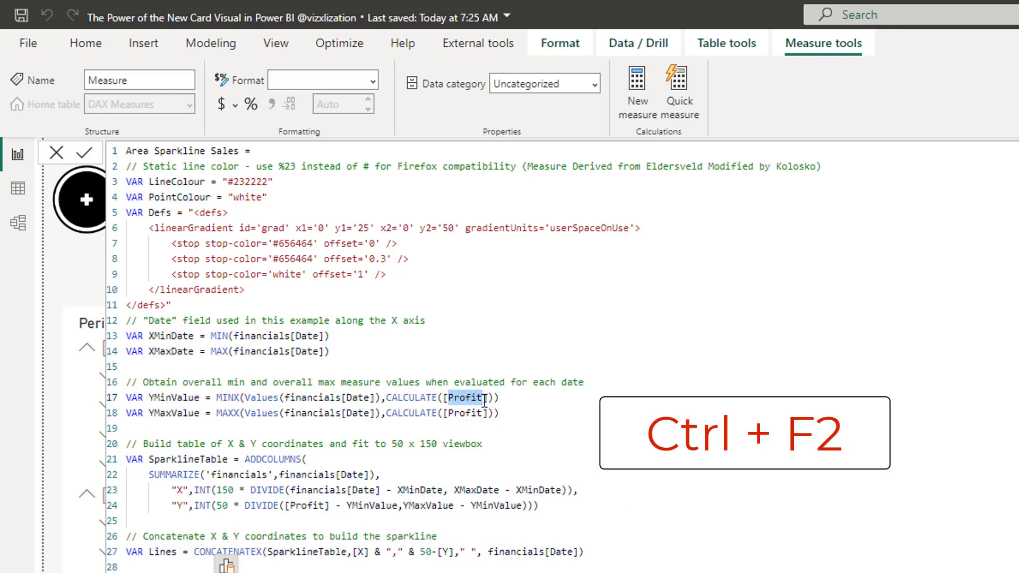
key("ctrl+F2")
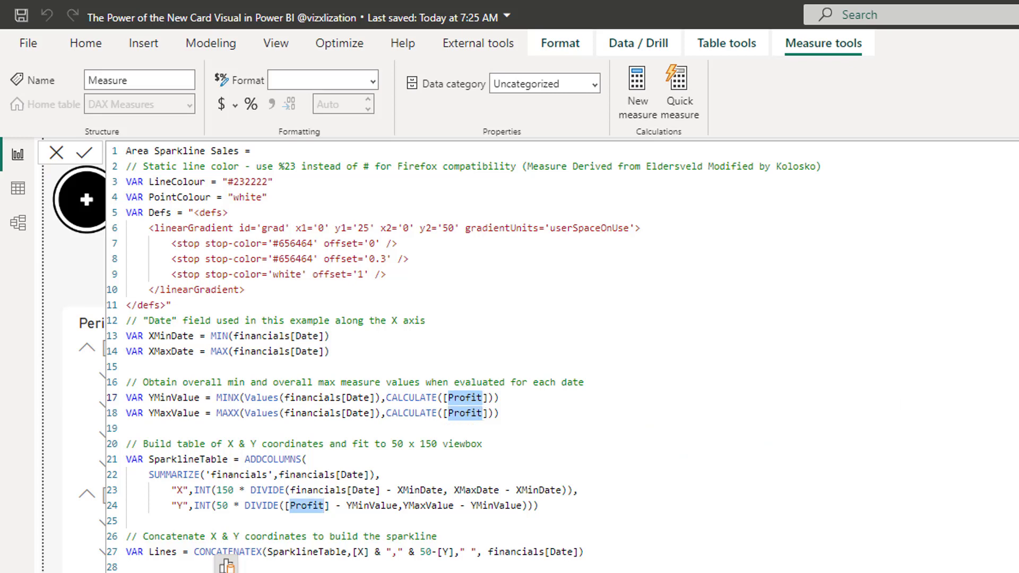
type("Sales")
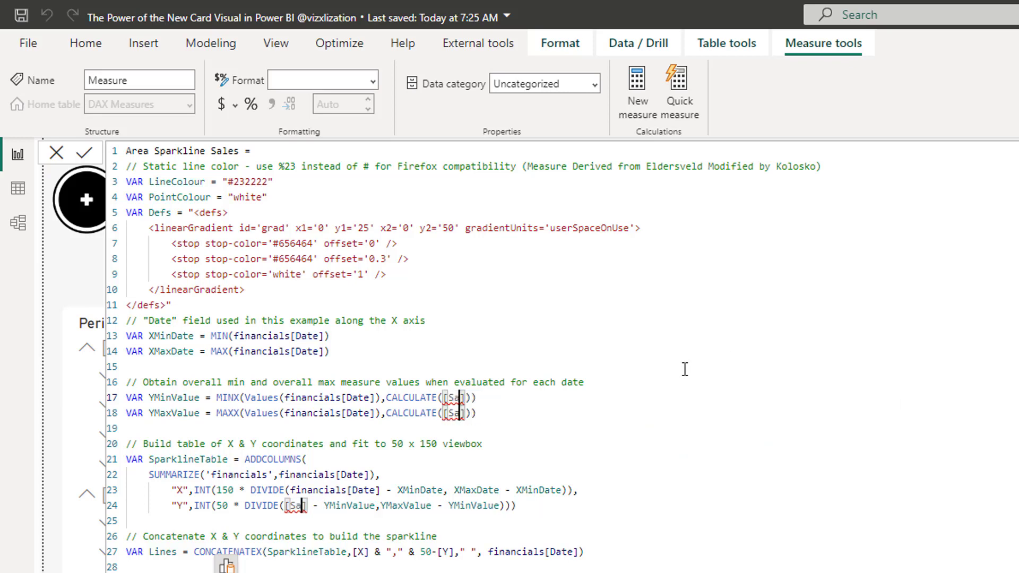
left_click(85, 155)
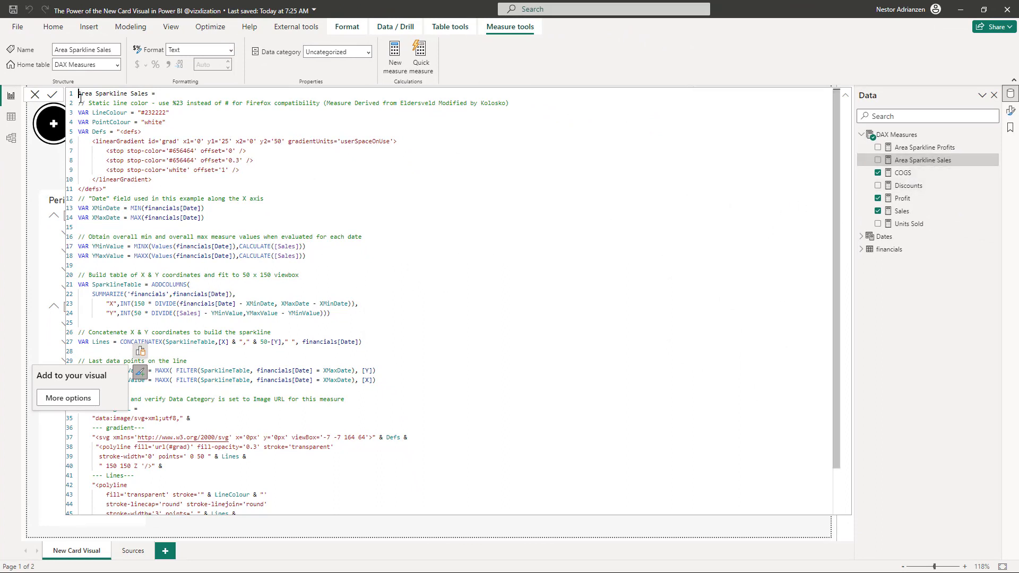
Copy the whole Area Sparkline Sales formula and paste it into another new measure in DAX Measures
scroll(223, 328, "down", 2)
key("ctrl+a")
key("ctrl+c")
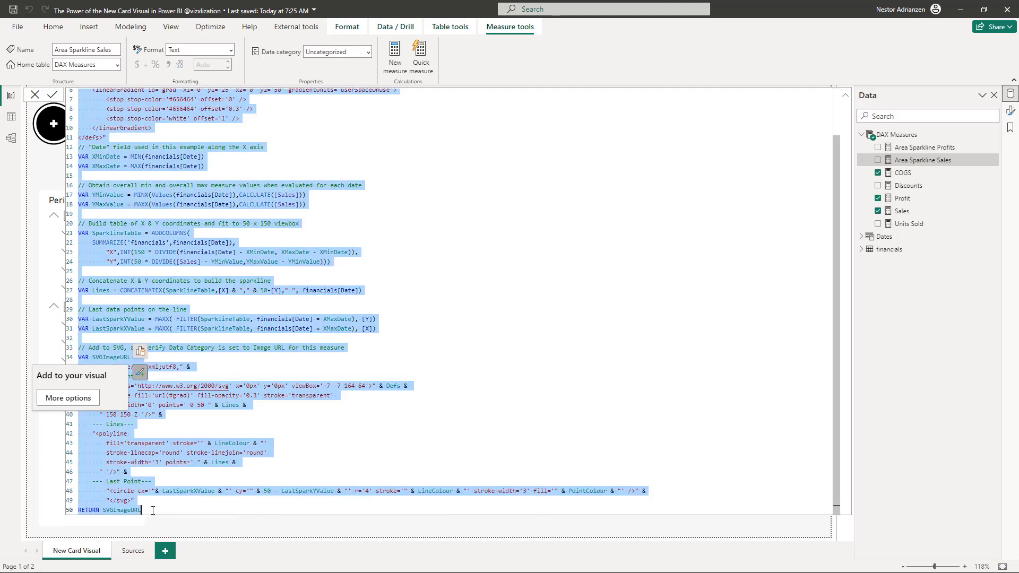
right_click(924, 148)
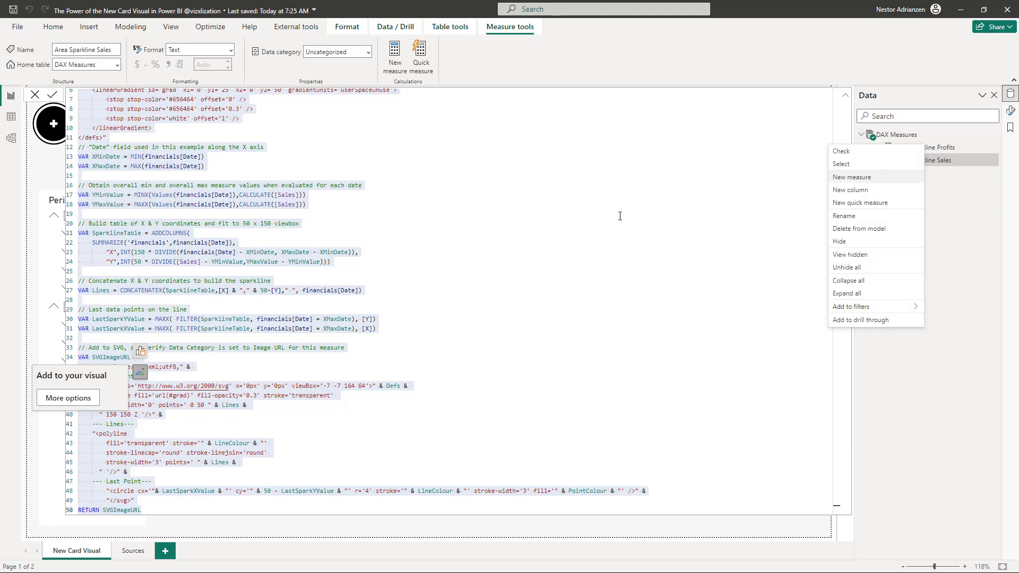
key("Escape")
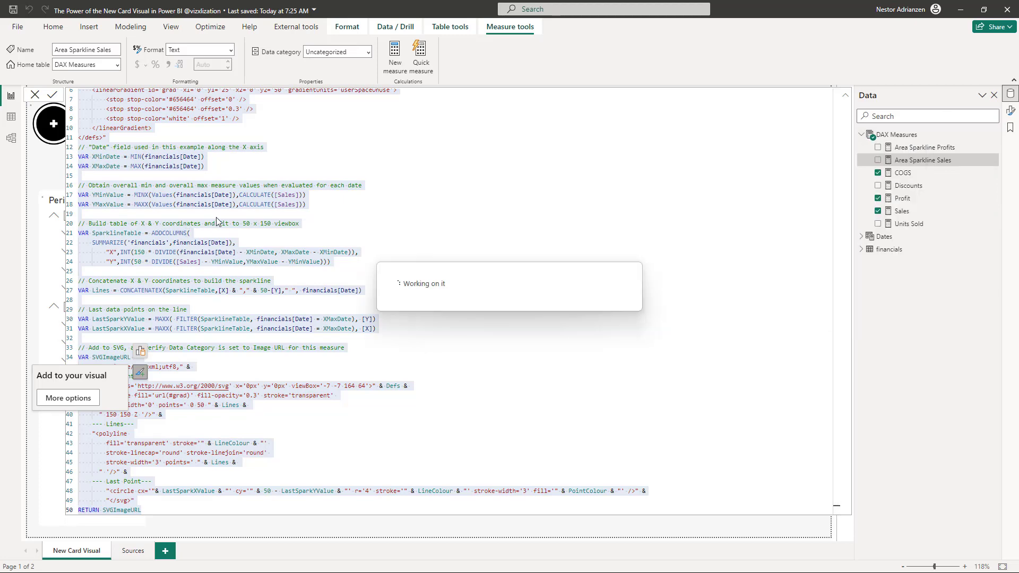
key("ctrl+v")
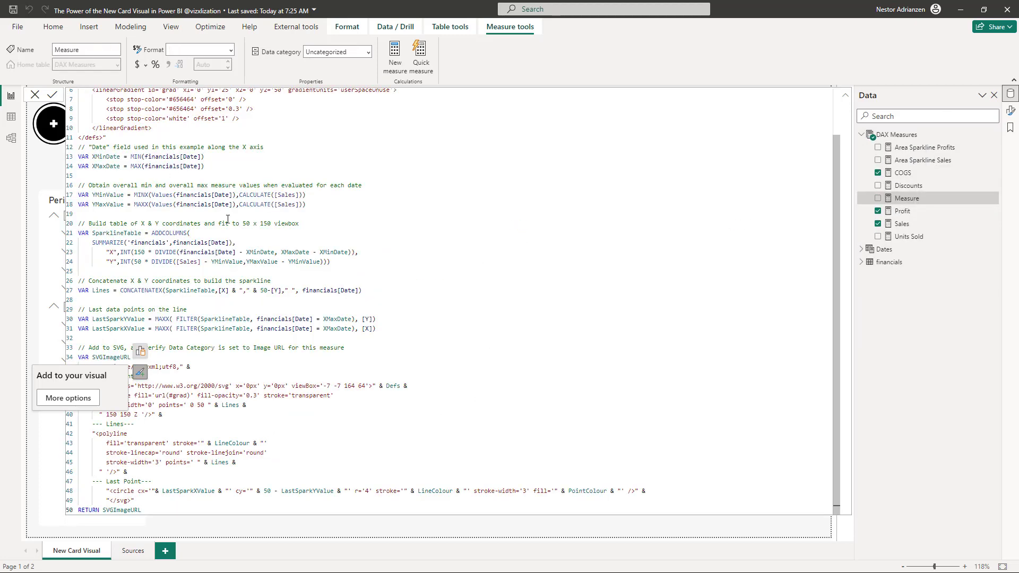
Rename the newly pasted measure in its formula from the sales sparkline name to Area Sparkline COGS
scroll(181, 194, "up", 2)
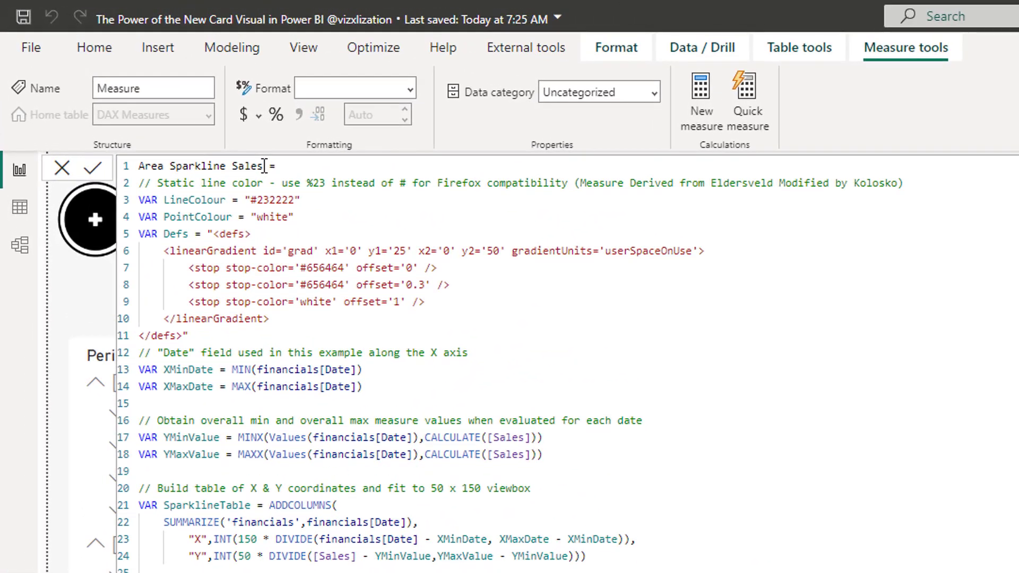
left_click_drag(232, 147, 205, 148)
type("CO")
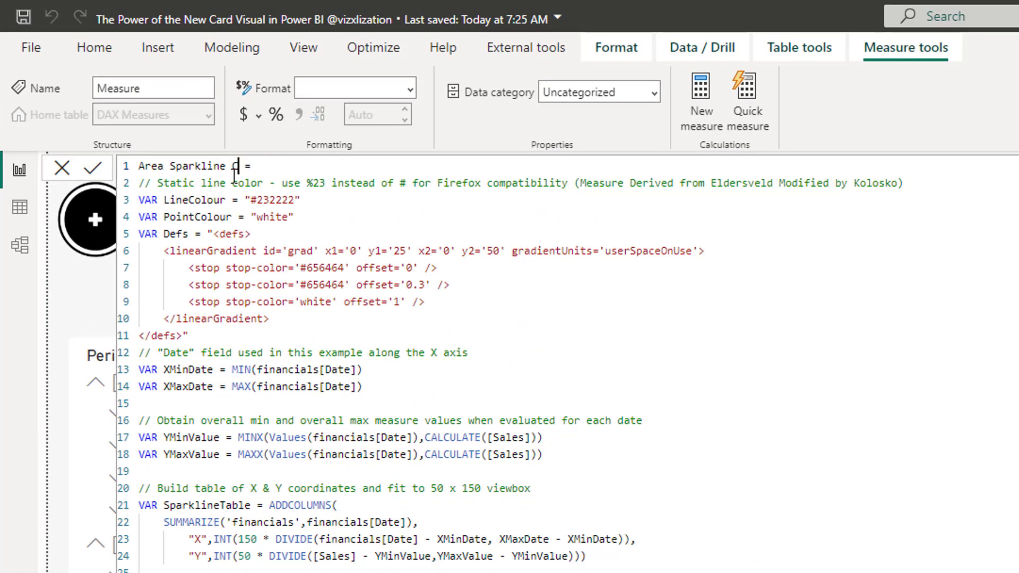
type("GS")
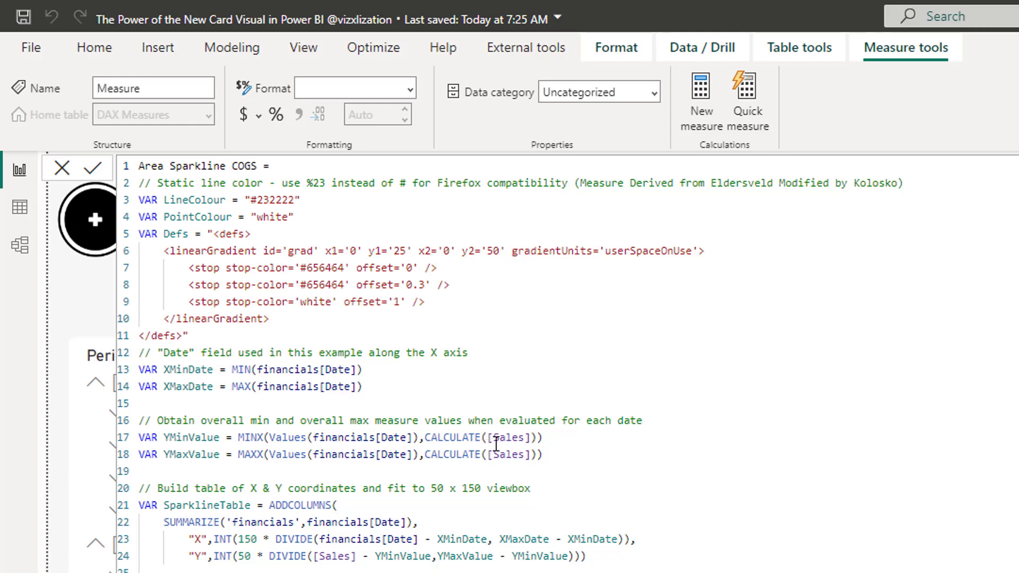
Replace every [Sales] reference in the Area Sparkline COGS formula with COGS, commit the measure and collapse the formula editor
left_click_drag(496, 440, 527, 437)
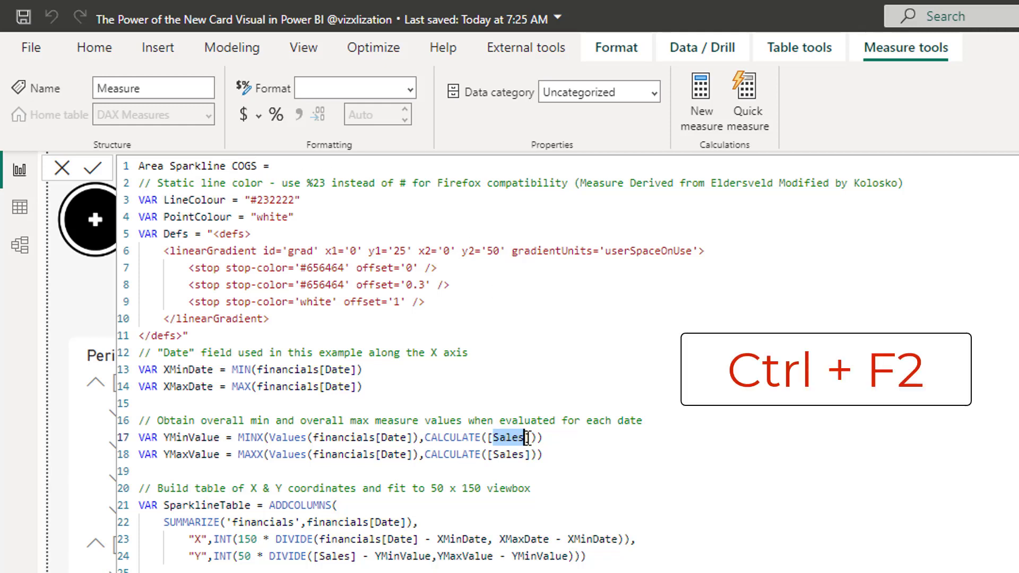
key("ctrl+F2")
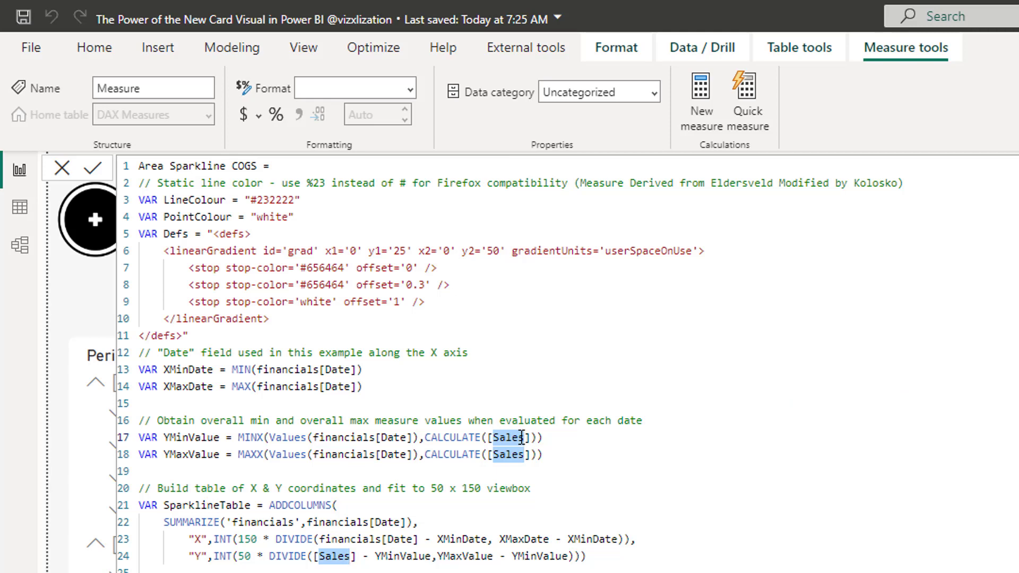
type("COGS")
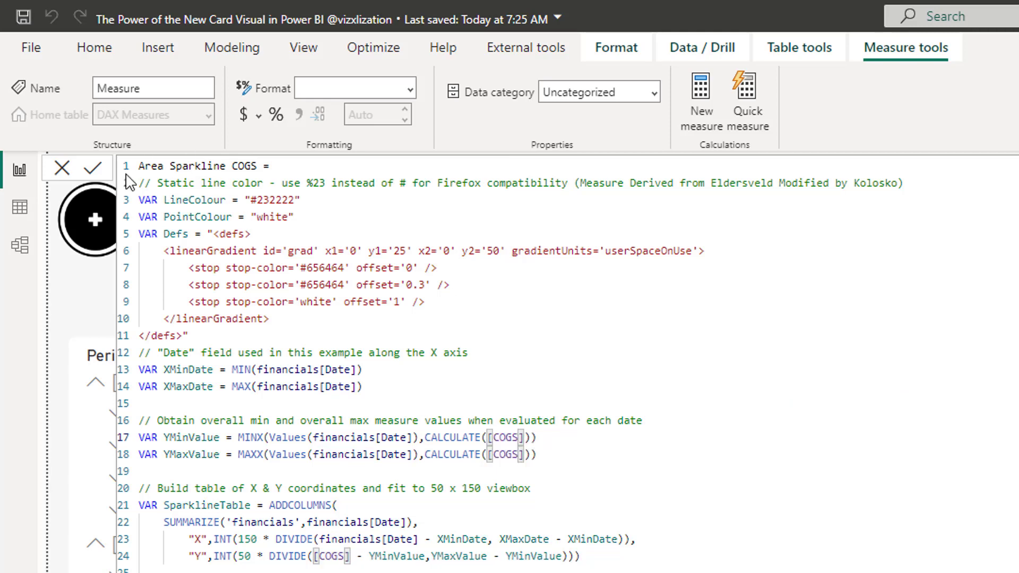
left_click(100, 175)
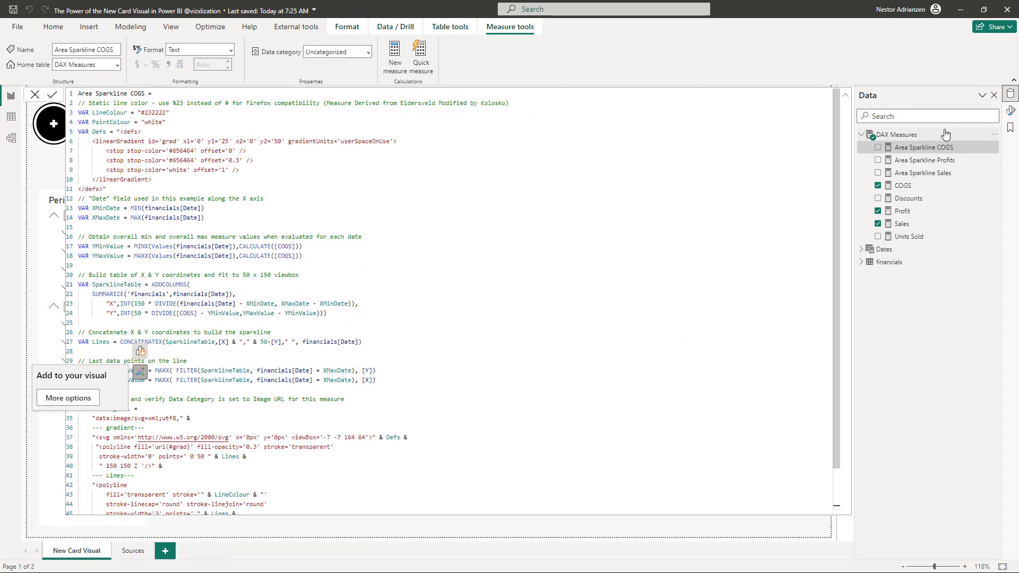
left_click(853, 106)
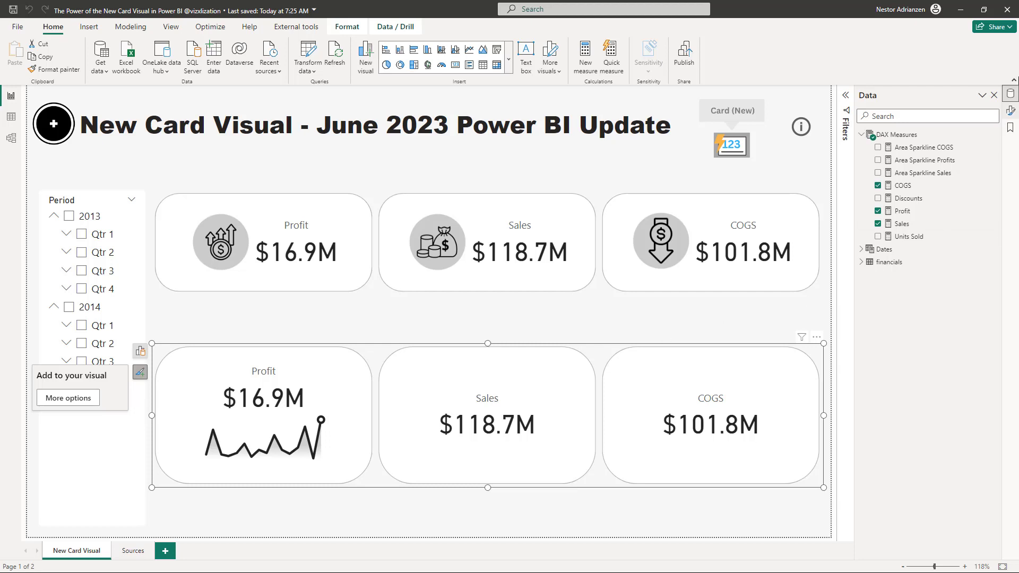
Base the Sales card's image URL in the lower card visual on the Area Sparkline Sales measure as a field value
left_click(1010, 111)
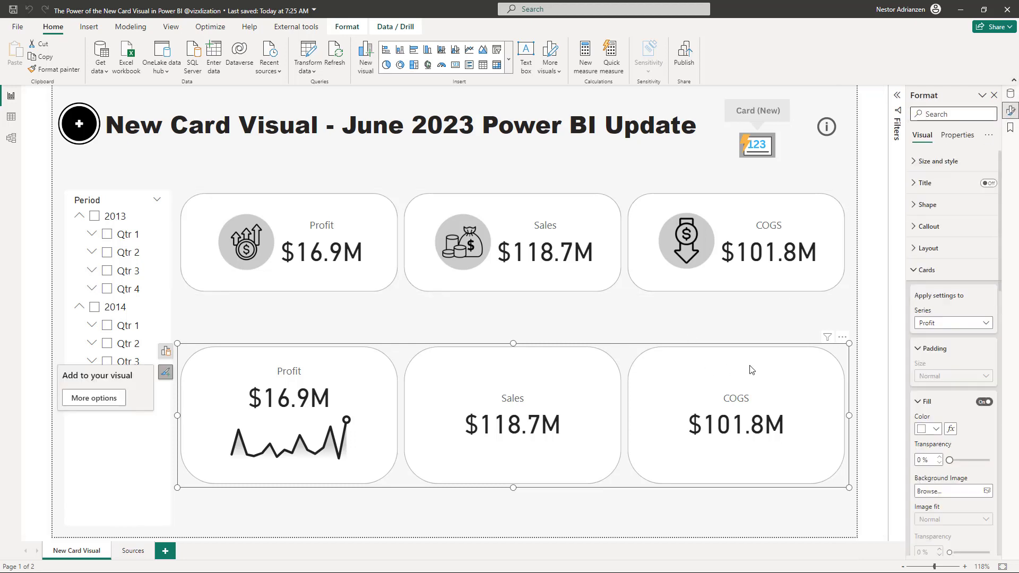
left_click(971, 325)
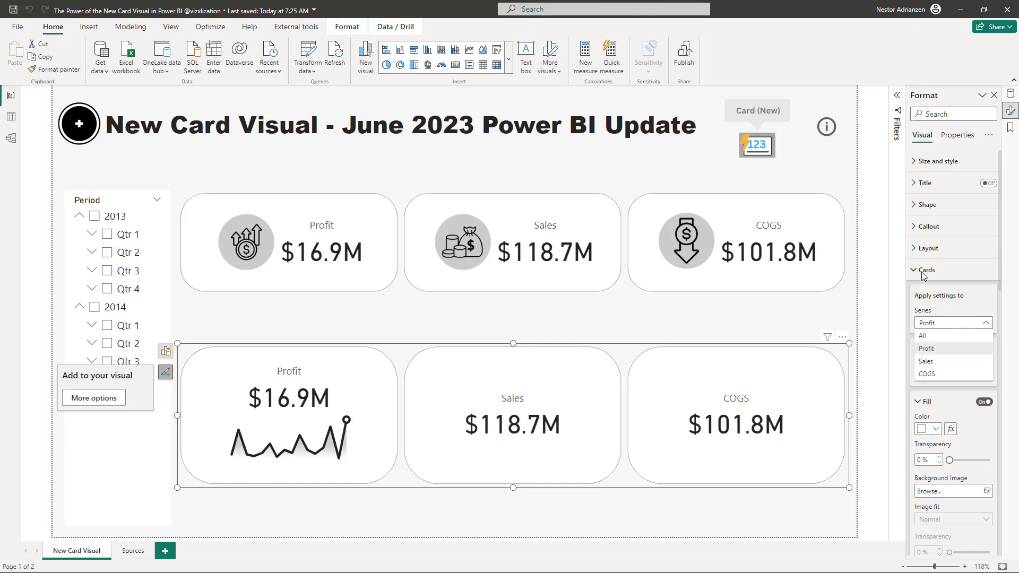
left_click(939, 361)
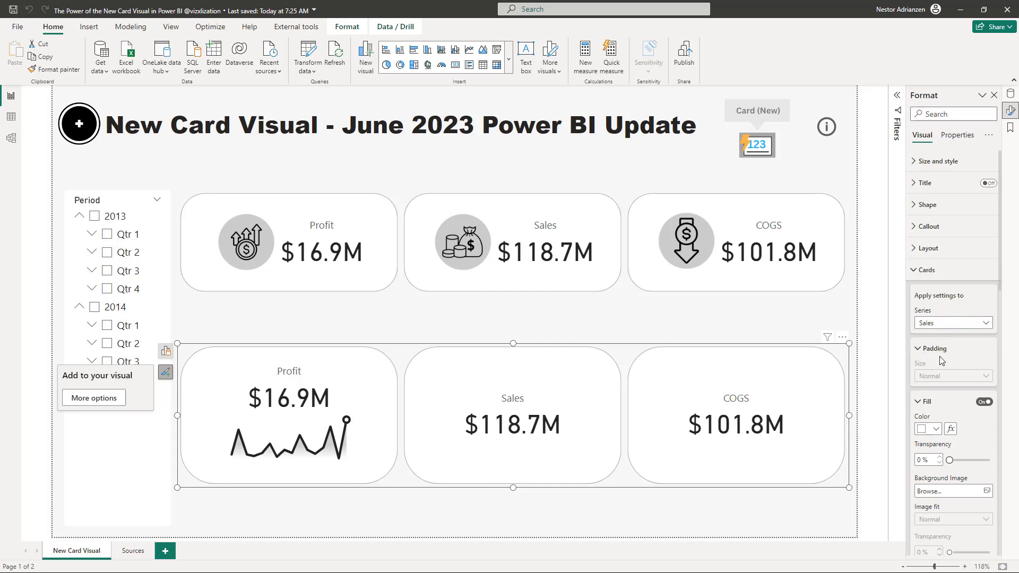
scroll(941, 361, "down", 10)
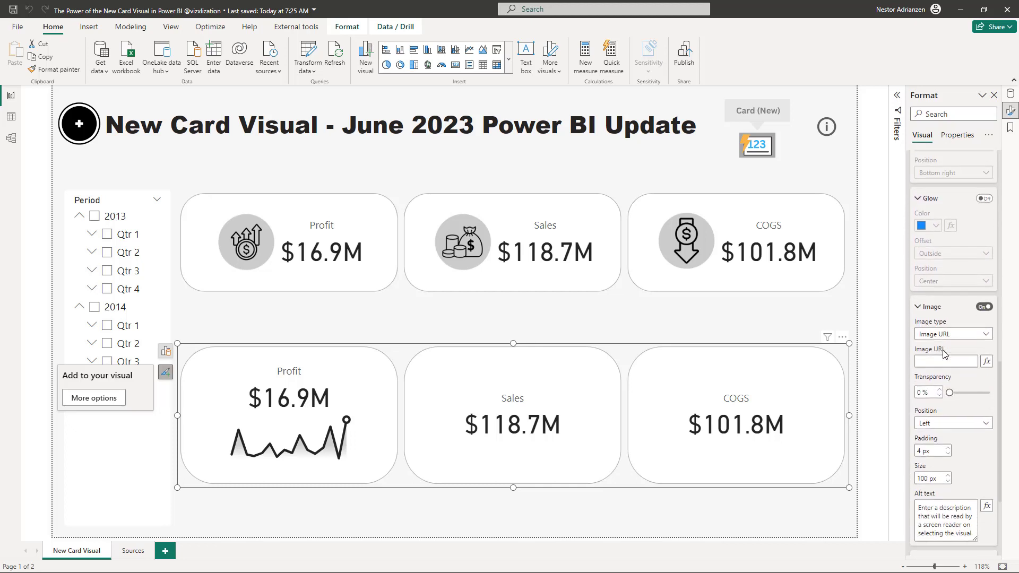
scroll(939, 348, "down", 1)
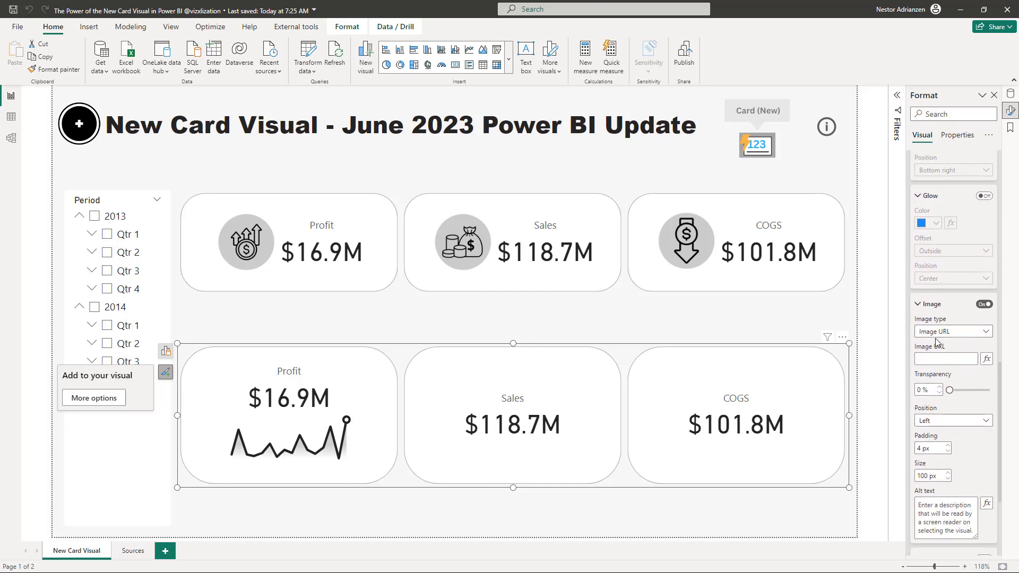
left_click(987, 361)
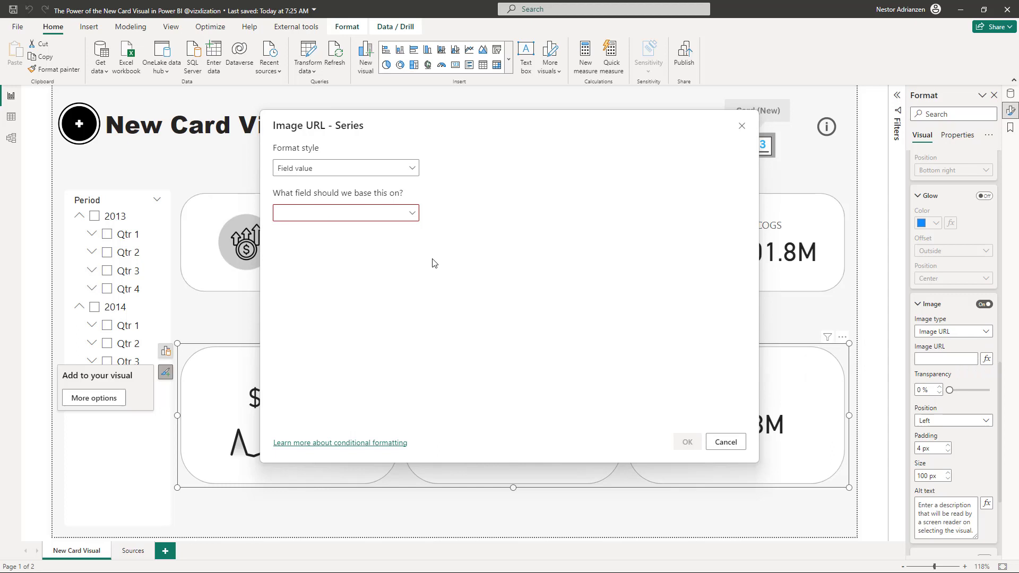
left_click(357, 215)
type("sales")
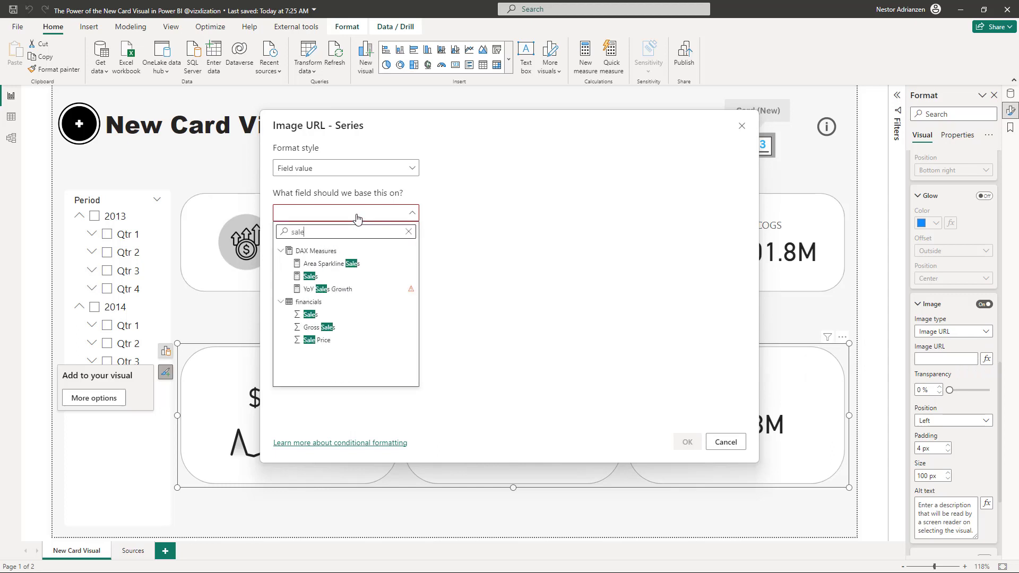
left_click(341, 264)
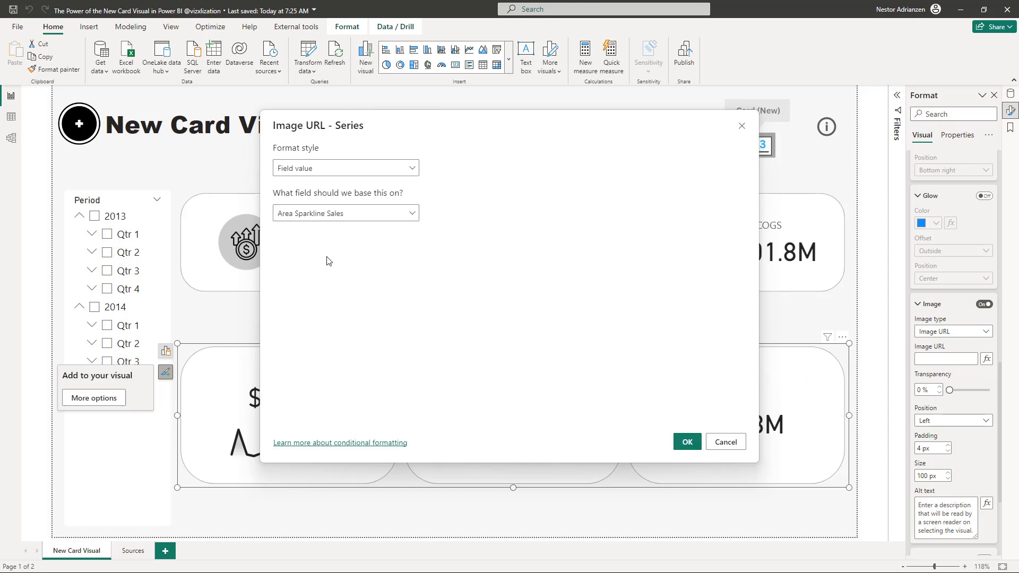
left_click(686, 442)
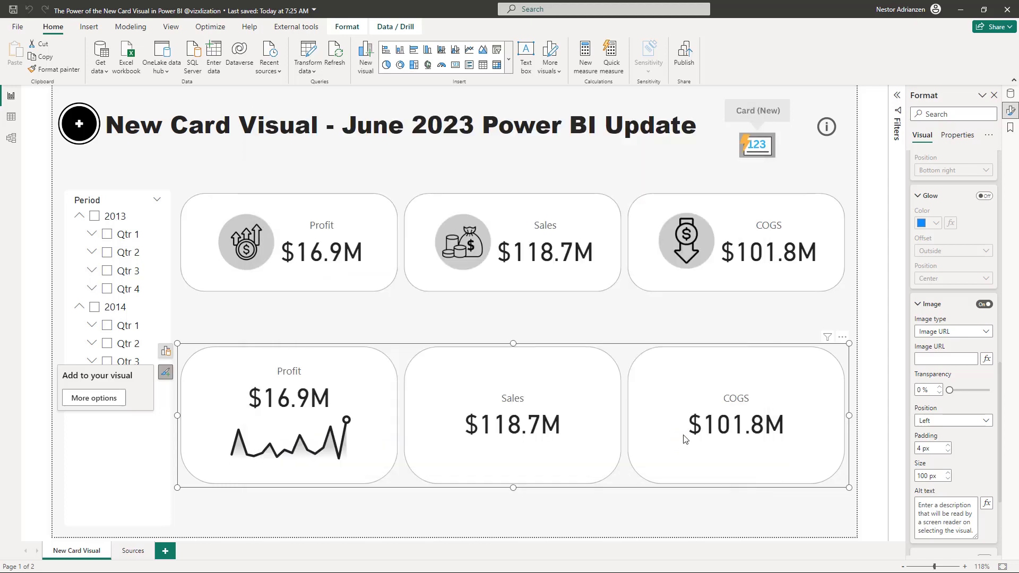
Set the Sales card image's position to Bottom and its size to 200 px
left_click(975, 420)
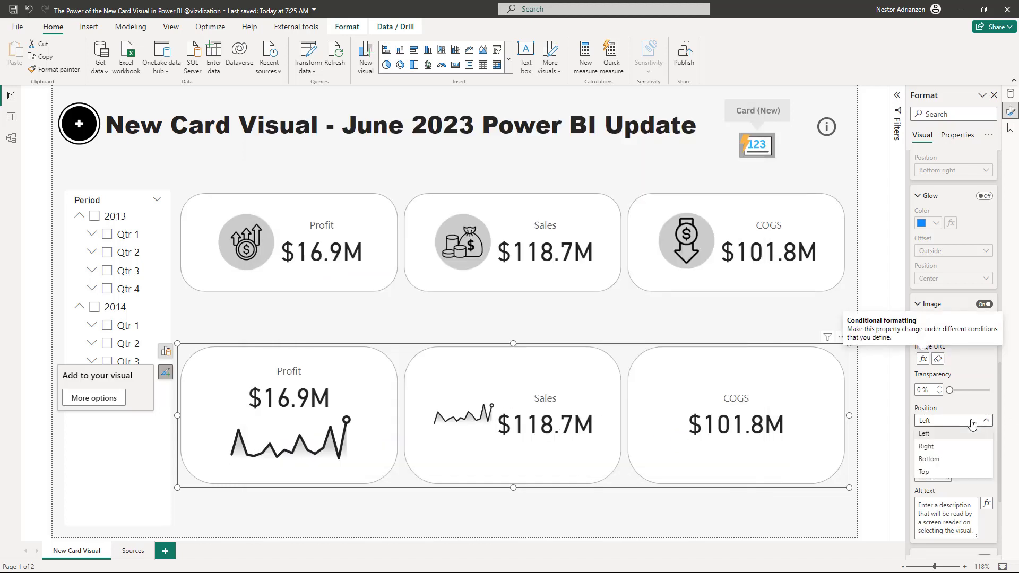
left_click(943, 459)
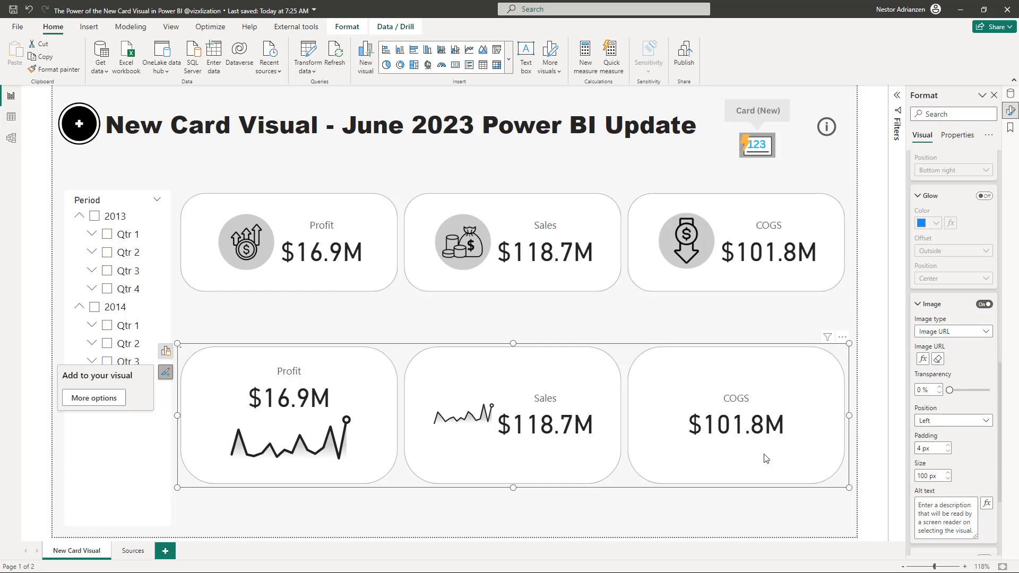
double_click(928, 477)
type("2")
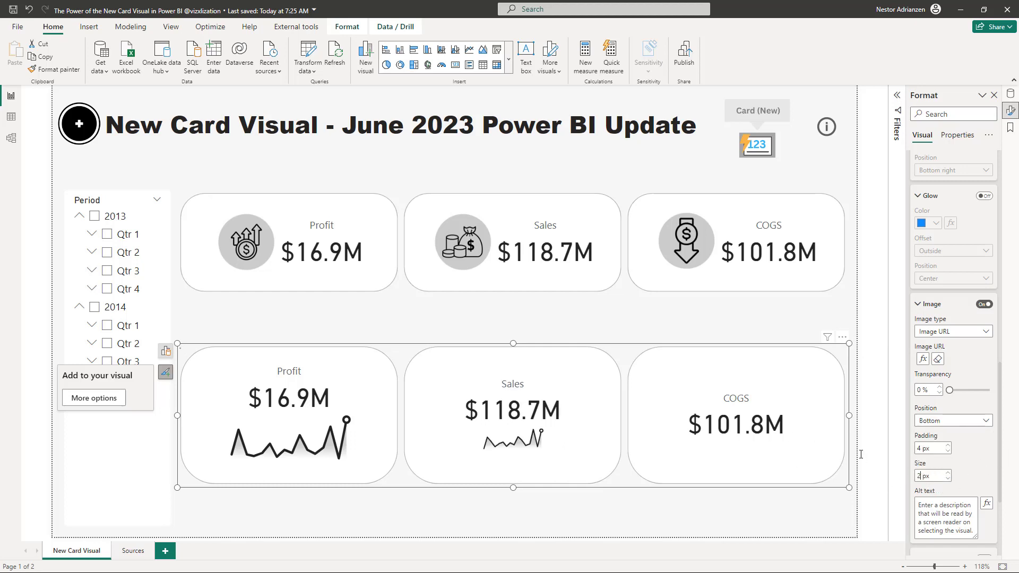
type("00")
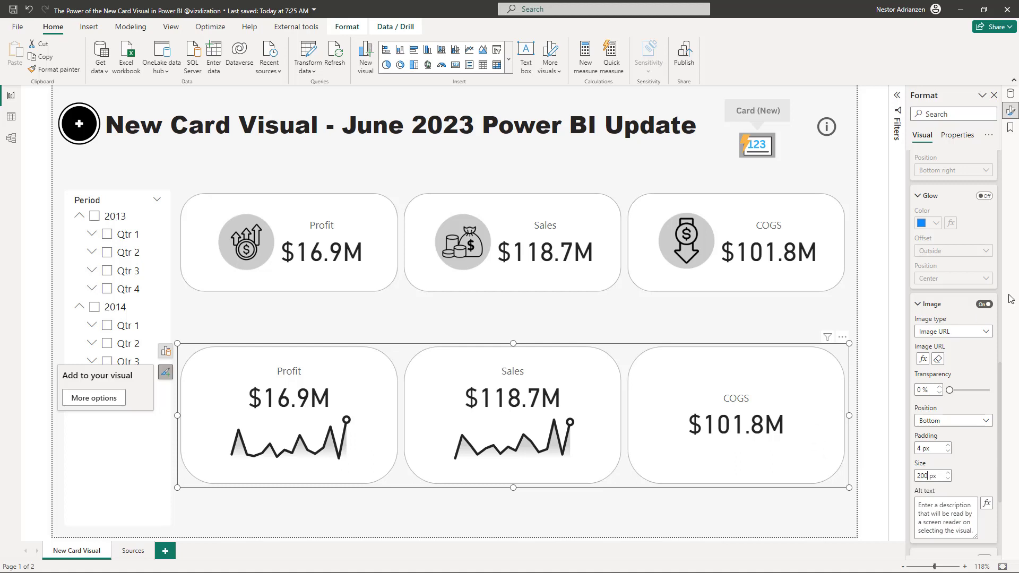
Apply the card settings to the COGS series and set its image type to Image URL
scroll(981, 254, "up", 10)
left_click(982, 261)
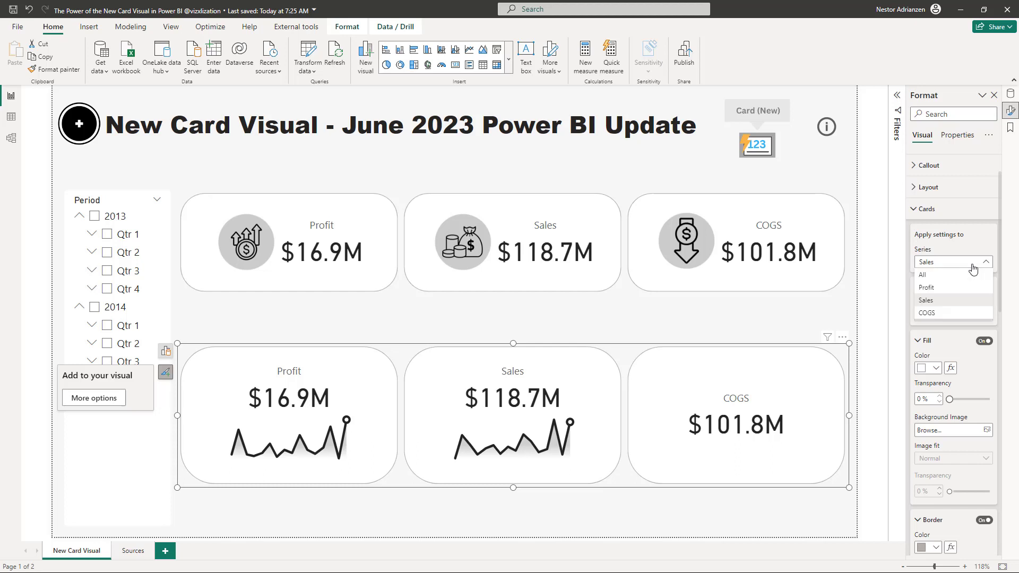
left_click(942, 315)
scroll(942, 325, "down", 10)
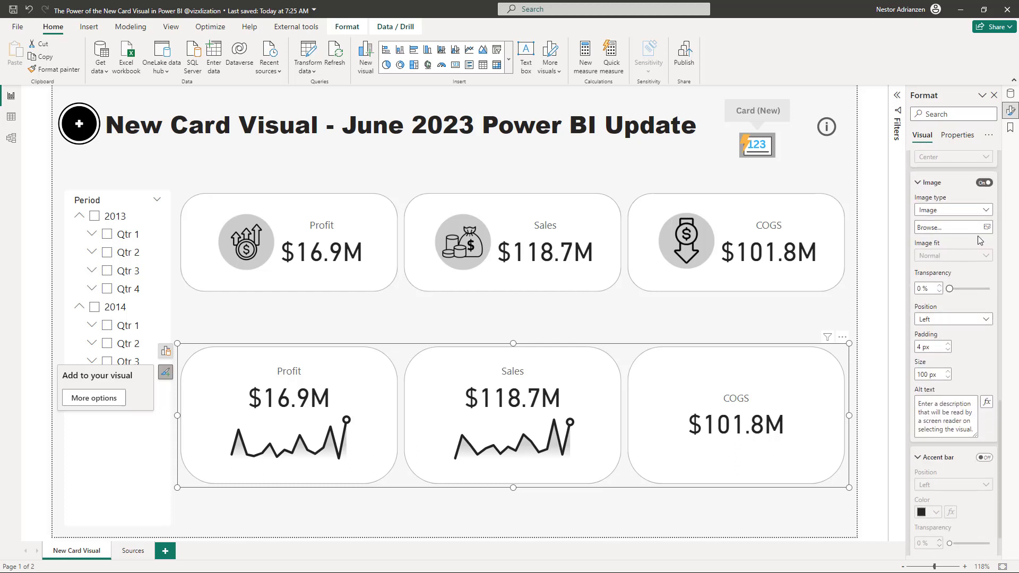
scroll(983, 236, "up", 3)
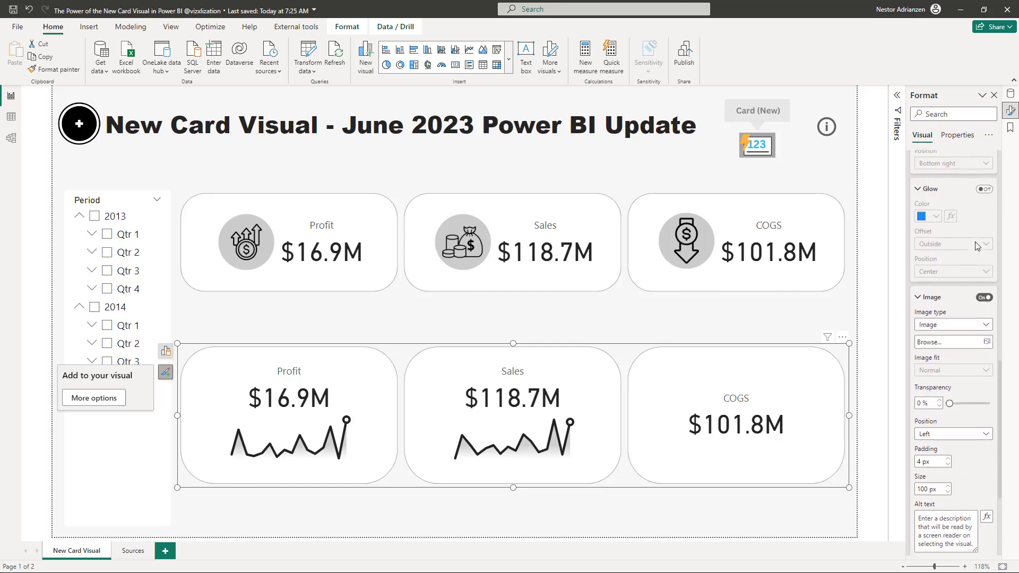
left_click(976, 332)
left_click(956, 361)
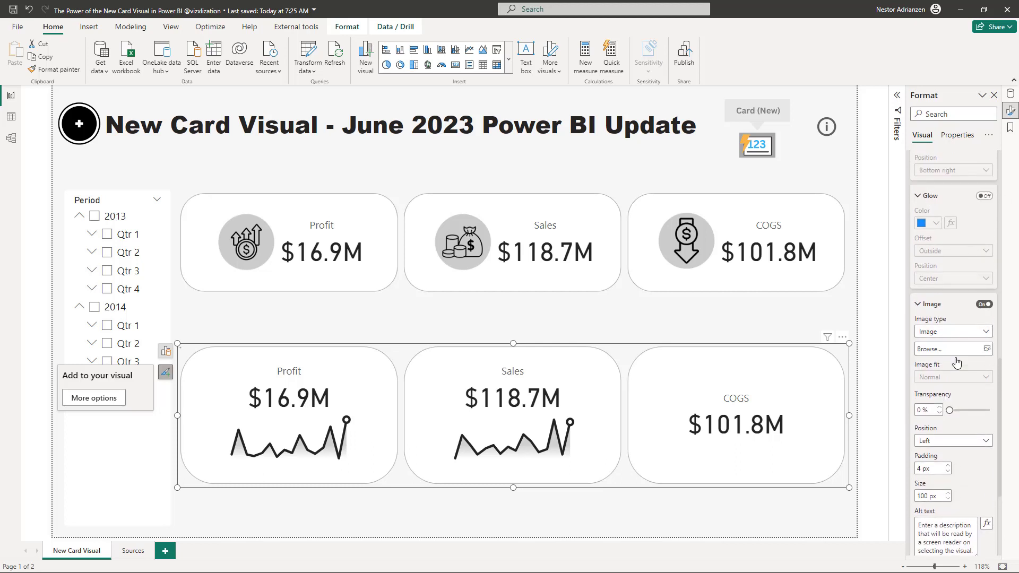
Base the COGS card's image URL on the Area Sparkline COGS measure as a field value
left_click(986, 359)
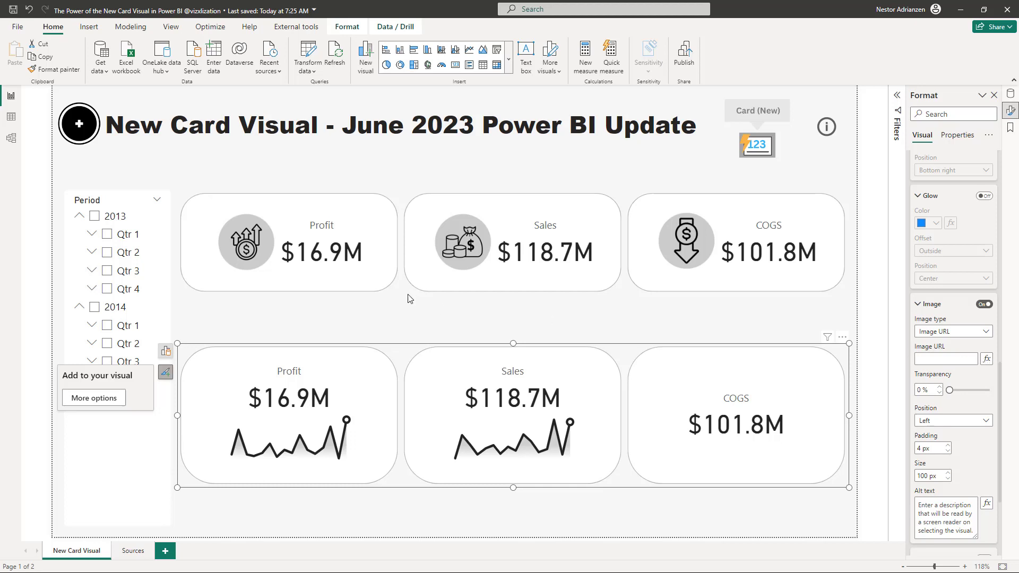
left_click(345, 213)
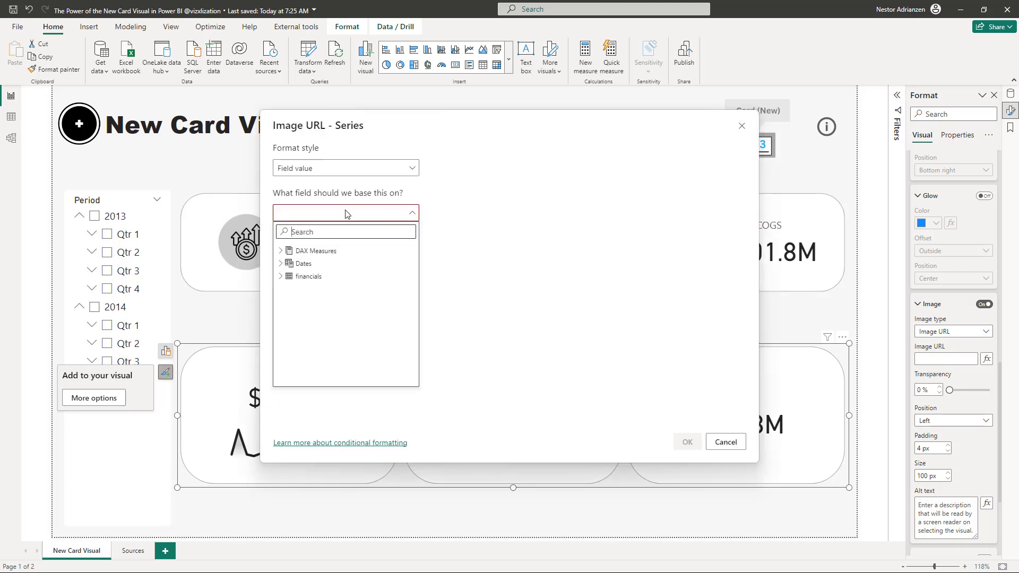
type("cogs")
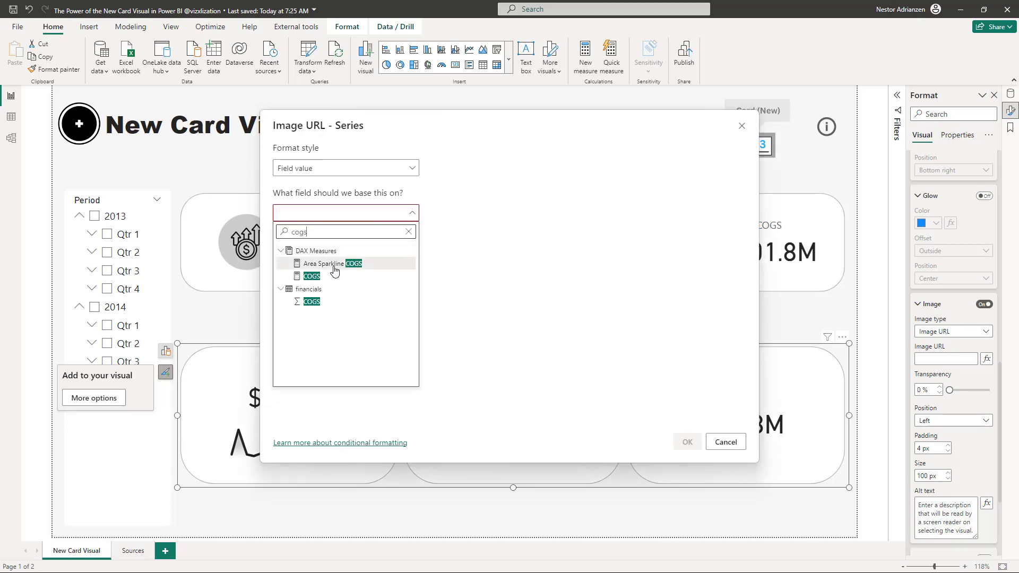
left_click(336, 266)
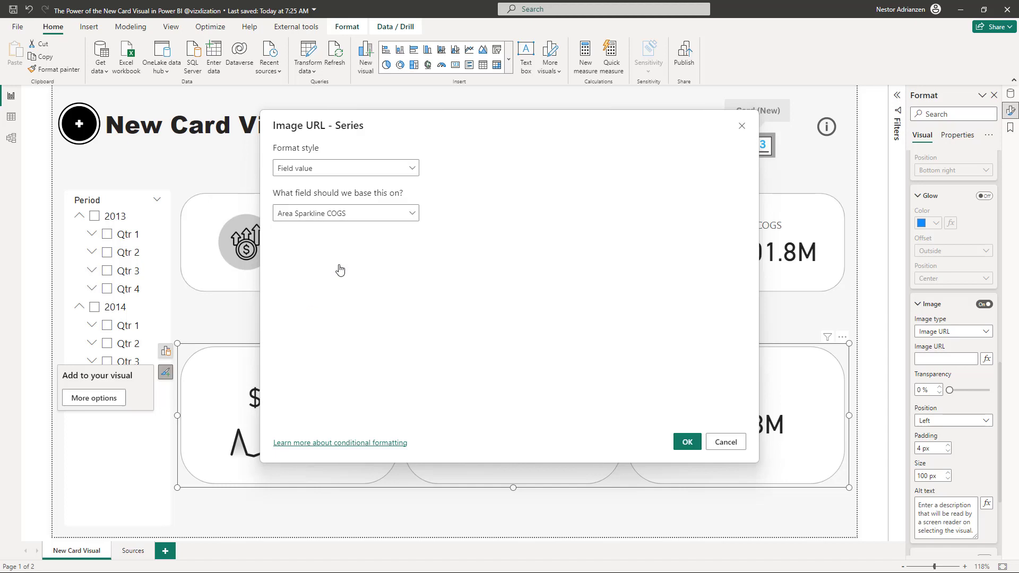
left_click(688, 442)
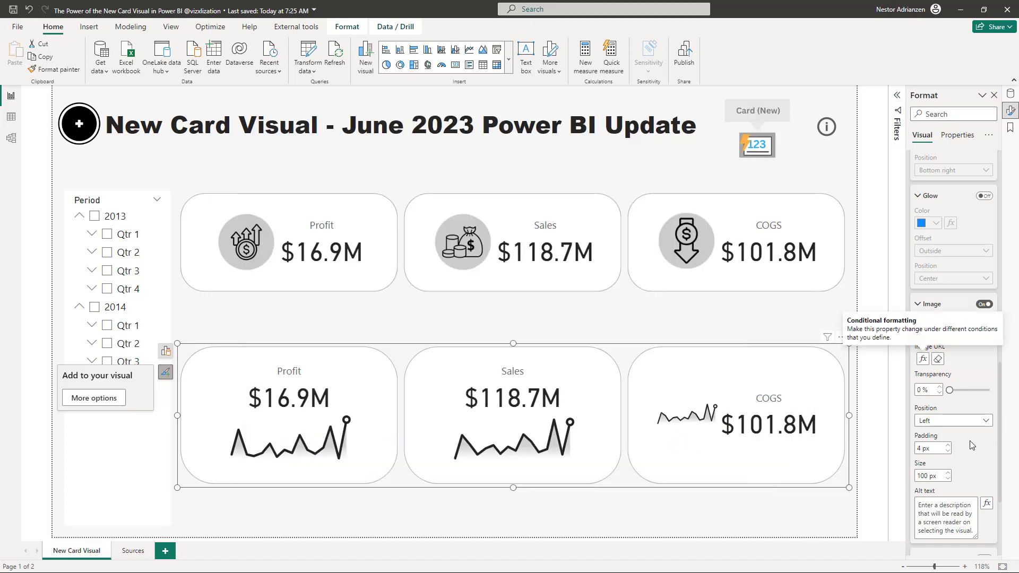
Set the COGS card image's position to Bottom and its size to 200 px
left_click(950, 420)
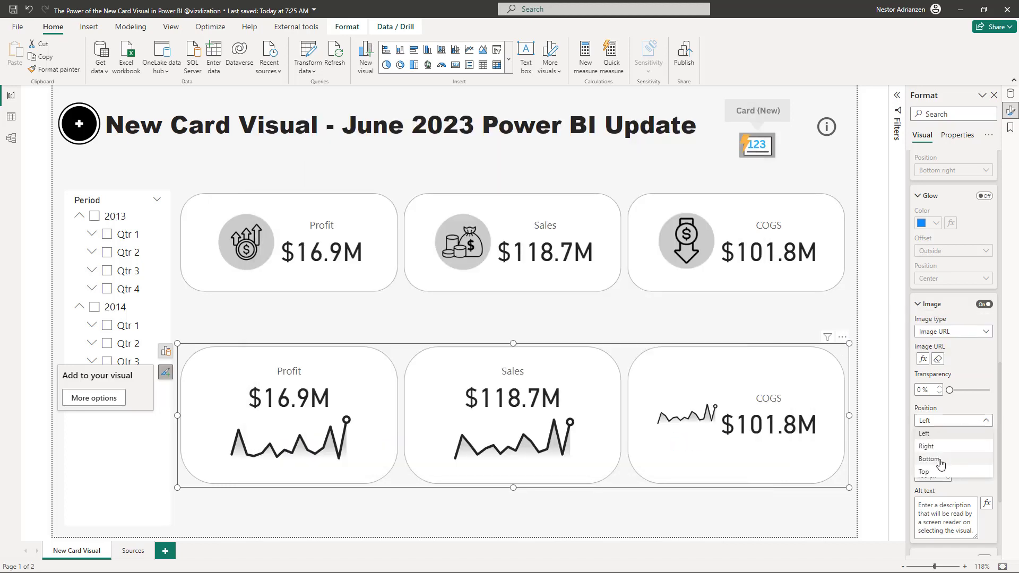
left_click(949, 445)
left_click(952, 421)
left_click(950, 478)
scroll(950, 372, "down", 2)
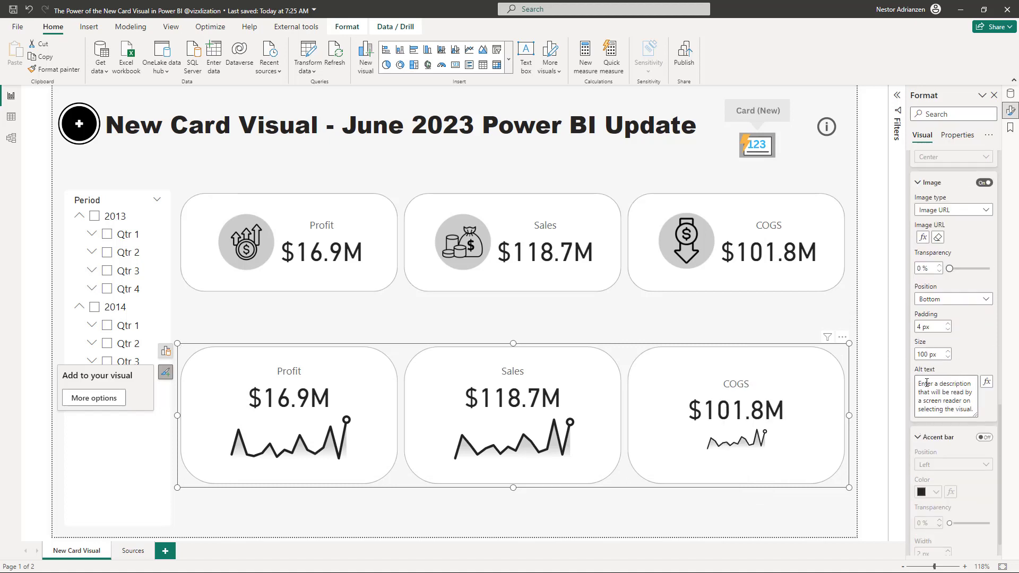
double_click(922, 354)
type("200")
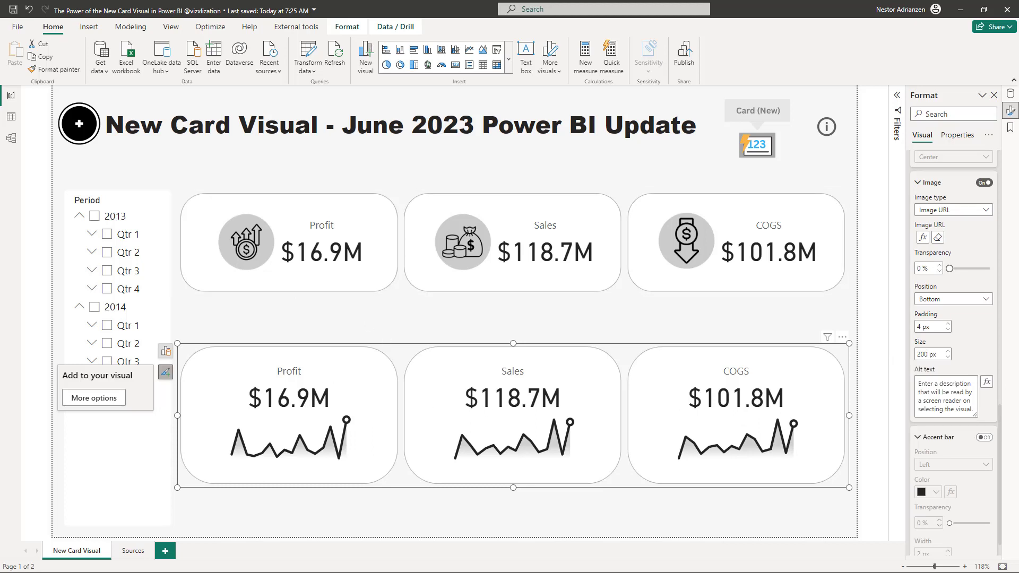
Apply the card settings to all series of the sparkline cards and turn on their accent bar with a 10 px width
scroll(953, 319, "up", 10)
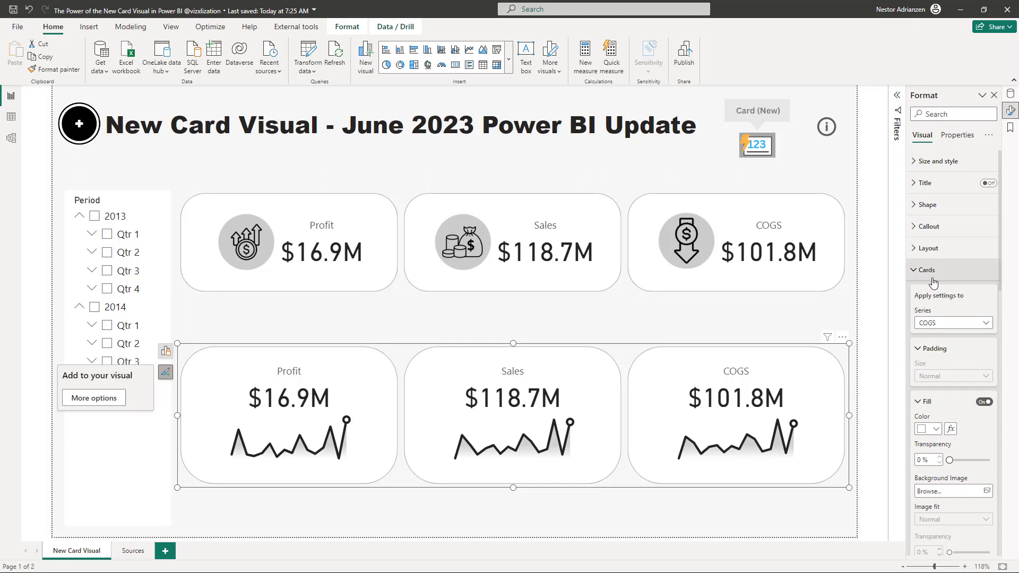
left_click(966, 322)
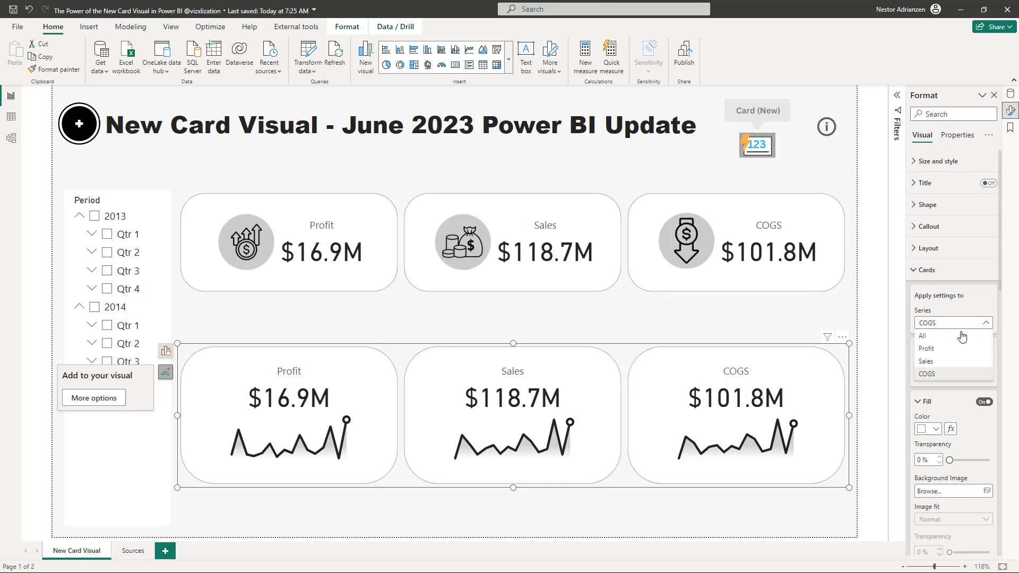
left_click(956, 338)
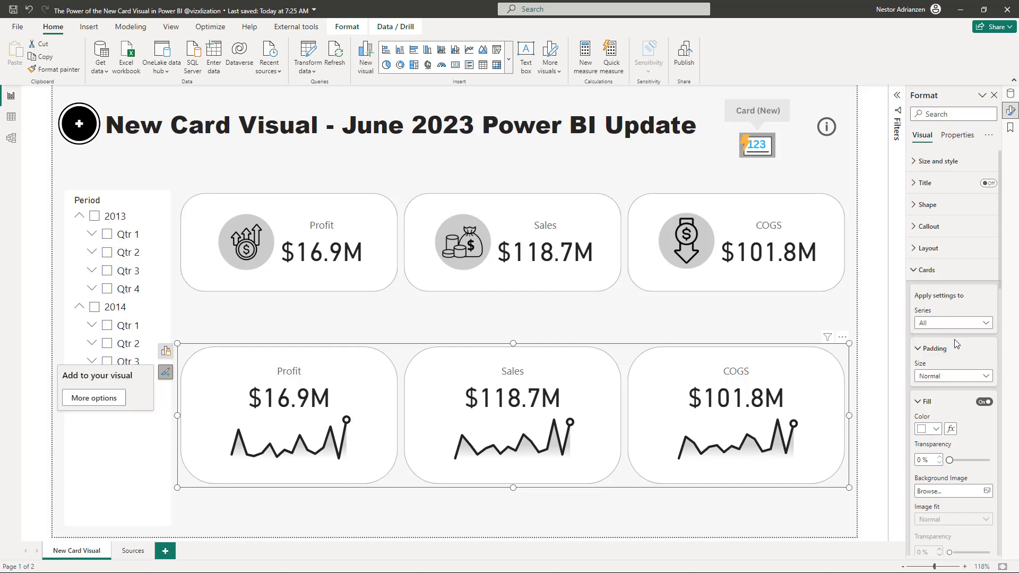
scroll(955, 343, "down", 10)
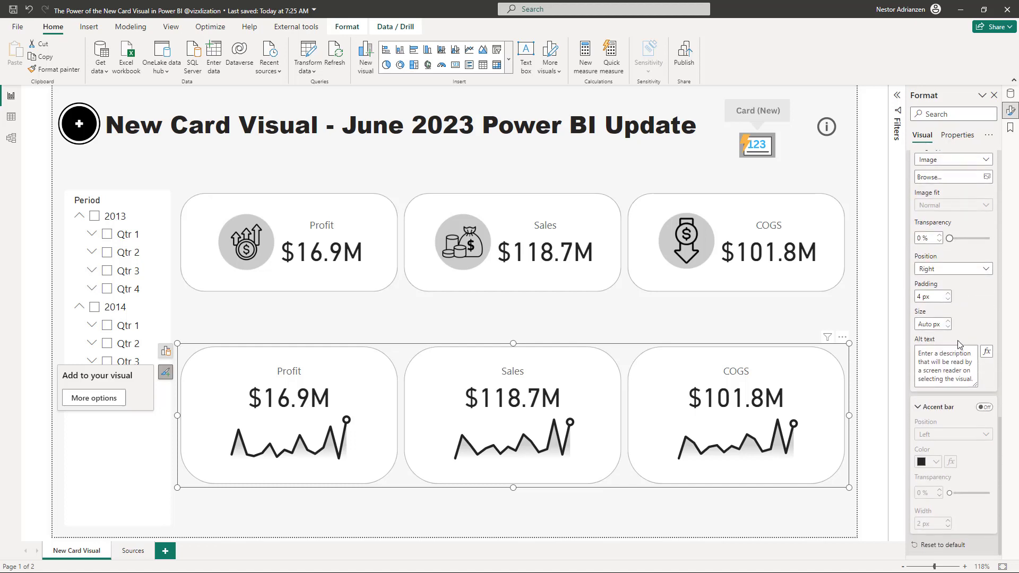
left_click(984, 407)
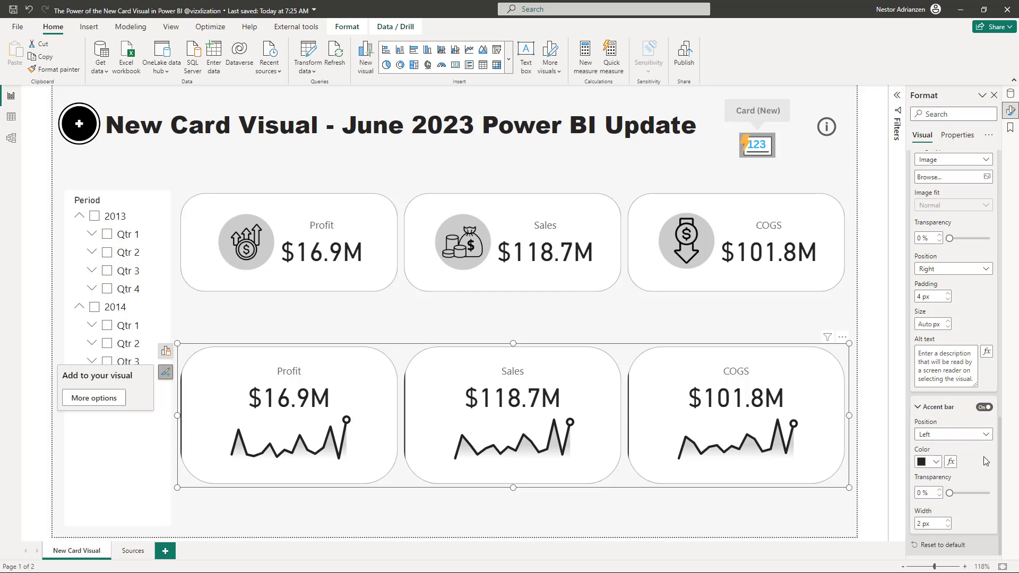
double_click(922, 524)
type("10")
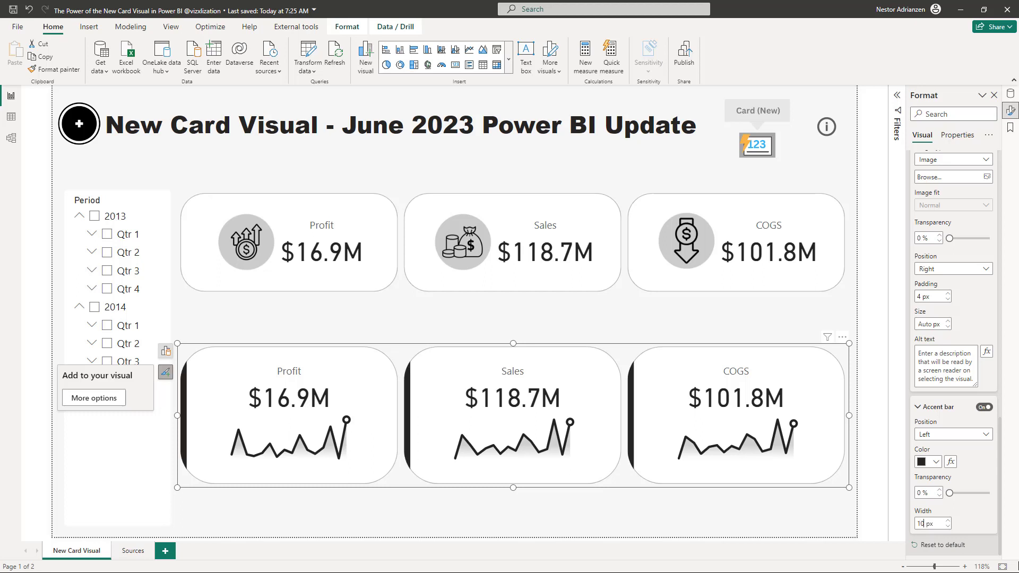
Change the sparkline cards' shape to "Snipped tab, both top" and set the size of the top snips to 10%
scroll(928, 294, "up", 5)
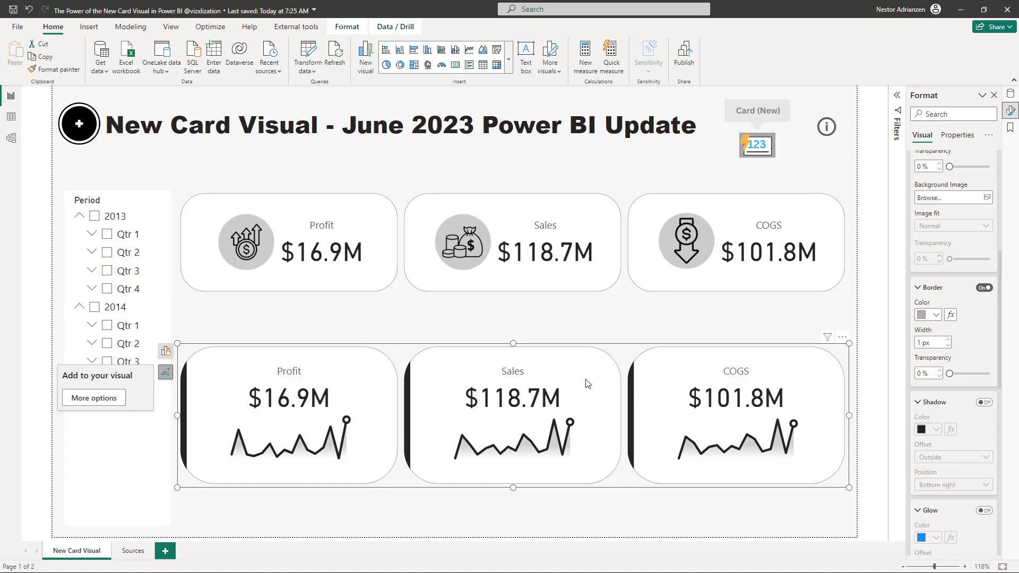
scroll(940, 265, "up", 2)
left_click(940, 265)
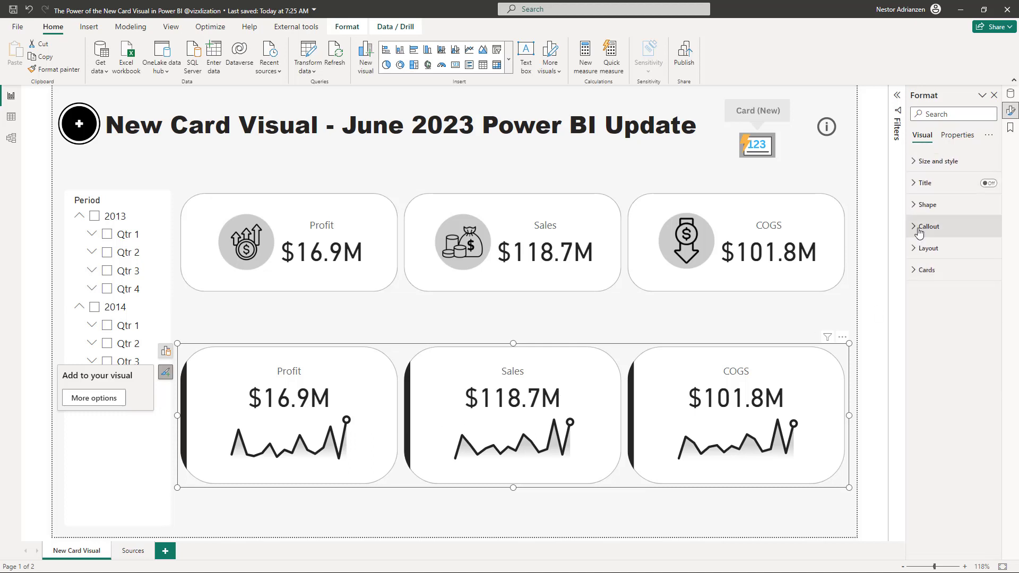
left_click(916, 205)
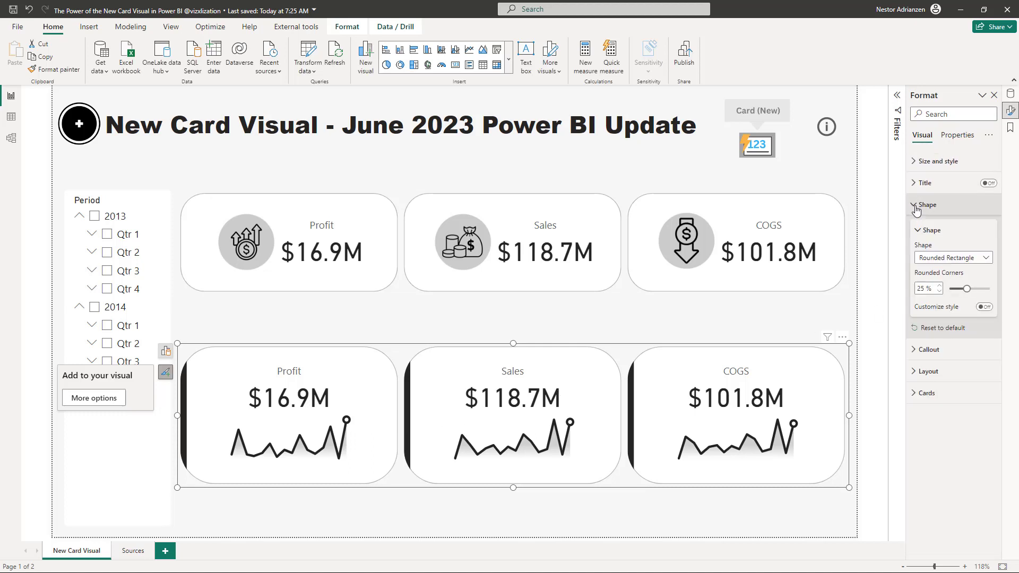
left_click(983, 260)
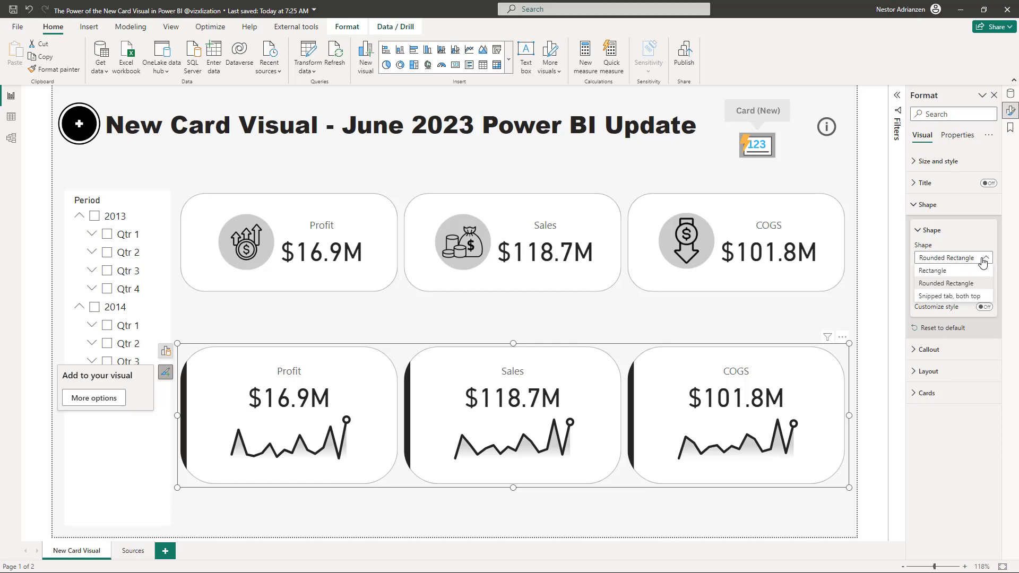
left_click(958, 296)
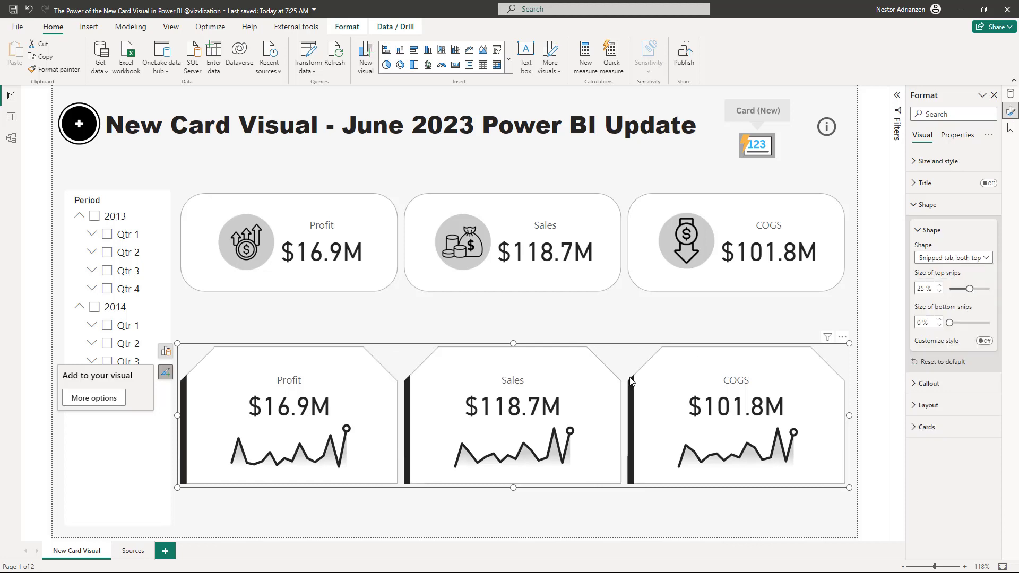
double_click(924, 289)
type("10")
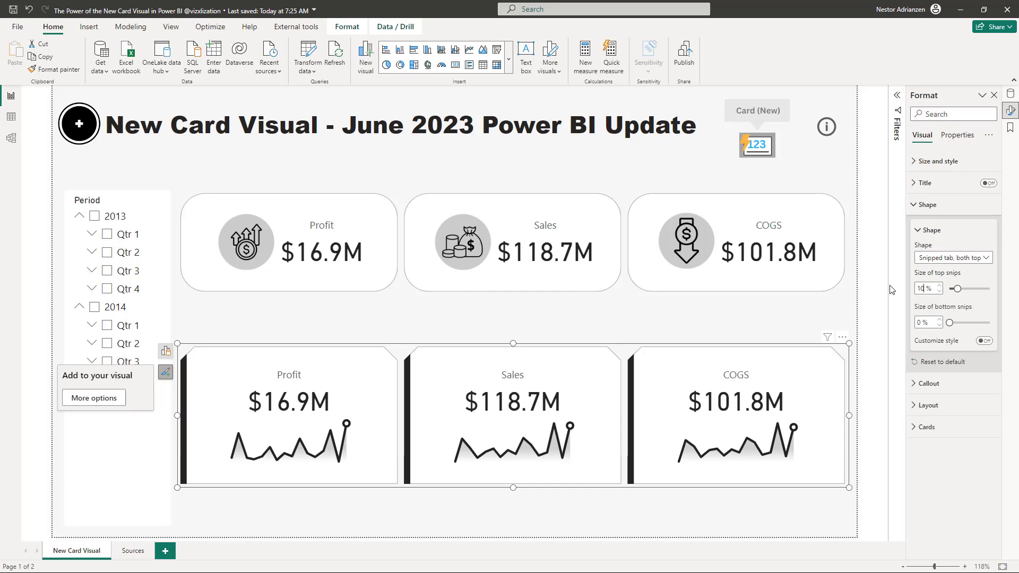
left_click(729, 323)
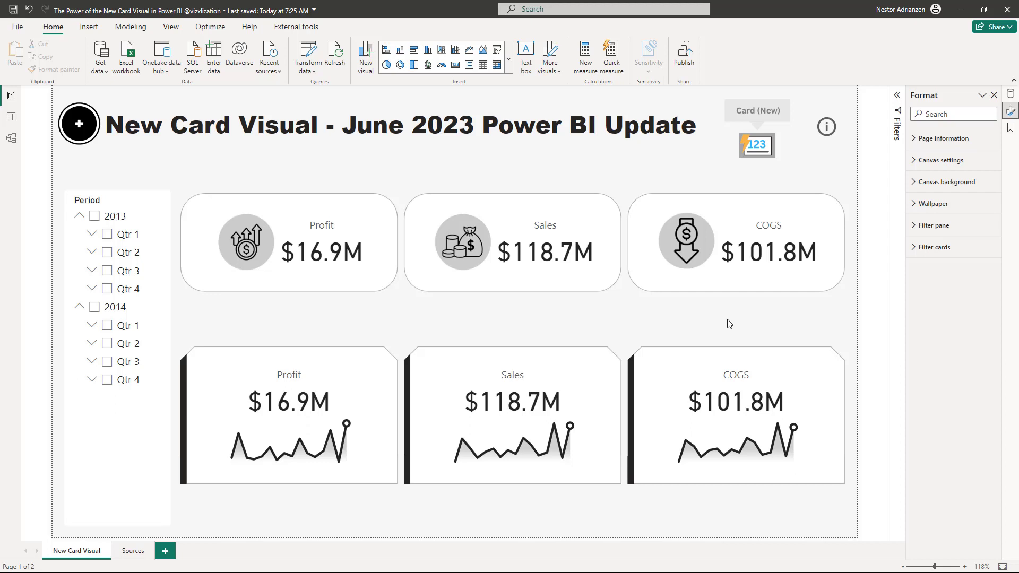
Check the cards with the Period slicer on 2013 Qtr 1, 2013 Qtr 2, 2014 Qtr 1, 2014 Qtr 3 plus Qtr 4, and 2013 Qtr 1 again
left_click(109, 237)
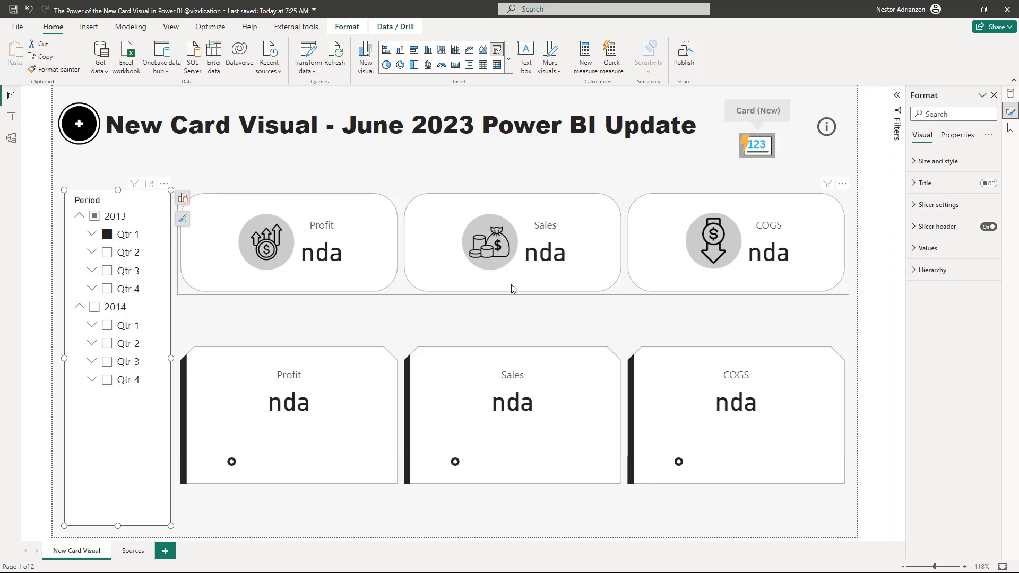
left_click(107, 254)
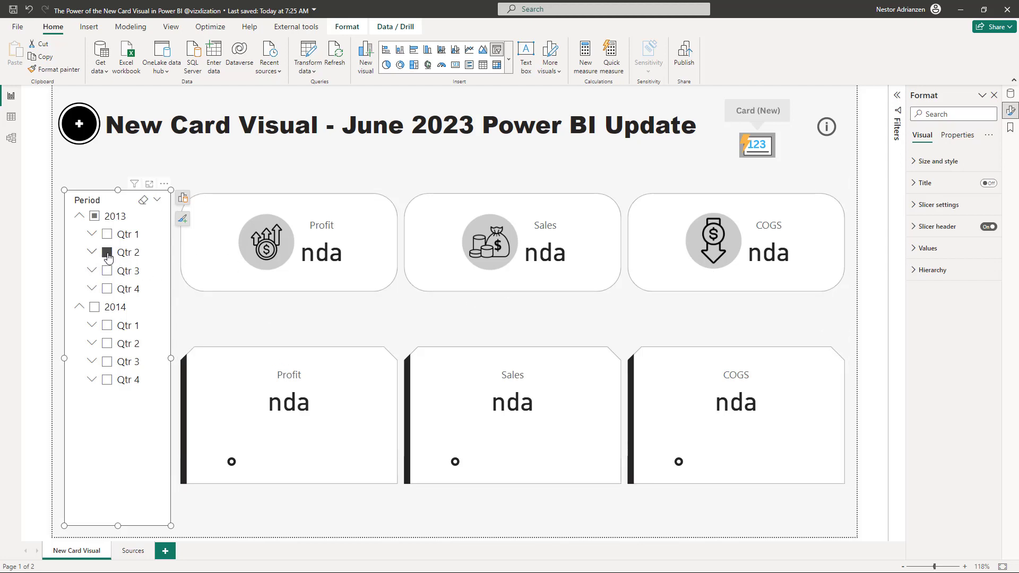
left_click(107, 326)
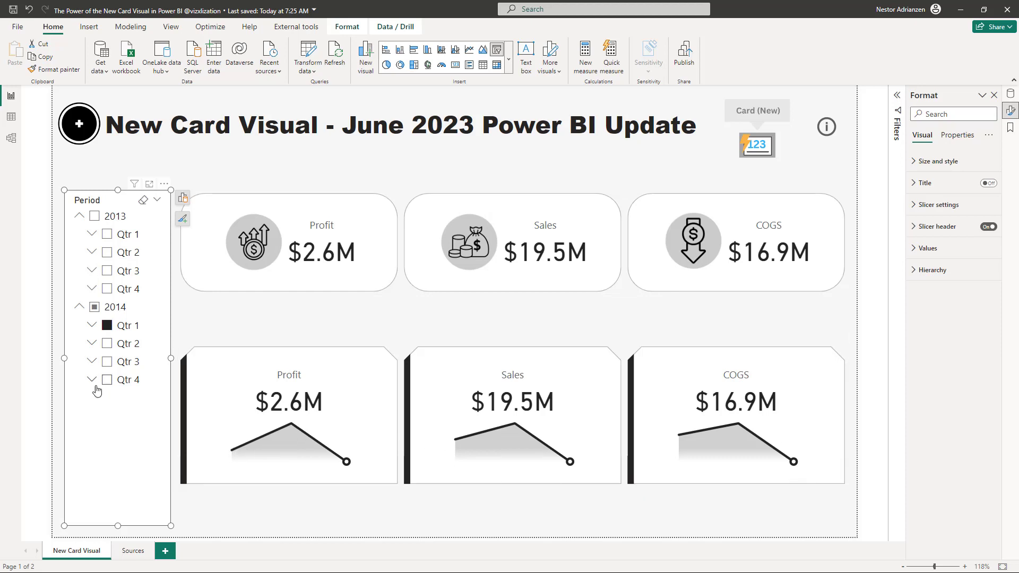
left_click(107, 361)
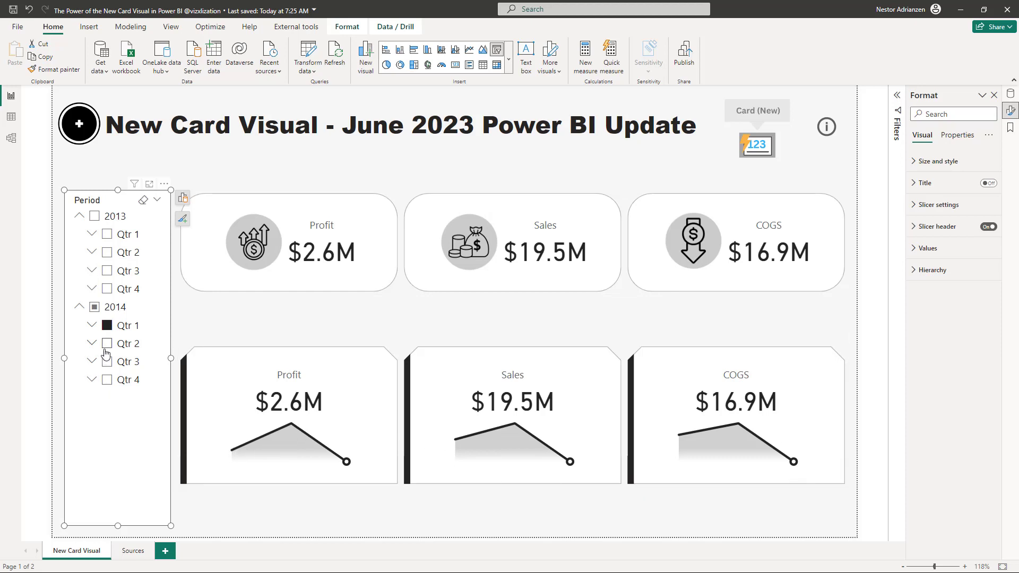
left_click(107, 380, "ctrl")
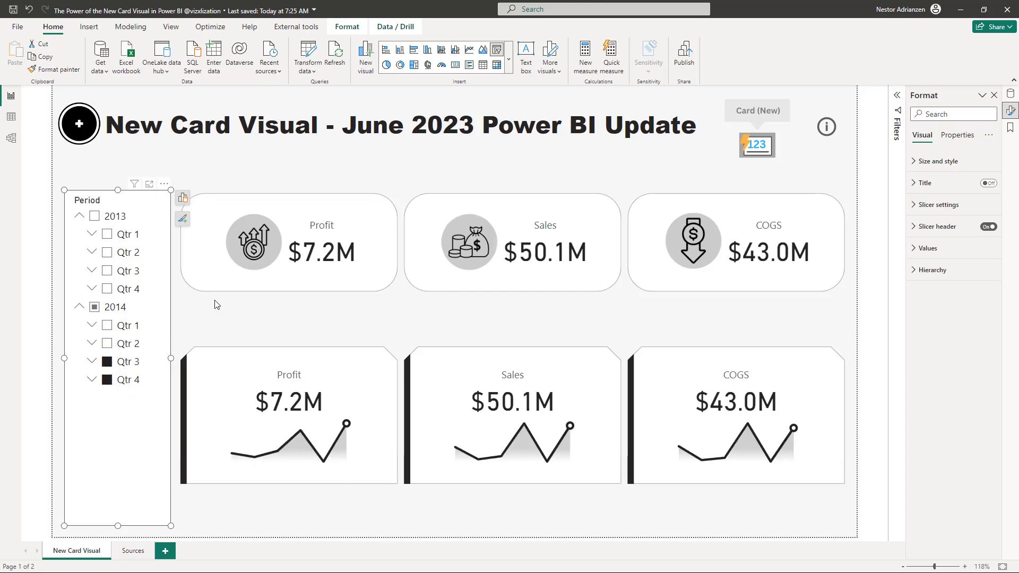
left_click(107, 235)
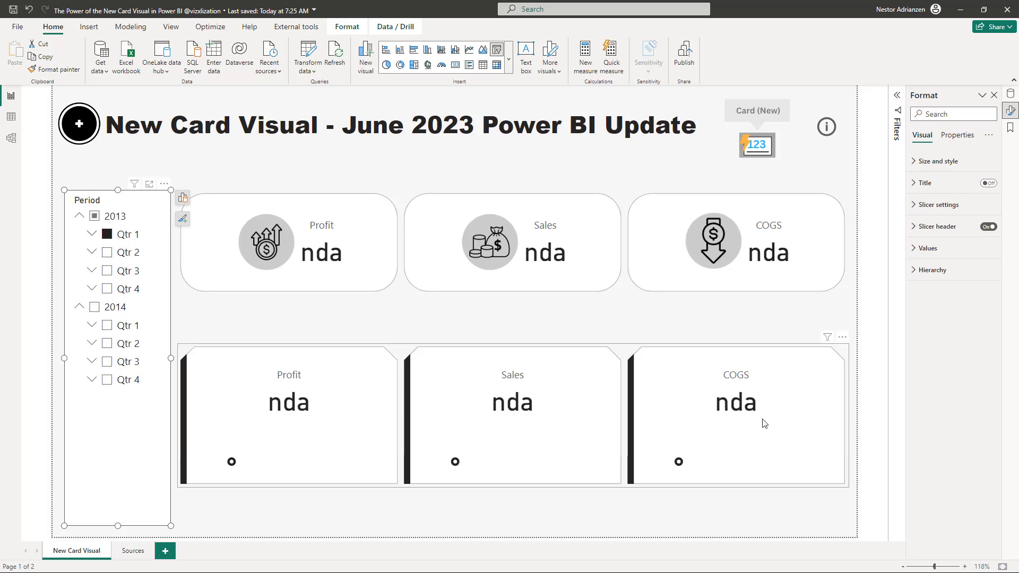
Make the sparkline cards' callout values show blanks as "--"
left_click(400, 354)
left_click(934, 205)
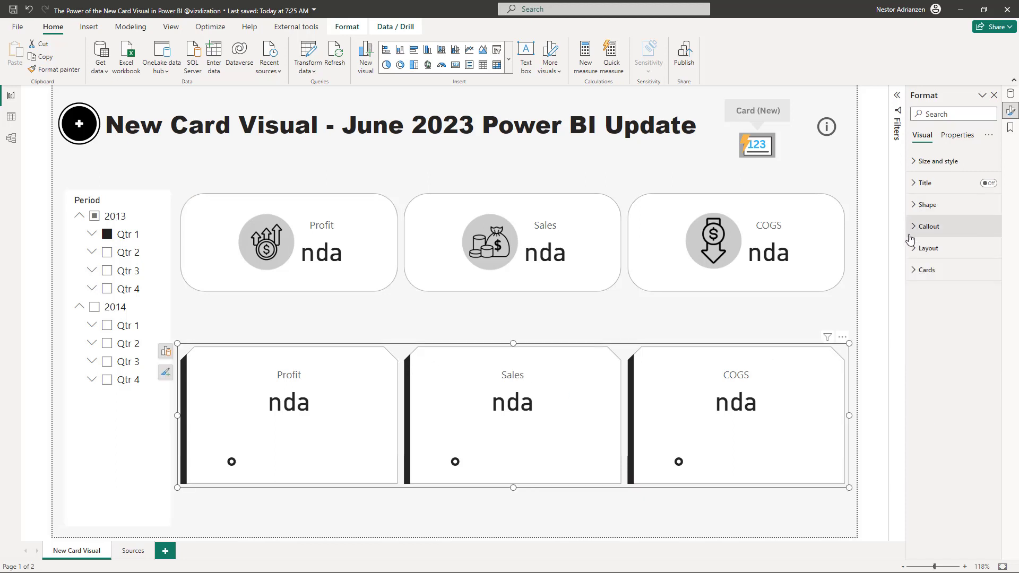
left_click(914, 226)
scroll(956, 372, "down", 5)
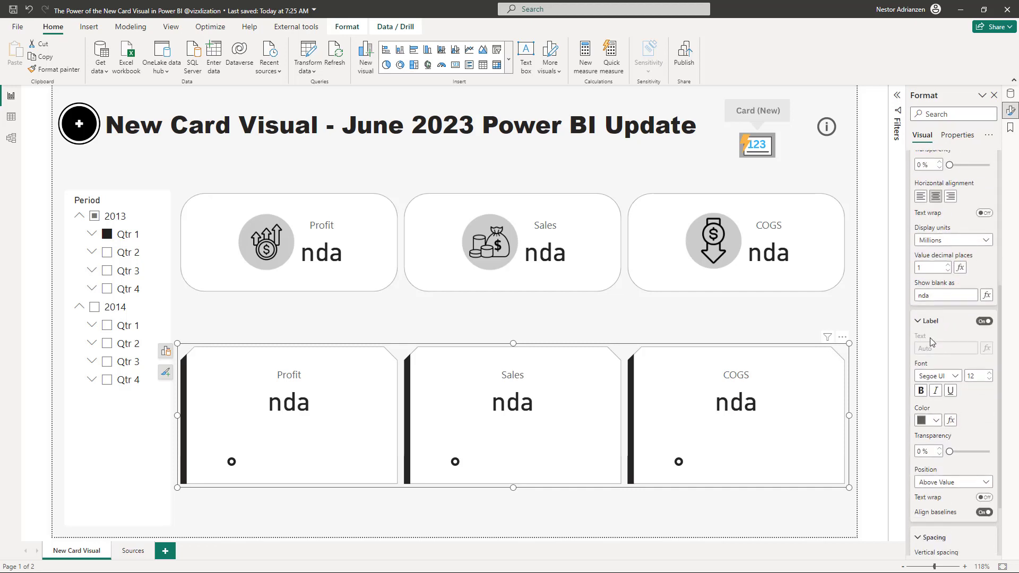
left_click_drag(935, 296, 883, 289)
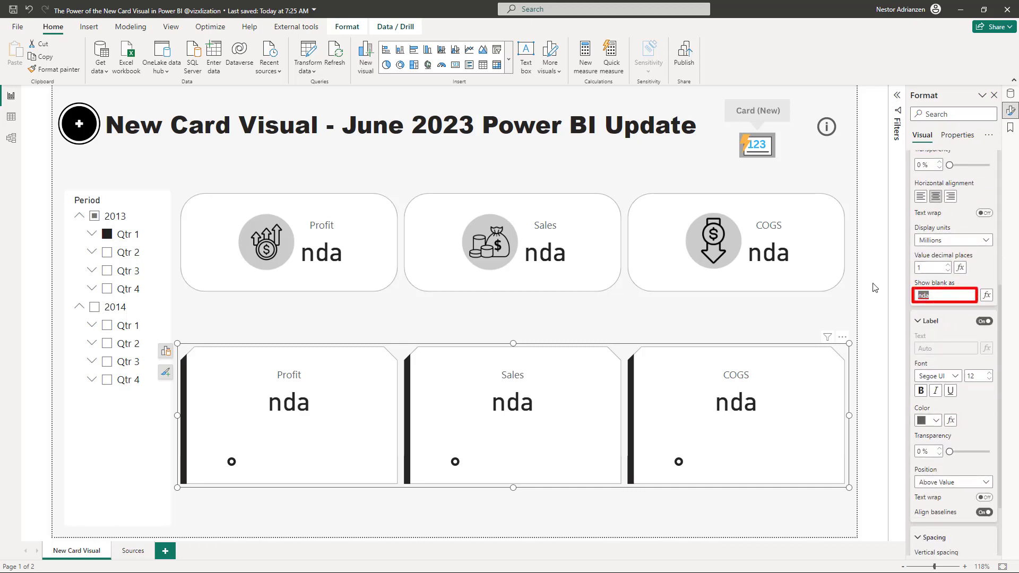
type("--")
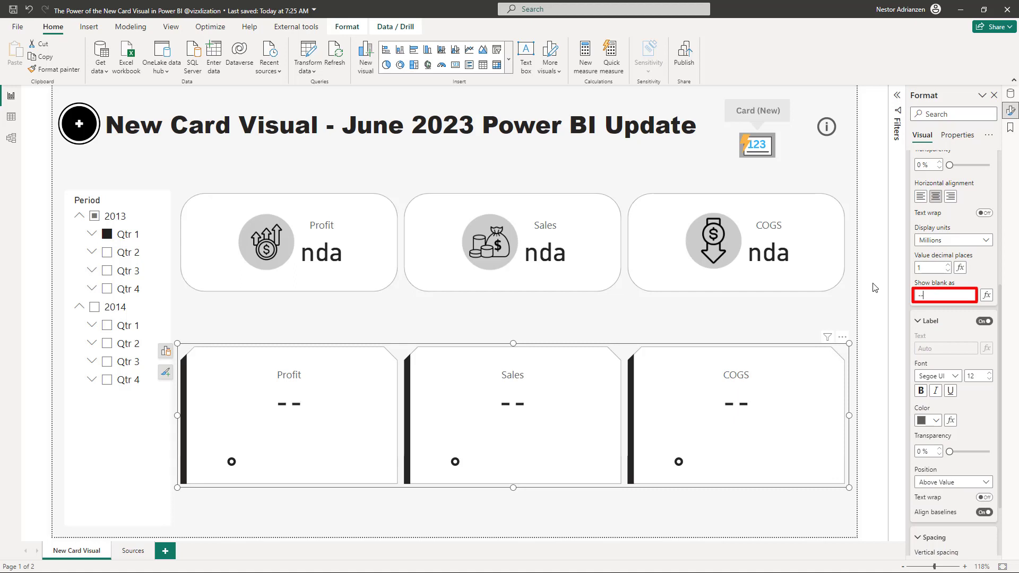